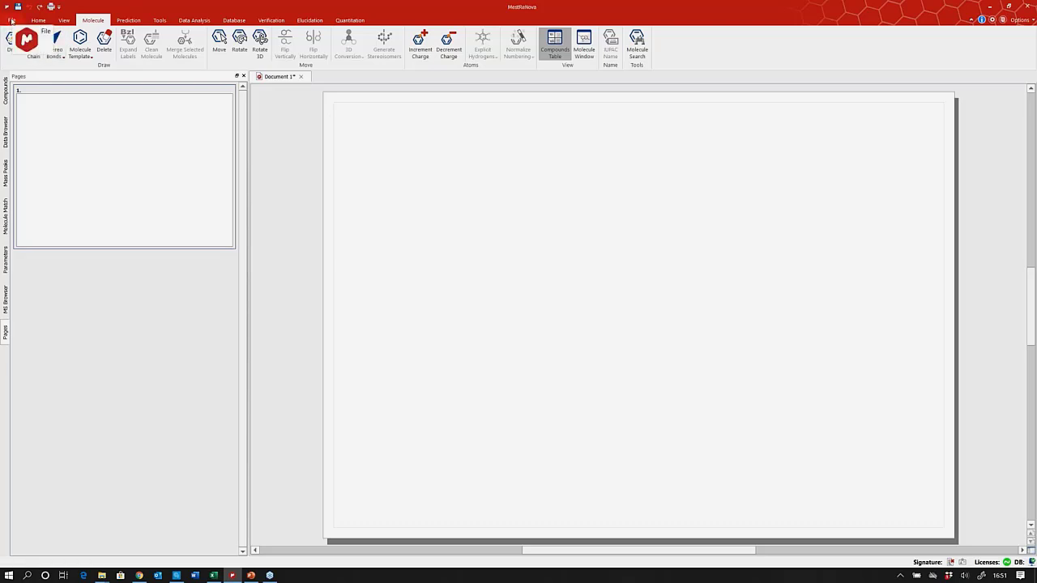
Open the program Preferences and keep the interface theme set to Modern.
left_click(11, 20)
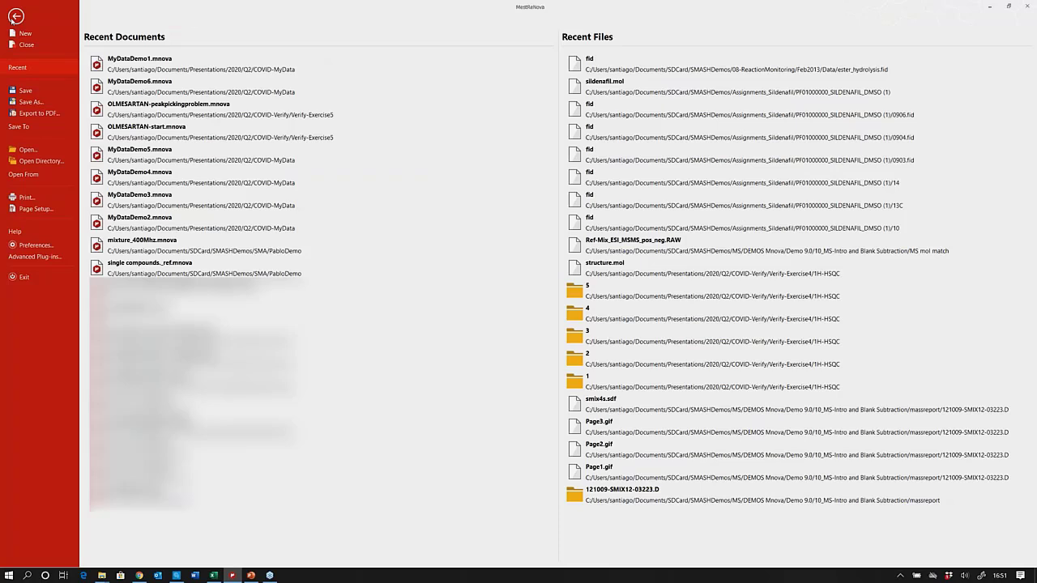
left_click(34, 246)
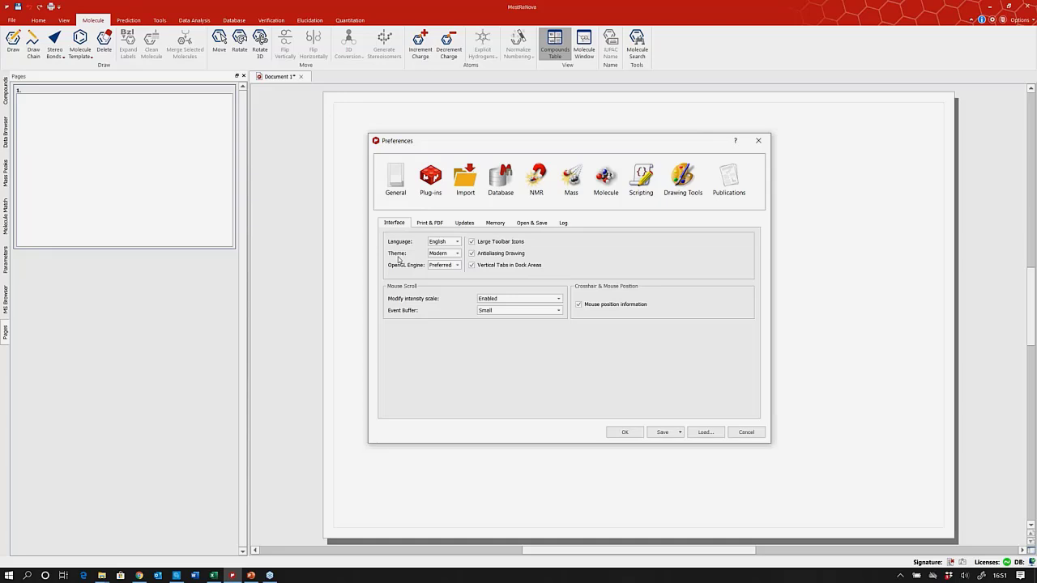
left_click(458, 255)
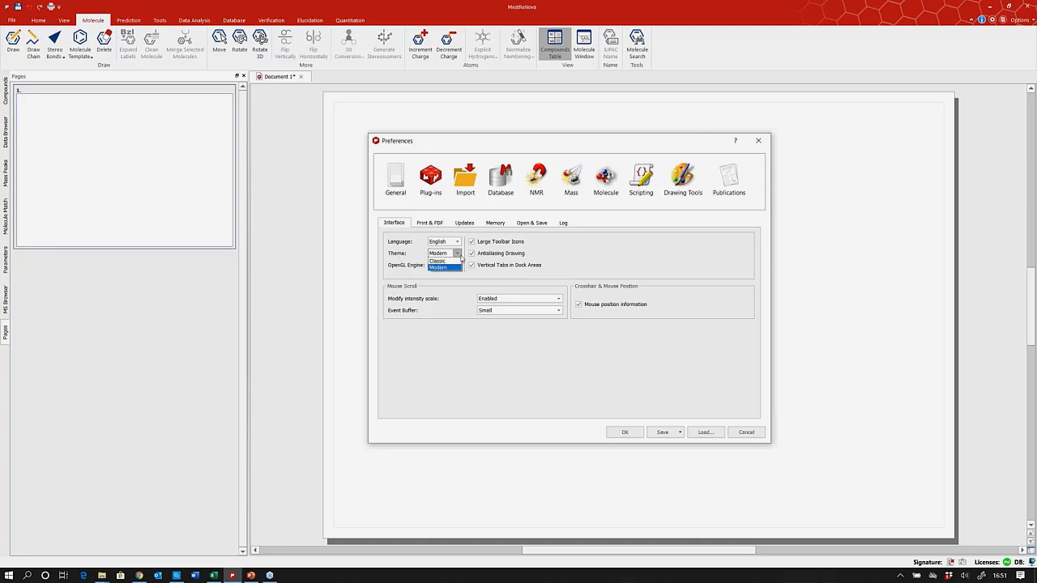
left_click(450, 347)
left_click(625, 432)
Review the Database Storage settings in Preferences, then close the dialog with nothing changed.
left_click(503, 180)
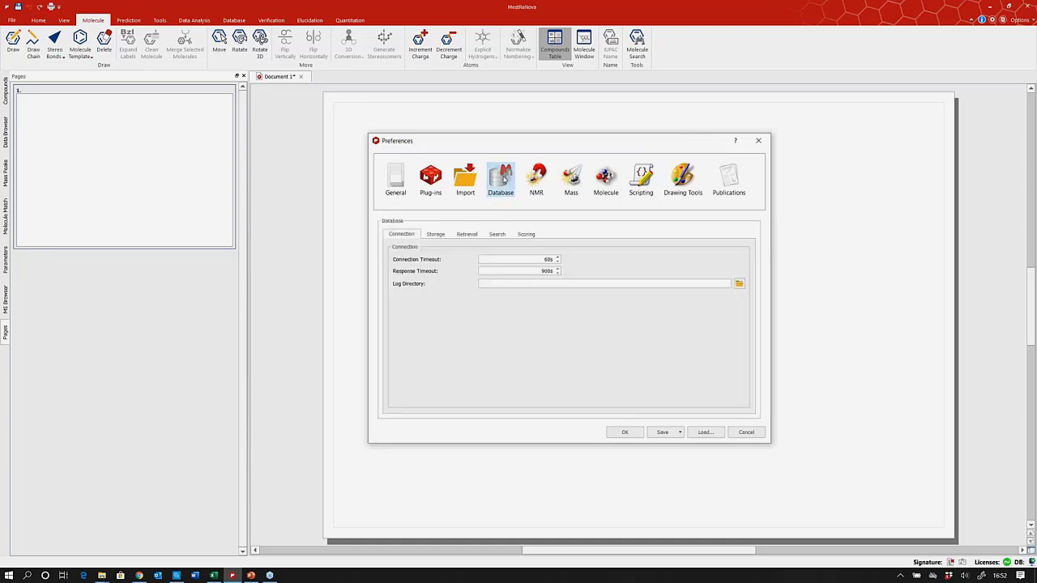
left_click(436, 234)
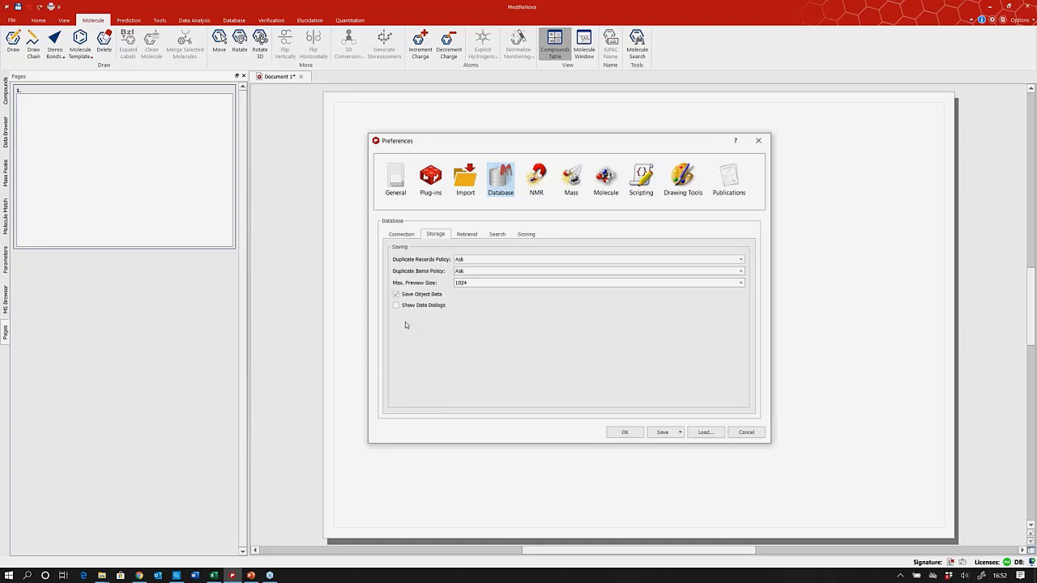
mouse_move(397, 310)
left_click(758, 140)
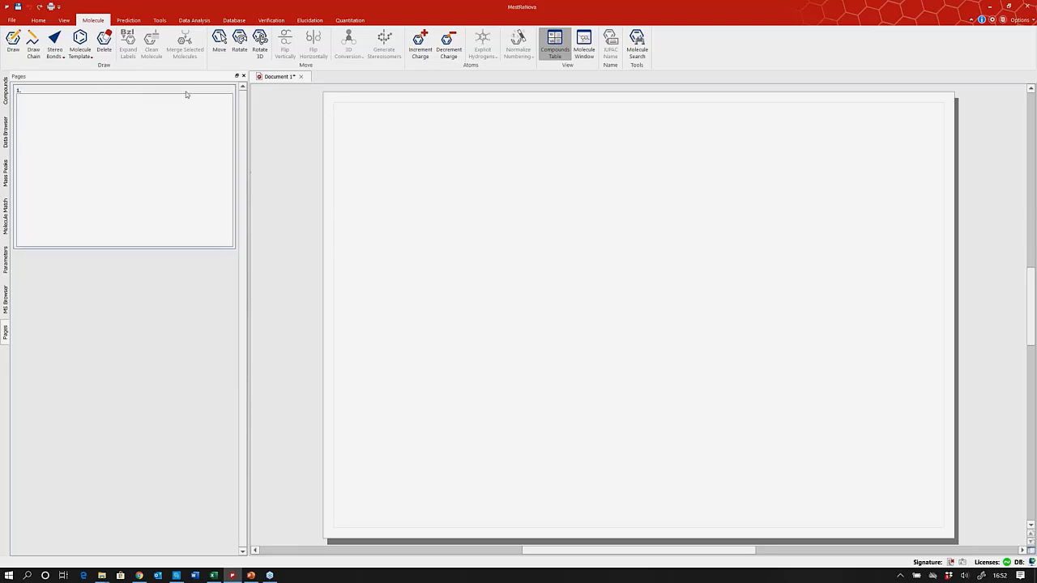
Reopen Preferences at the Database Storage page showing duplicate-record policies and saving options.
left_click(10, 19)
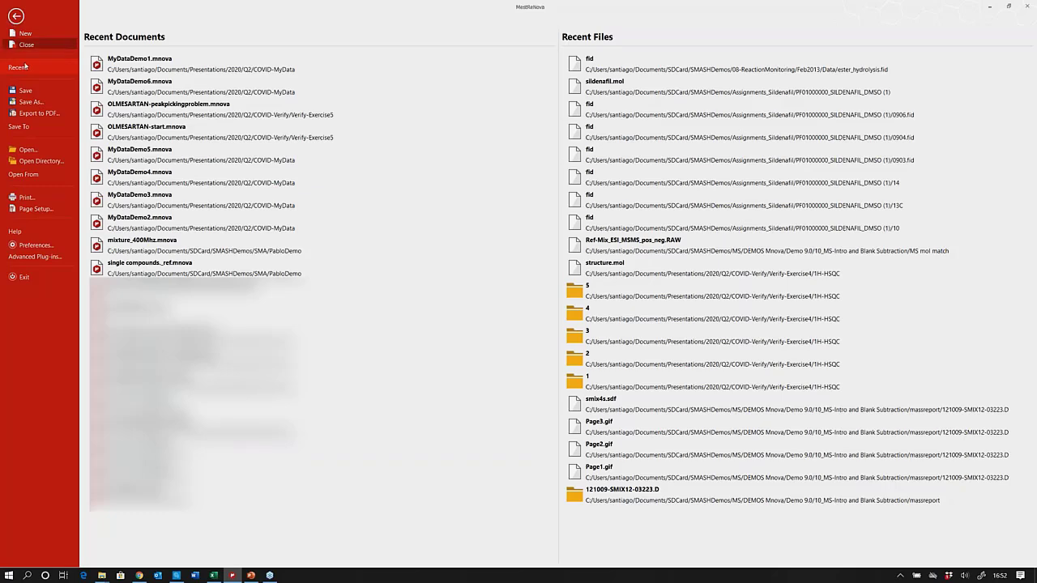
left_click(46, 247)
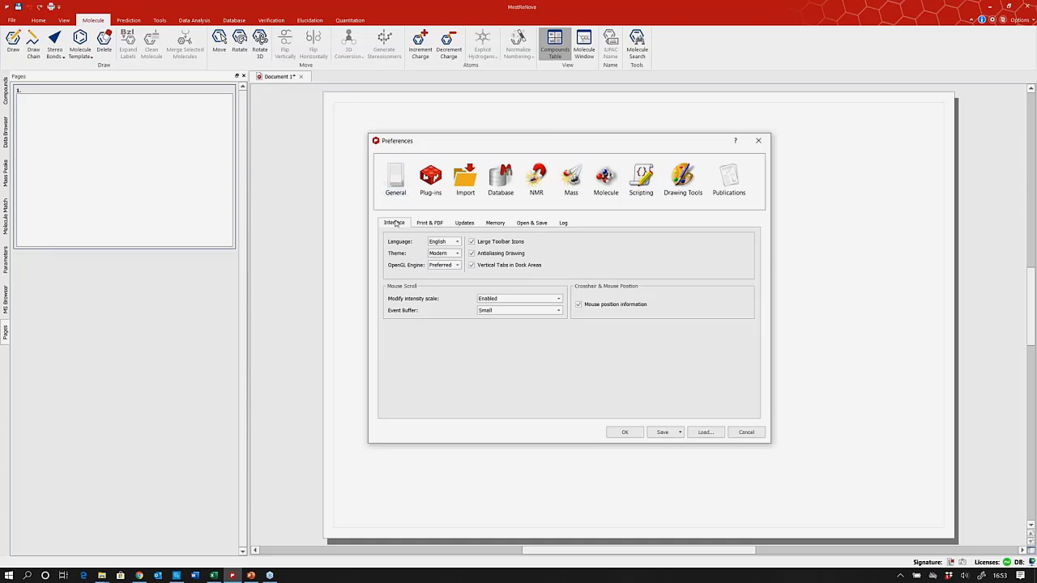
left_click(502, 180)
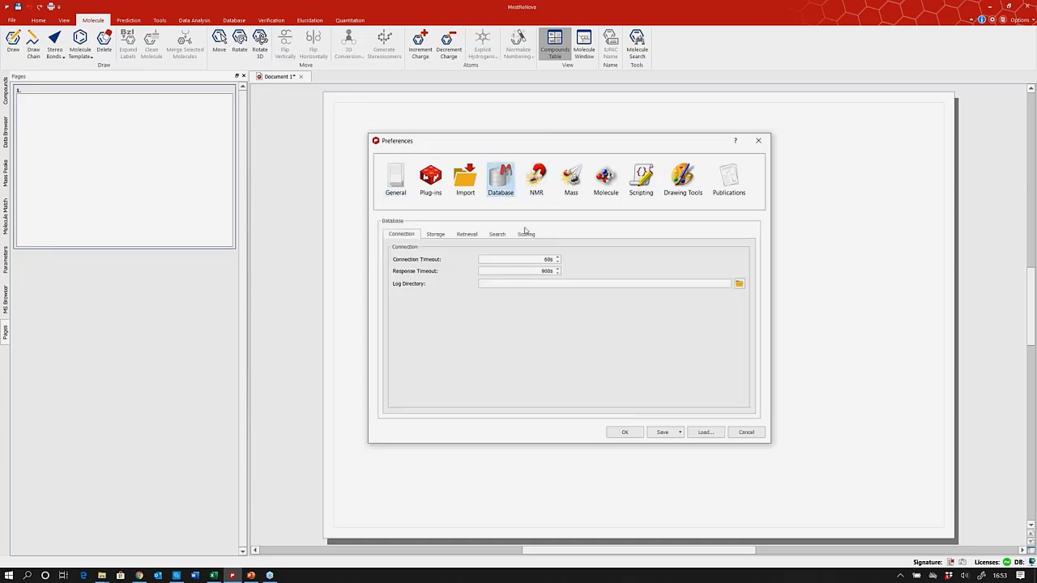
left_click(436, 234)
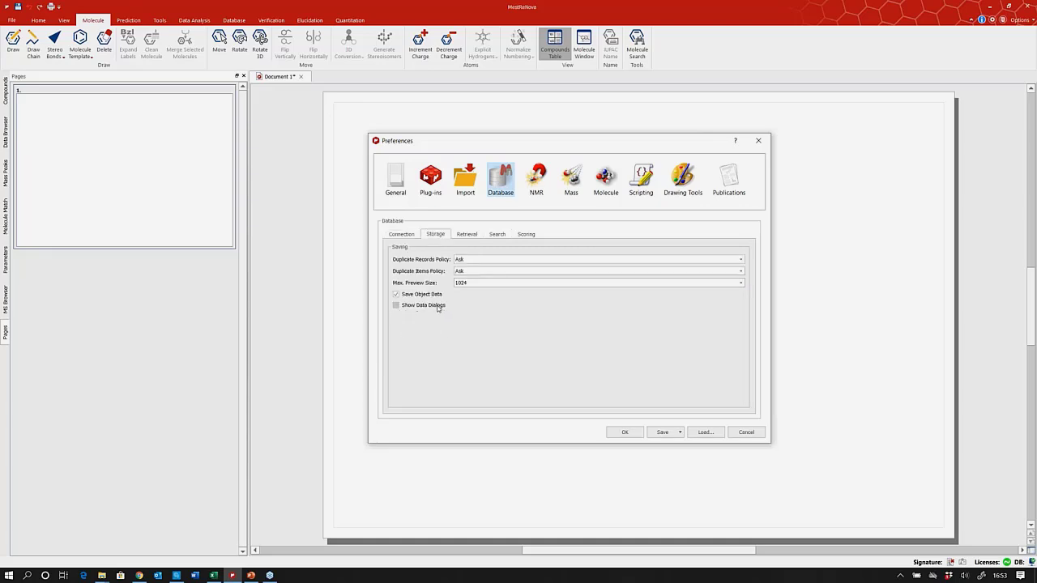
mouse_move(439, 308)
Accept the Preferences and switch to the Database ribbon tools.
left_click(625, 433)
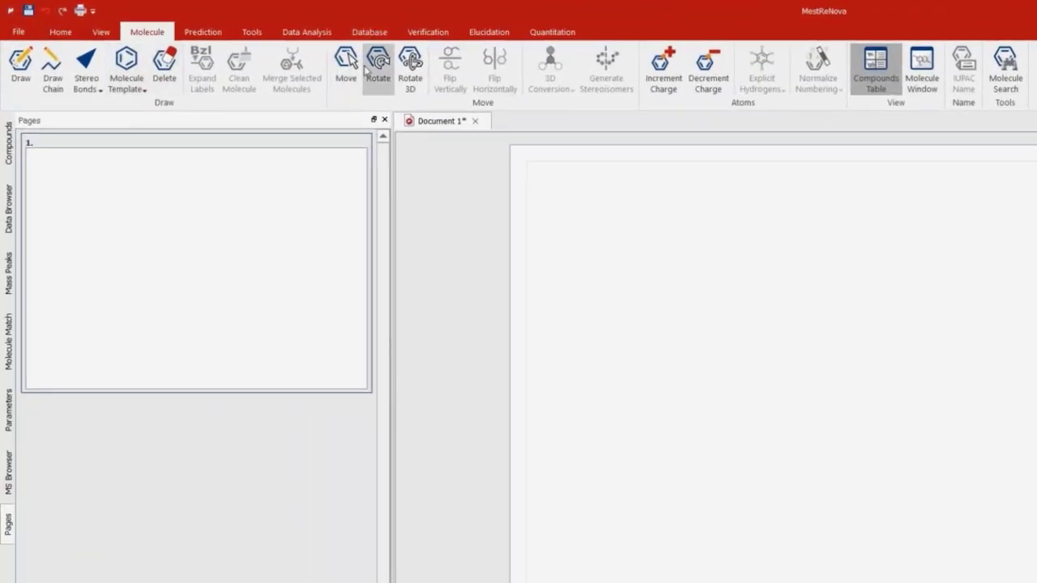
left_click(369, 32)
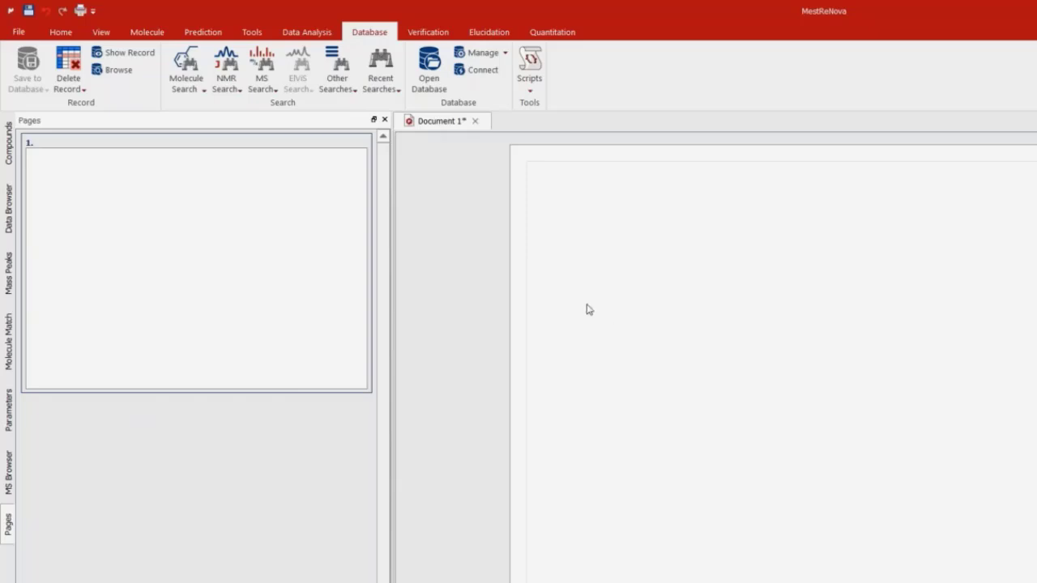
Connect to the localhost server on port 5504, briefly revealing then hiding the password.
left_click(483, 71)
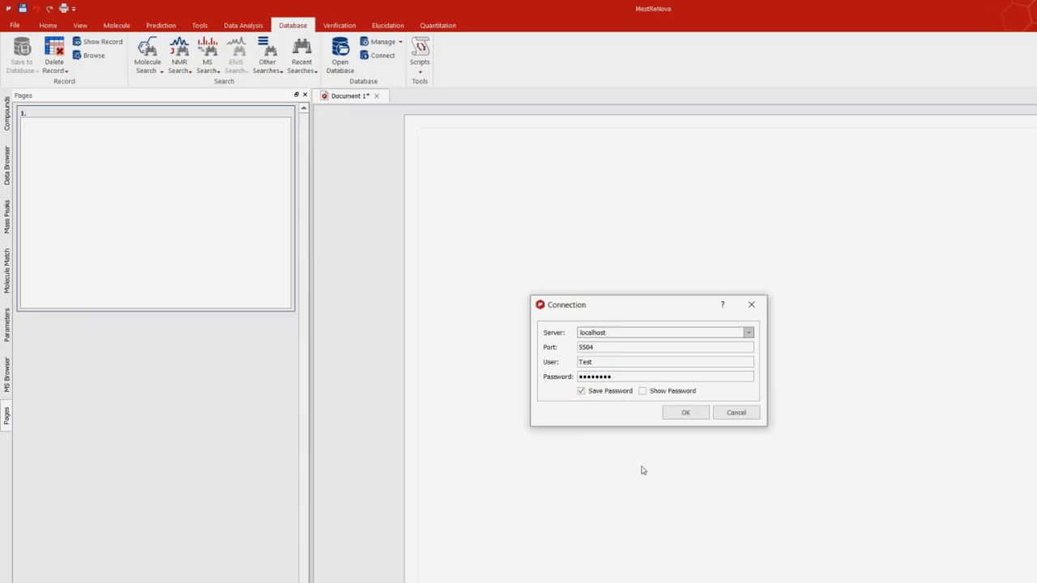
left_click(642, 391)
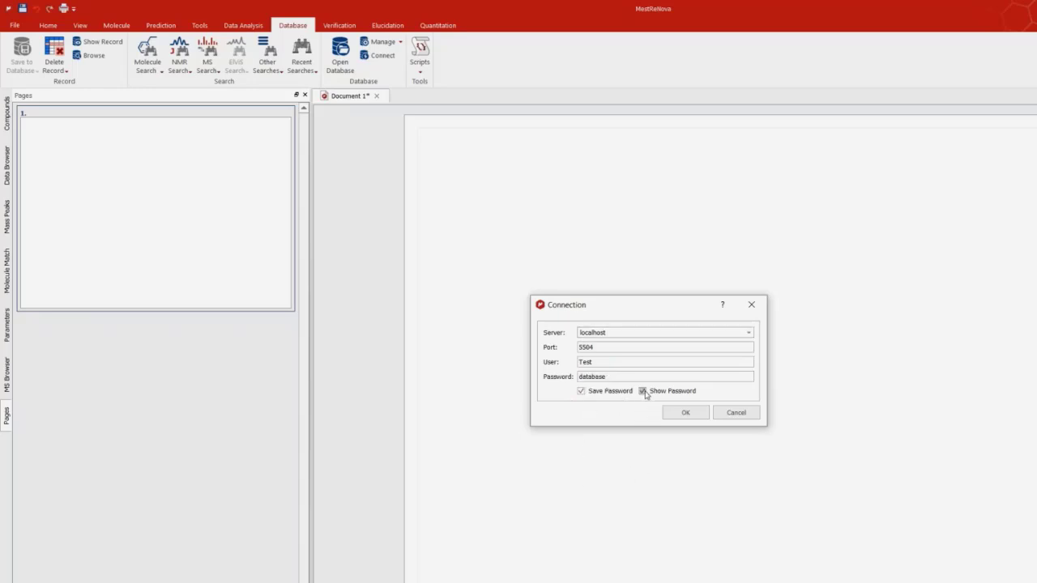
left_click(642, 391)
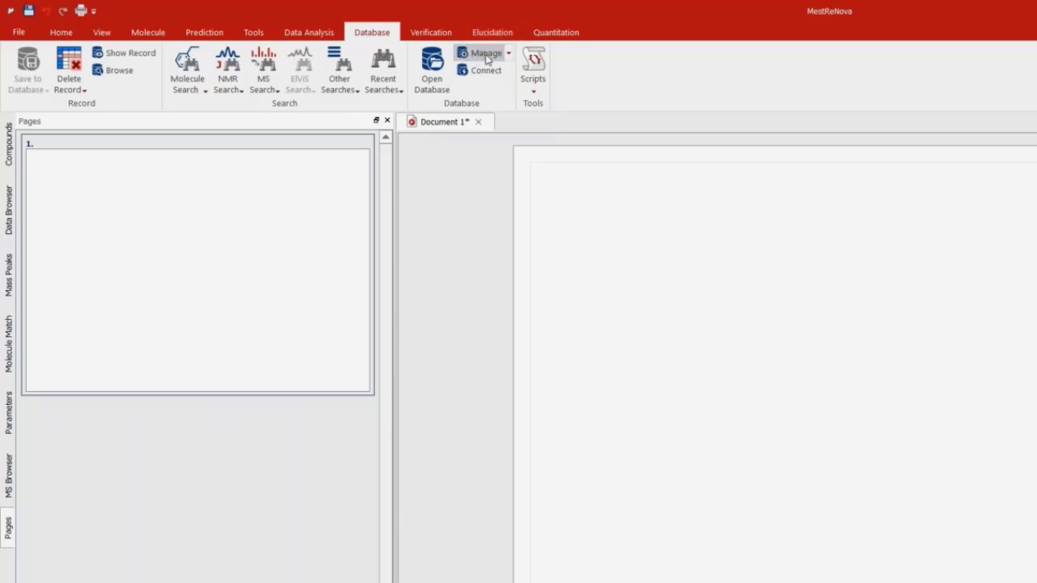
Create a new database named 'Workshopexample1' on localhost:5504.
left_click(509, 55)
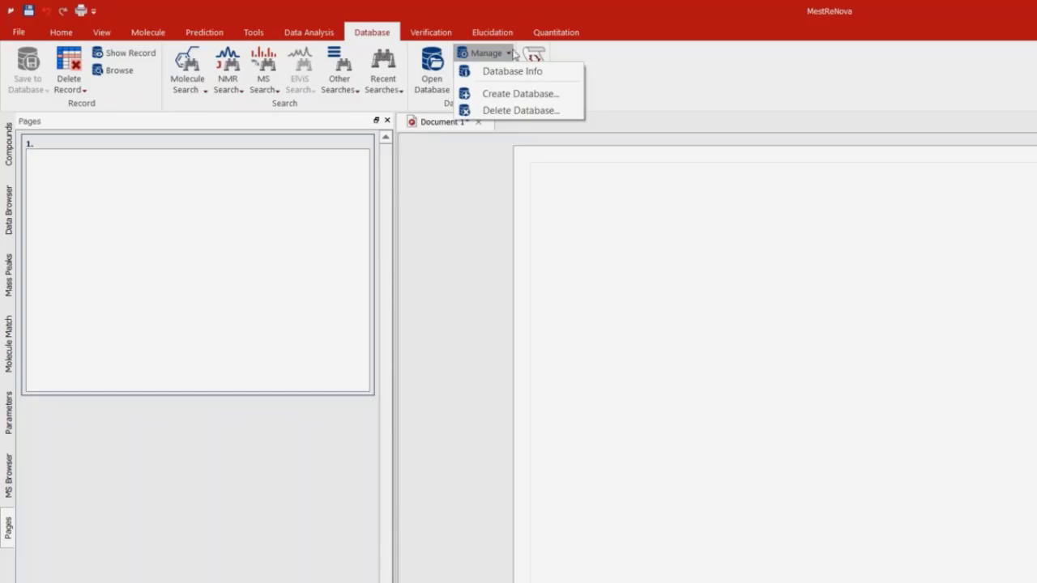
left_click(518, 94)
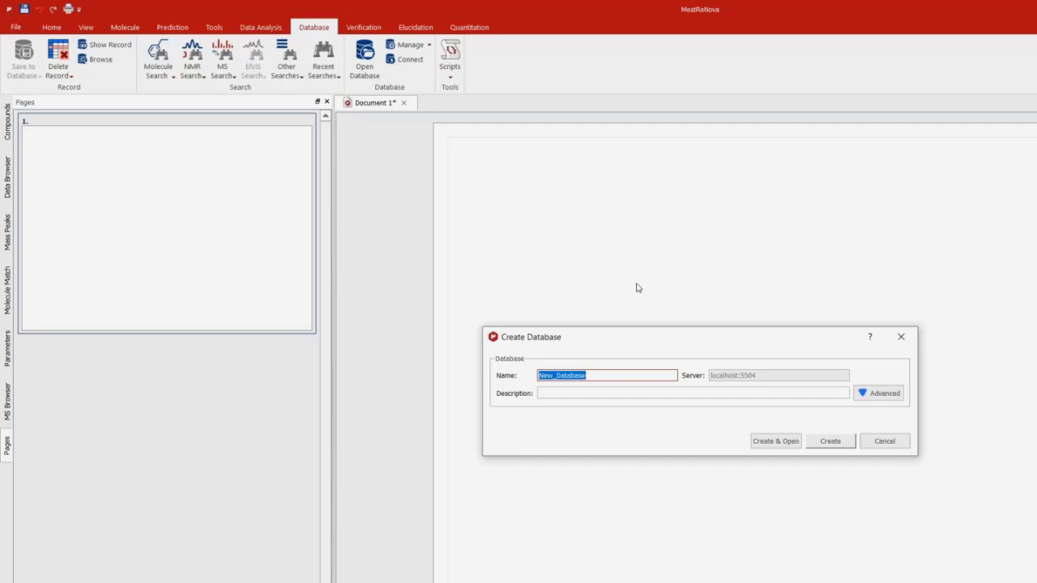
type("Workshopexample1")
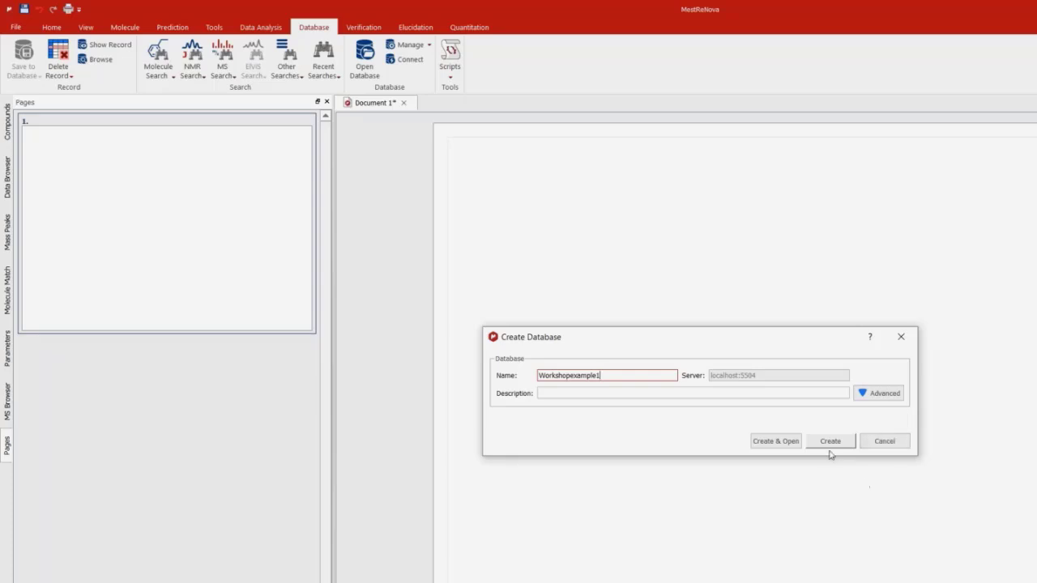
left_click(784, 445)
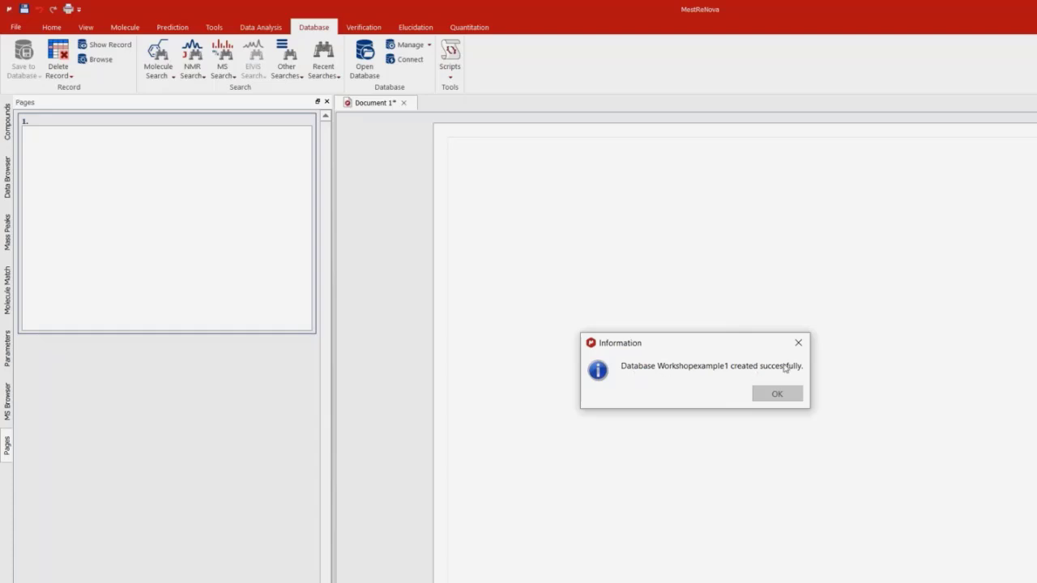
Dismiss the confirmation that Workshopexample1 was created.
left_click(775, 395)
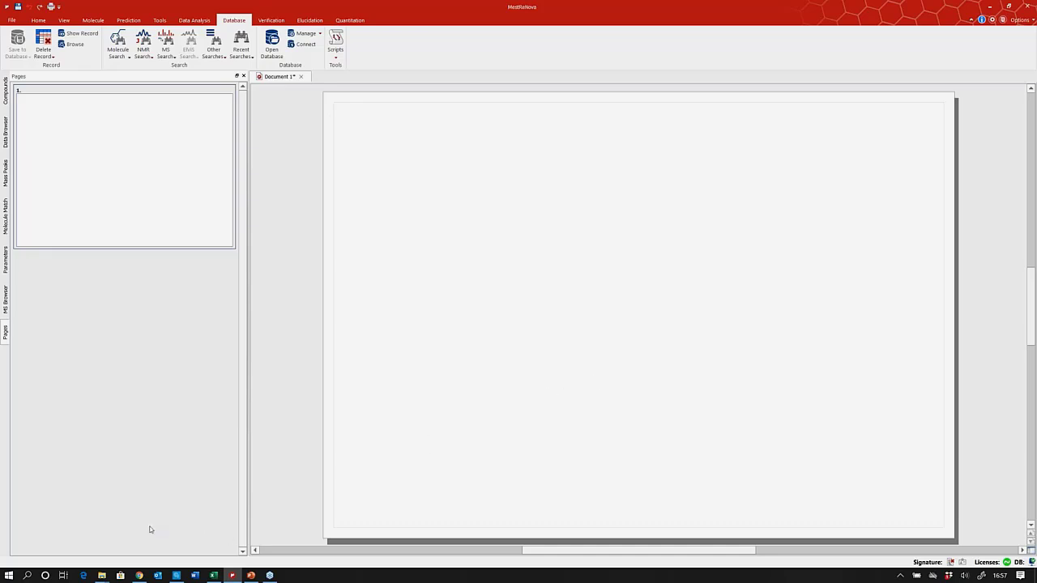
mouse_move(101, 579)
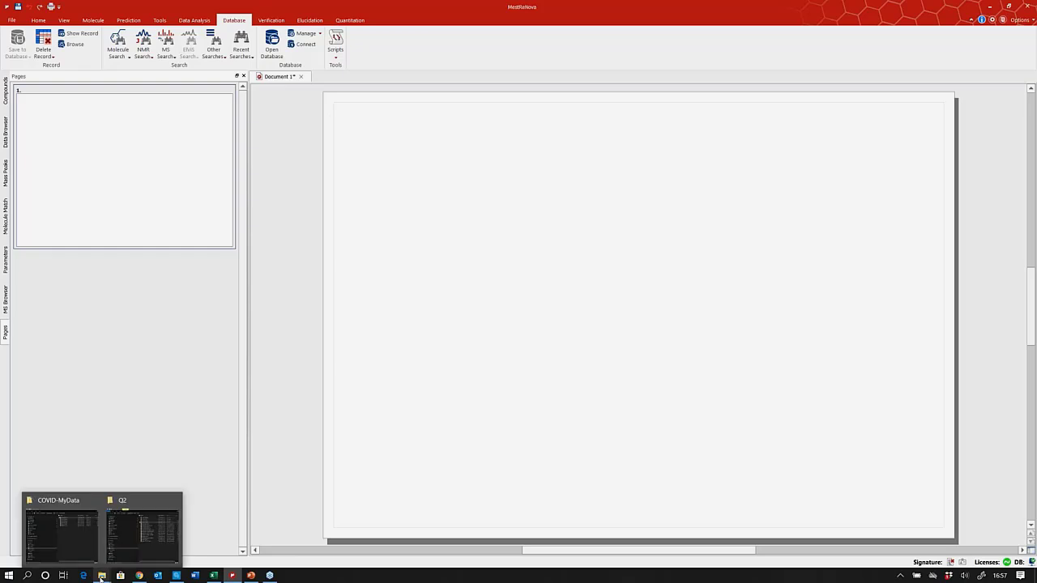
left_click(62, 534)
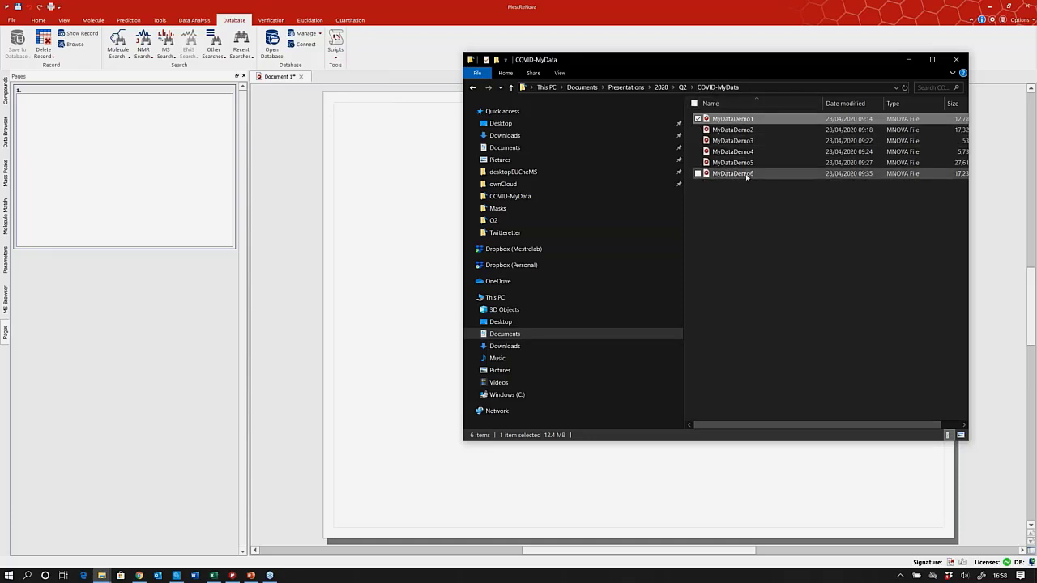
left_click(908, 59)
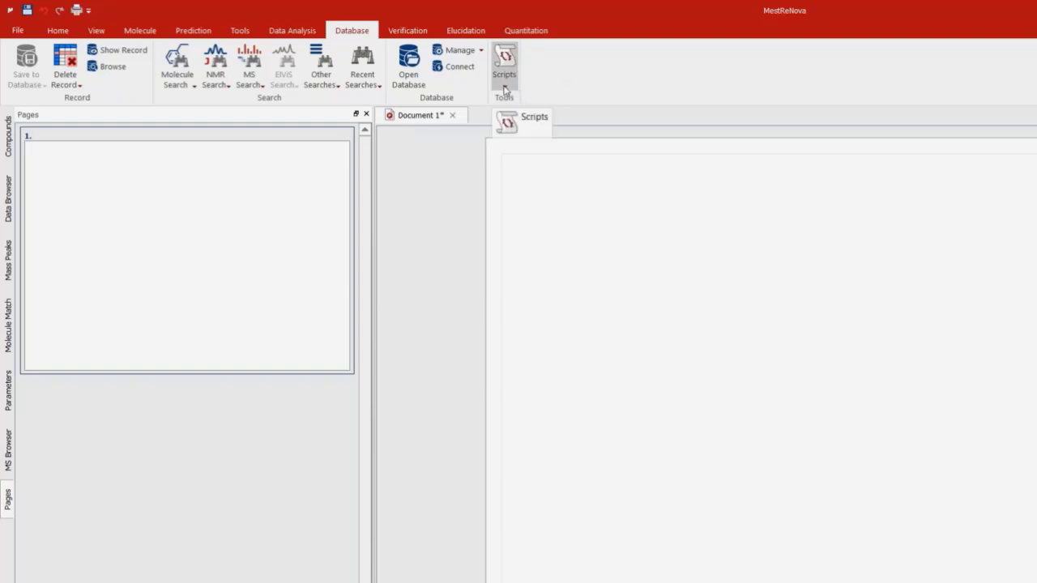
Run the Import Documents script to bring up the database server Connection dialog.
left_click(504, 88)
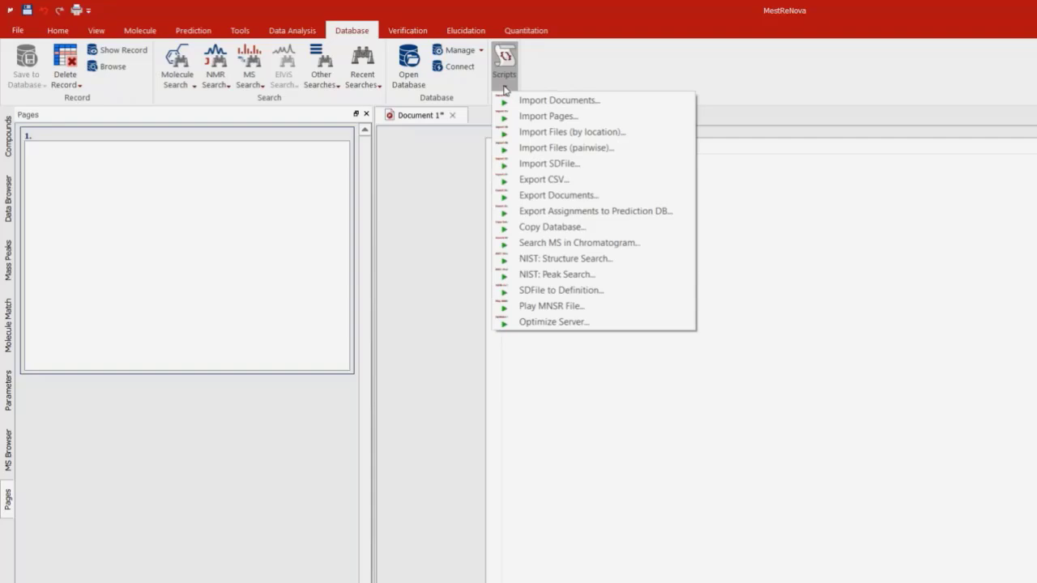
left_click(546, 100)
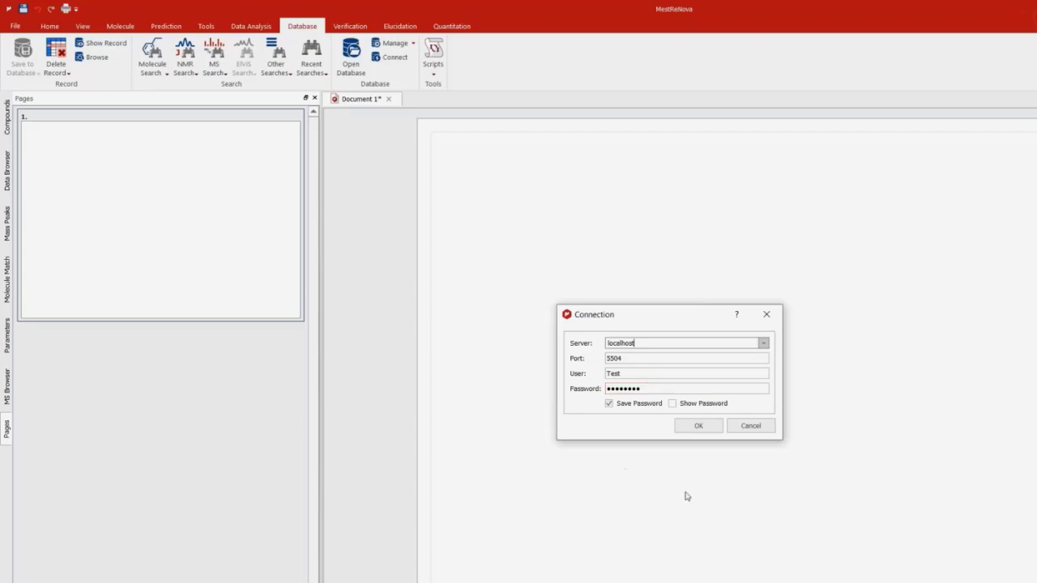
Confirm the server connection and select Workshopexample1 as the existing target database.
left_click(700, 427)
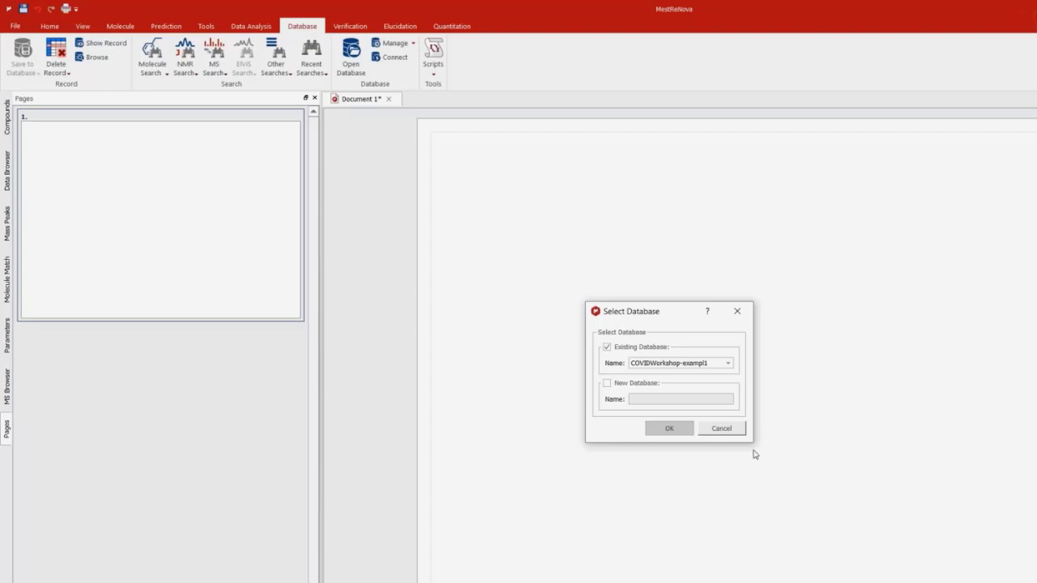
left_click(729, 363)
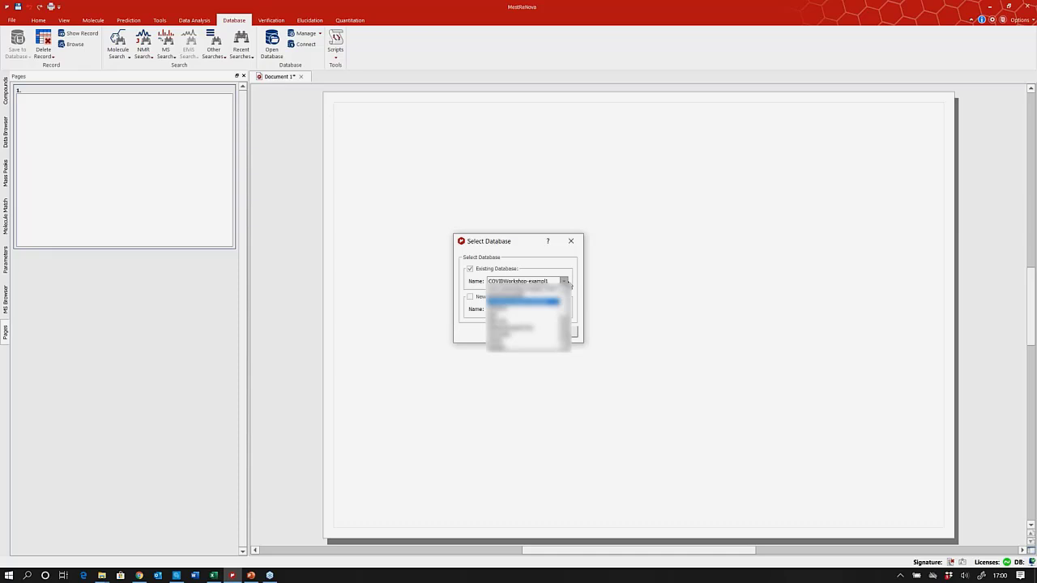
scroll(564, 314, "down", 3)
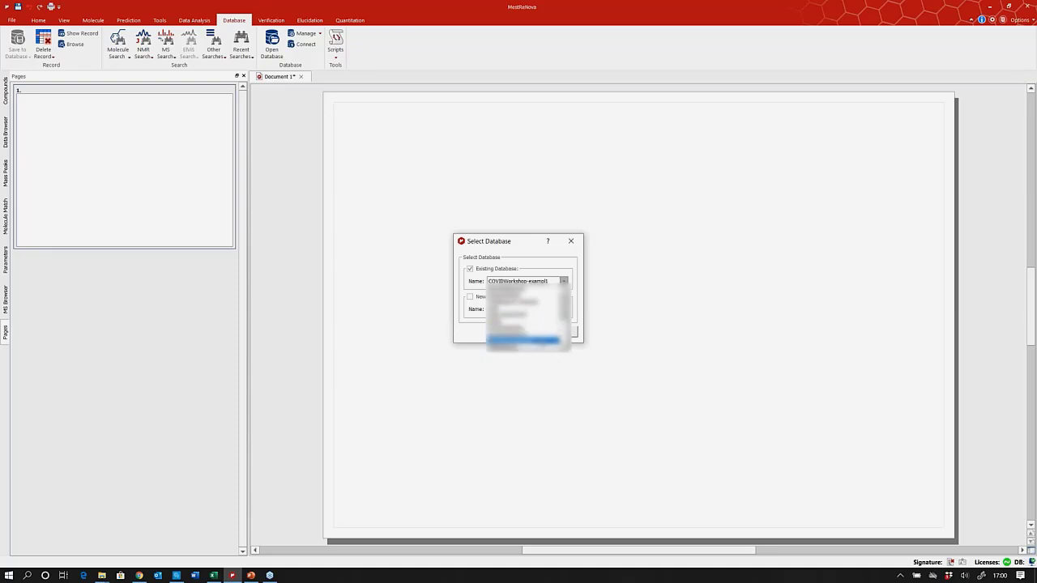
left_click(522, 343)
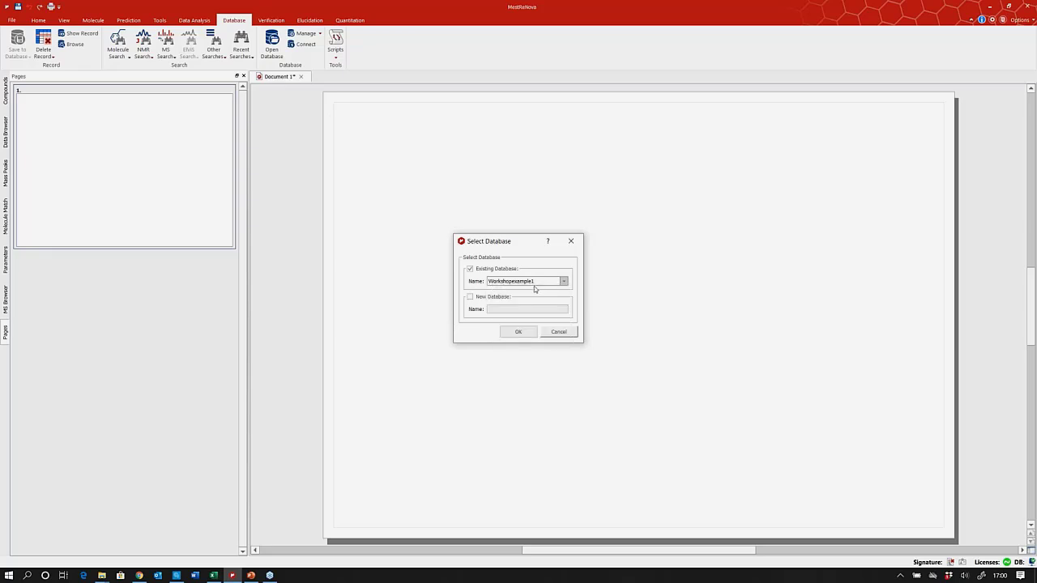
Confirm Workshopexample1 to get the import summary of 6 documents, range 1 to 6.
left_click(520, 332)
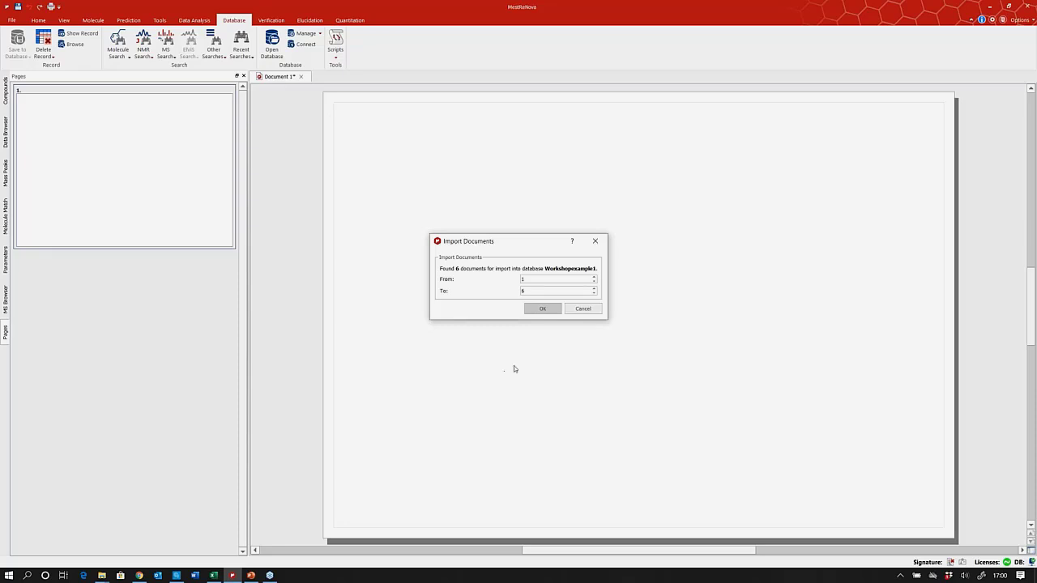
Confirm importing all 6 found documents into the Workshopexample1 database.
left_click(543, 310)
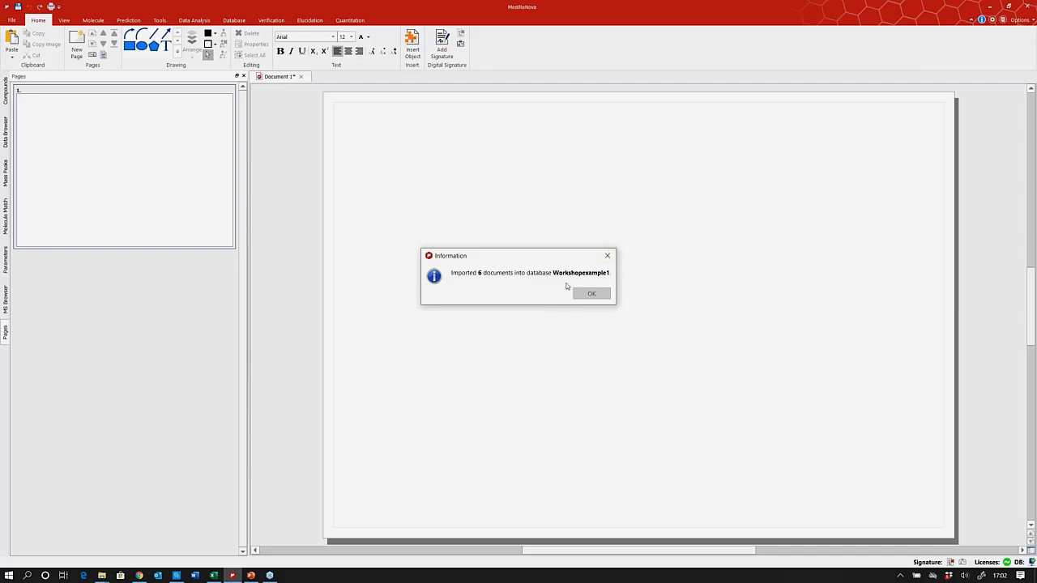
Dismiss the import confirmation and bring up the Database ribbon tools.
left_click(594, 295)
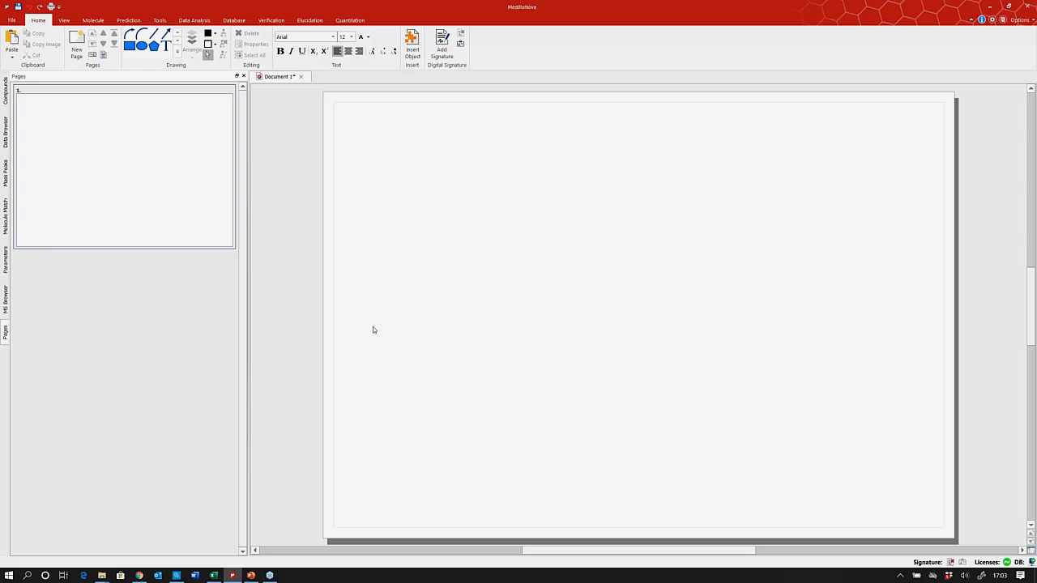
left_click(234, 20)
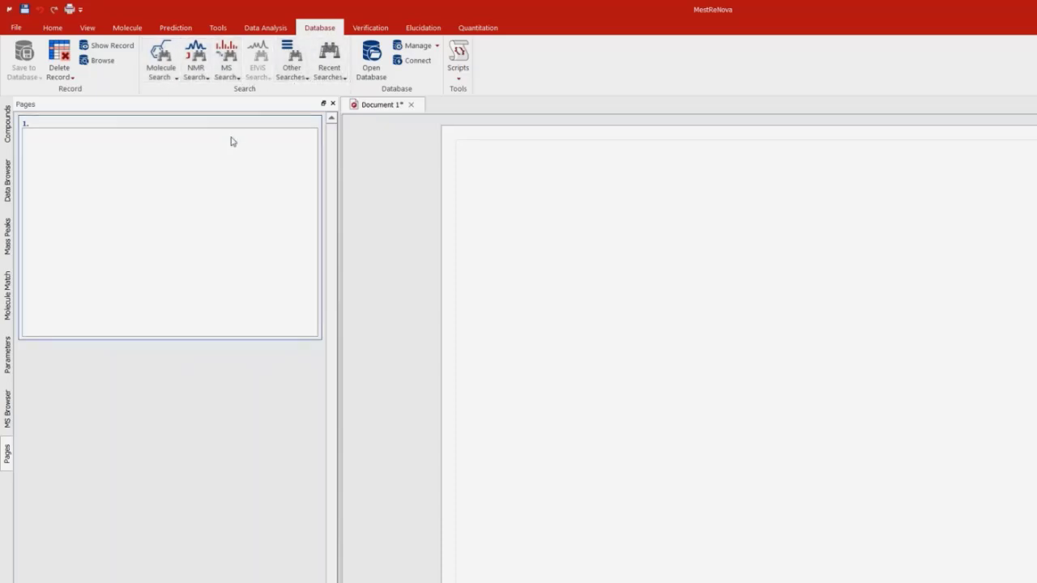
Show Workshopexample1 record ID 1, molecule C13H15FN2O3, in Record View.
left_click(107, 47)
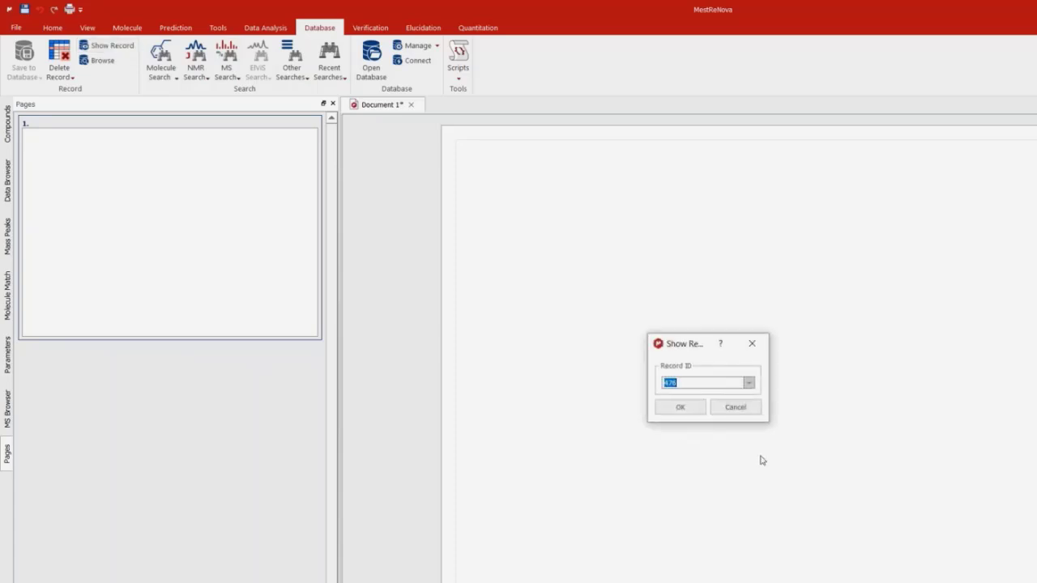
type("1")
left_click(680, 407)
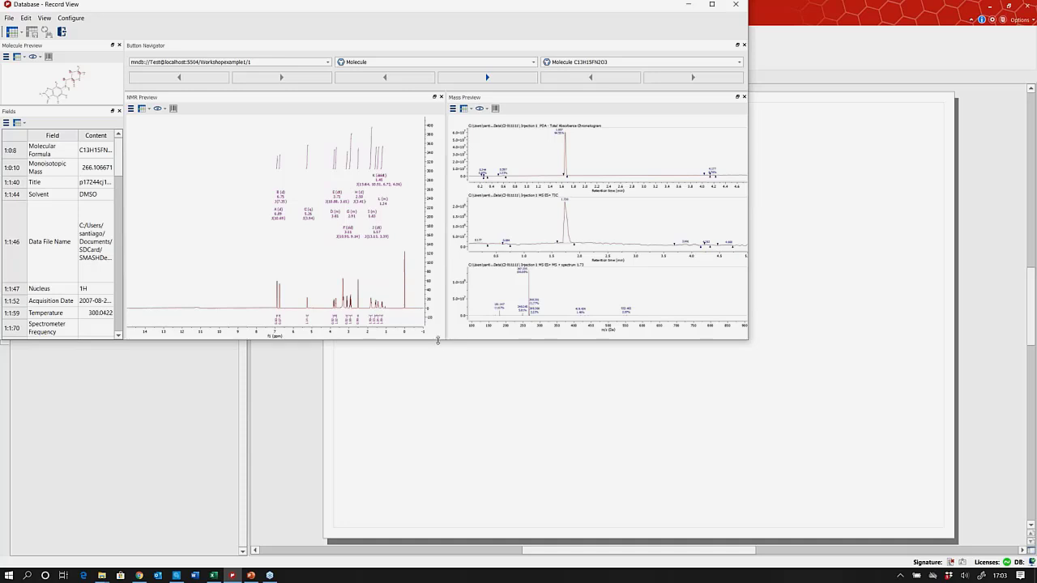
Make the Record View window taller and wider, leaving the View options unchanged.
left_click_drag(439, 342, 455, 521)
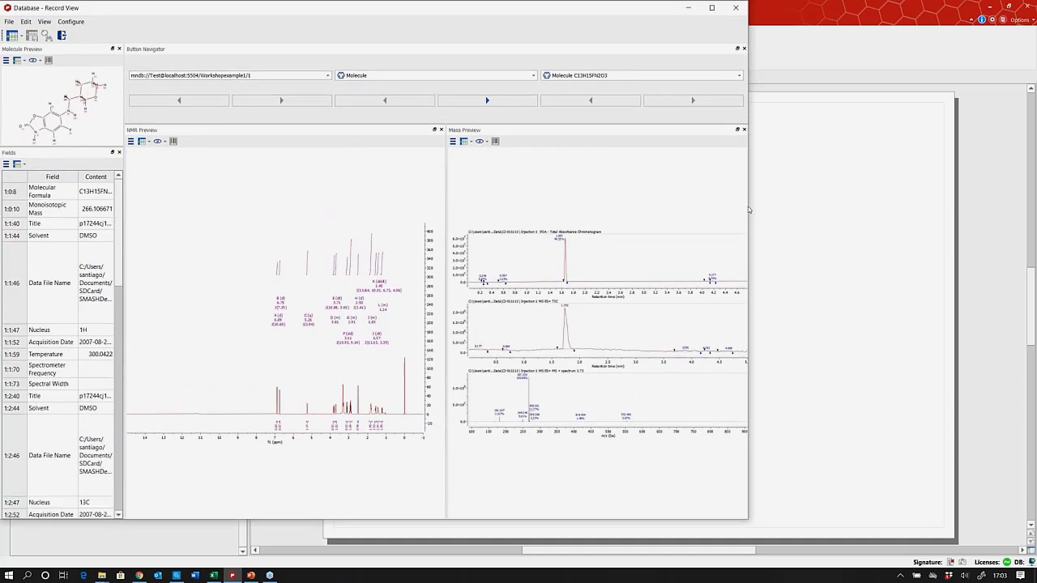
left_click_drag(808, 205, 922, 205)
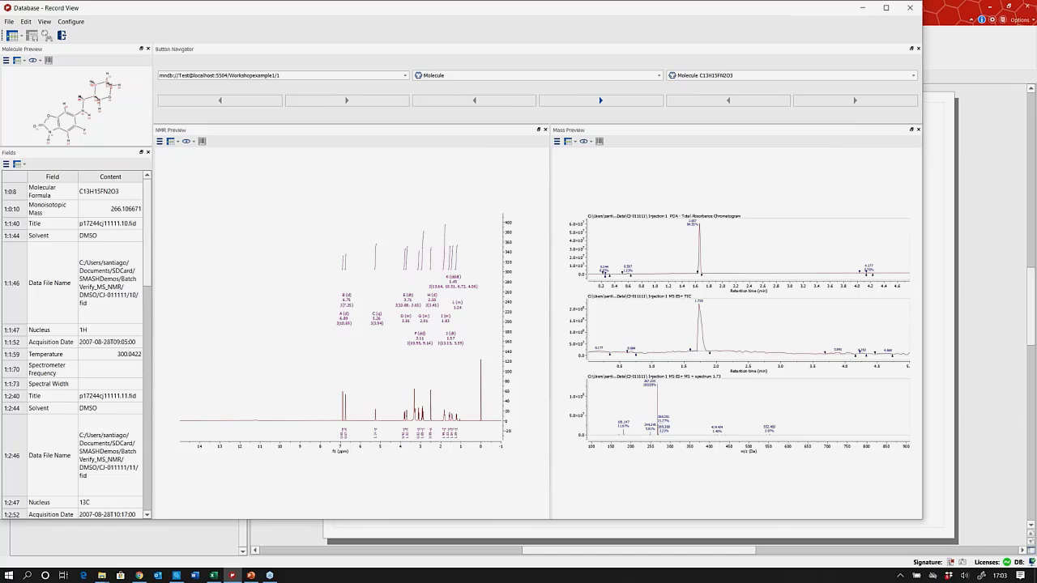
left_click(47, 25)
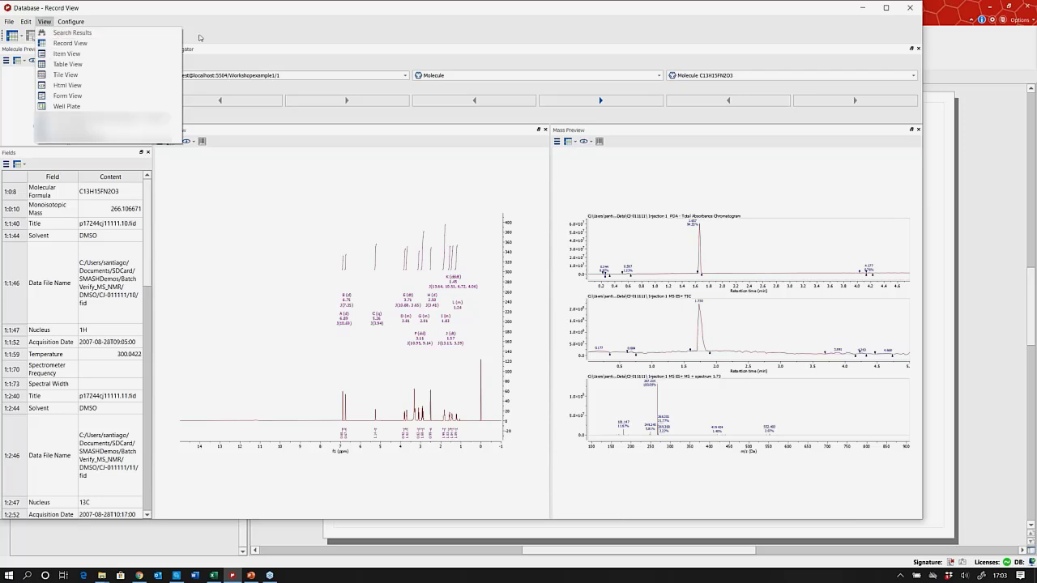
left_click(260, 41)
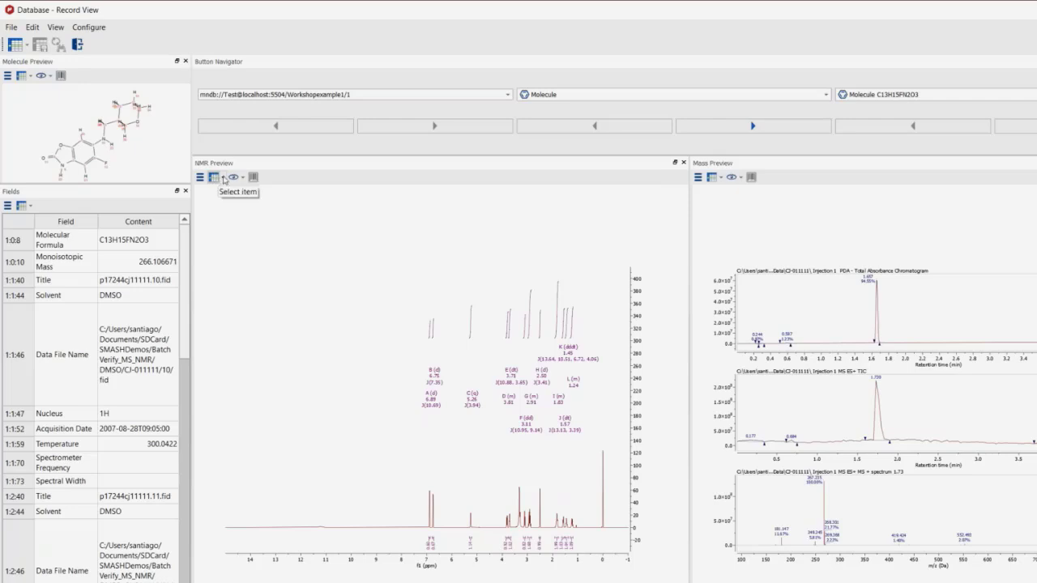
Cycle record 1's NMR preview through 13C and both 2D spectra, returning to the first 1D spectrum.
left_click(224, 179)
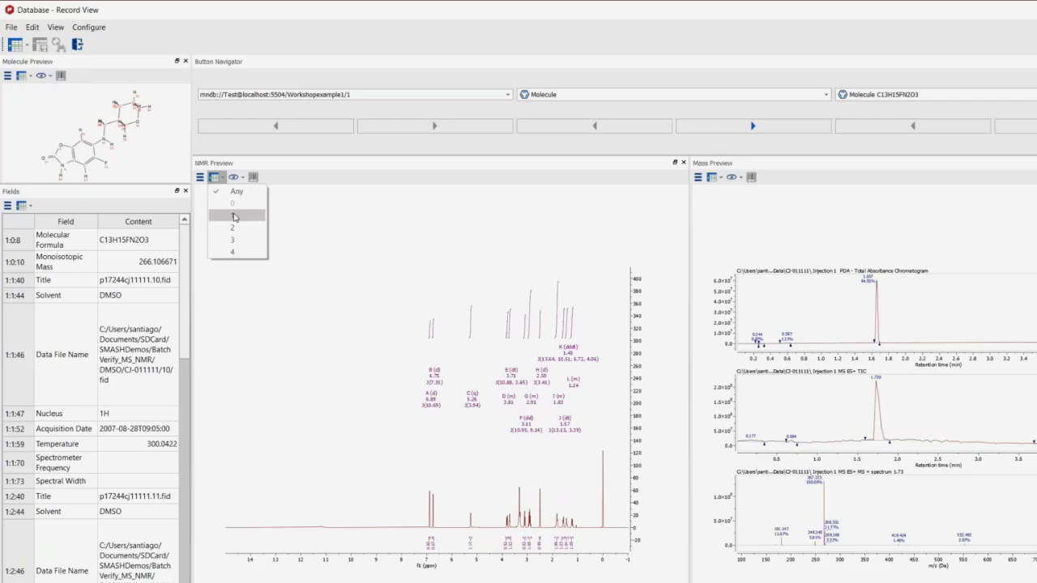
left_click(233, 230)
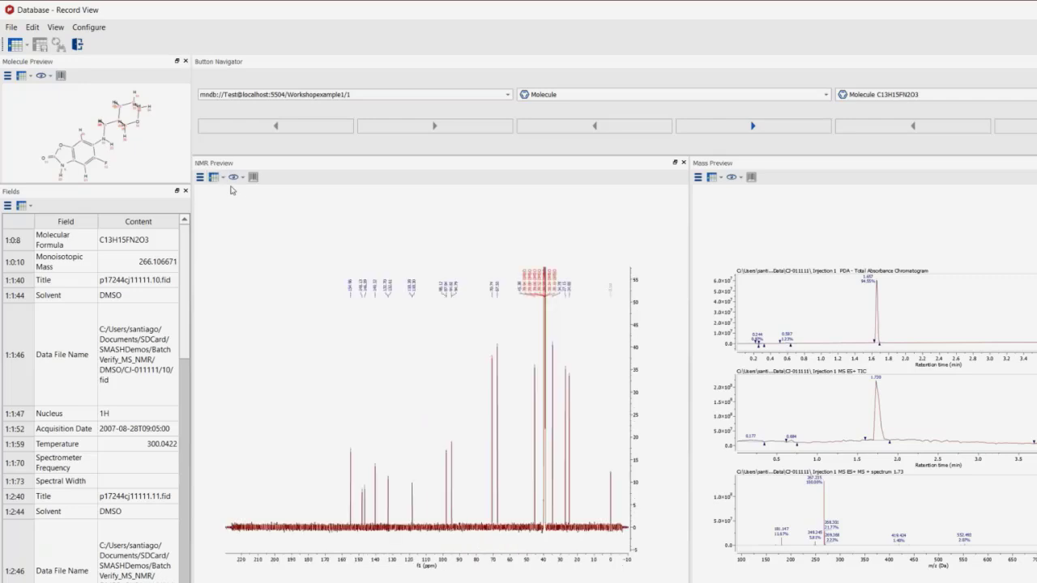
left_click(225, 180)
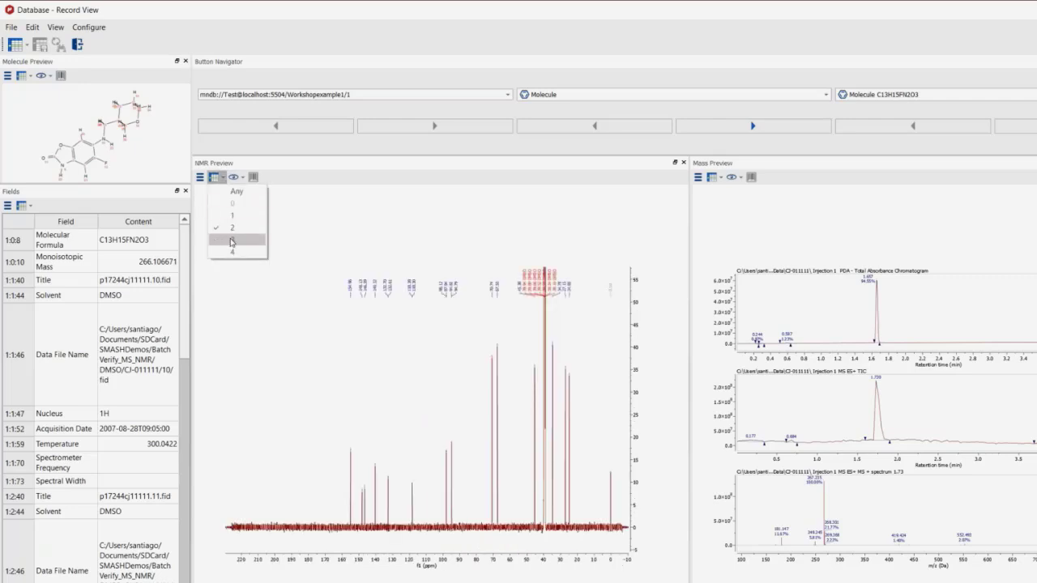
left_click(231, 242)
left_click(222, 178)
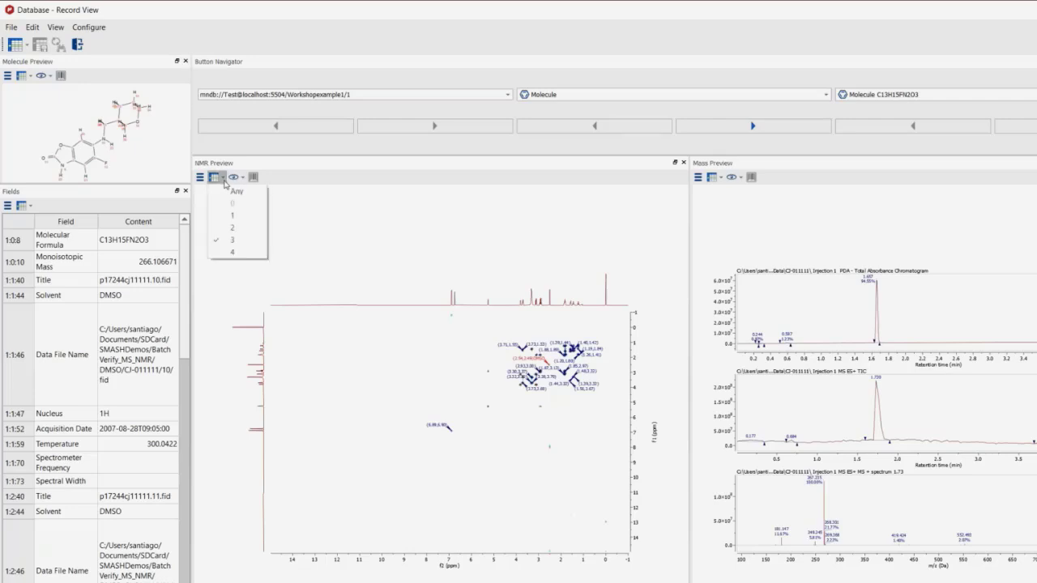
left_click(235, 254)
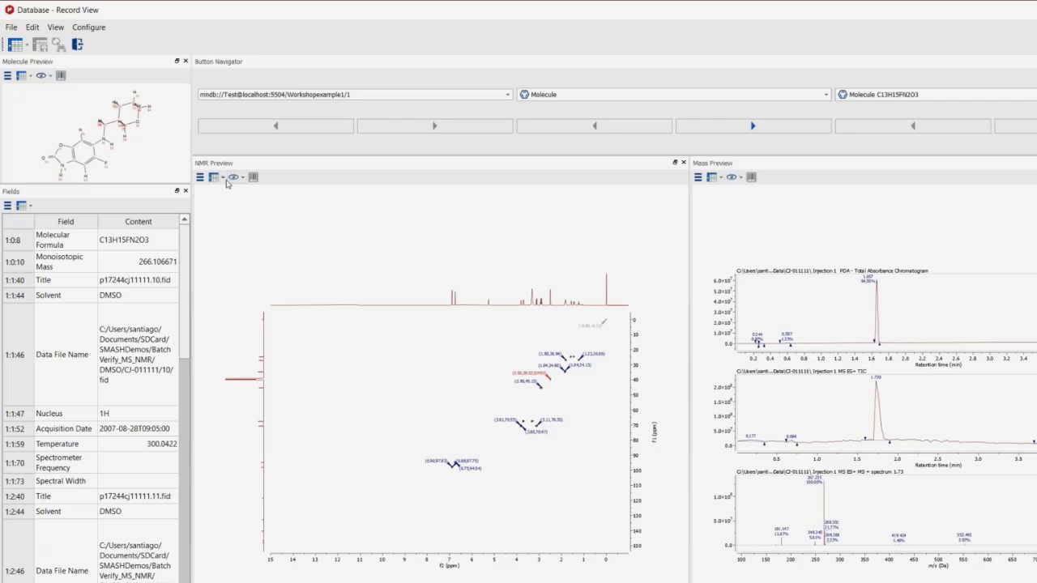
left_click(224, 181)
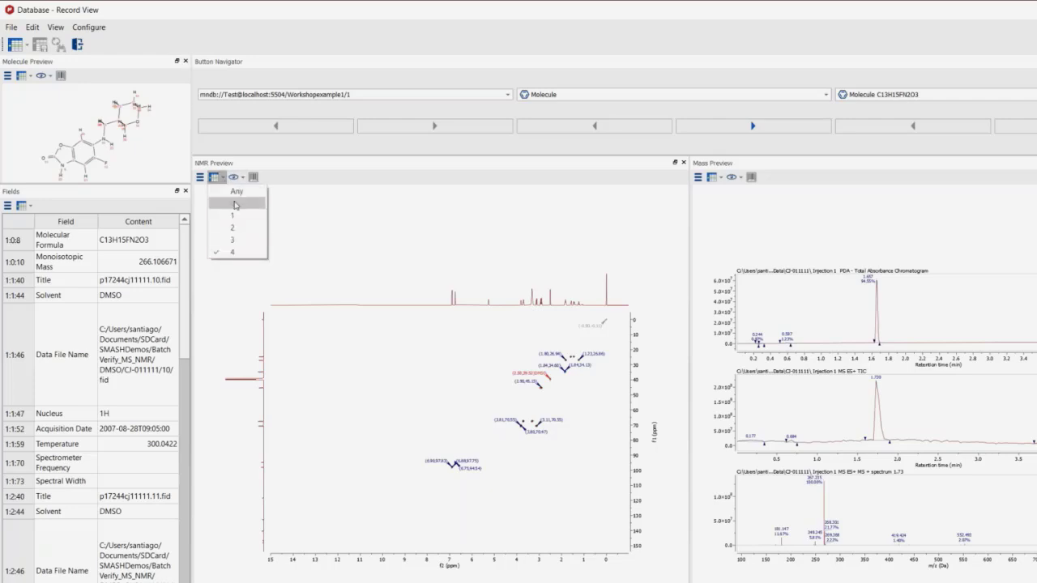
left_click(234, 216)
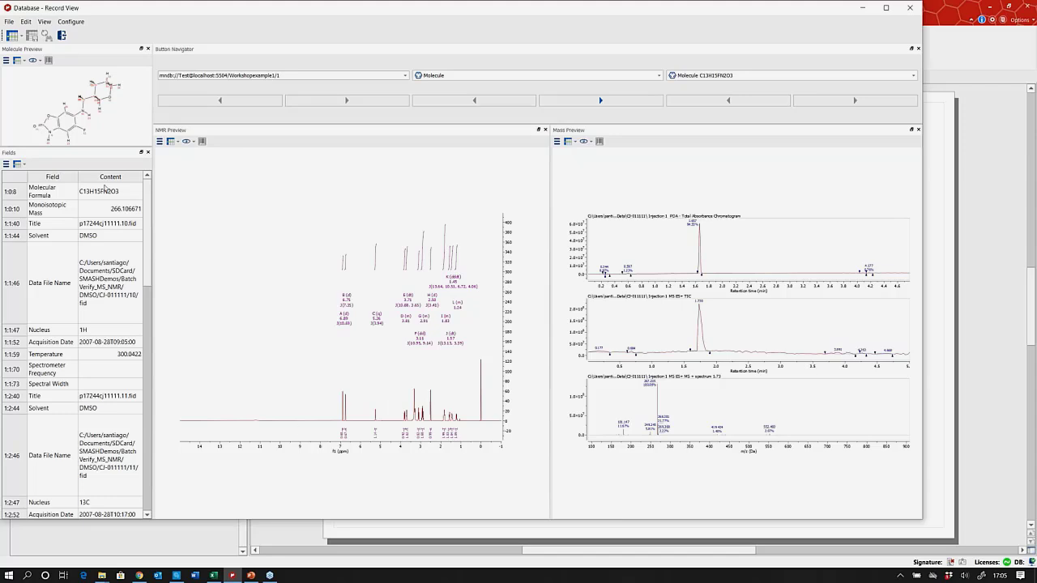
Review the results in Table View and NovartisView, then close the Database window.
left_click(46, 22)
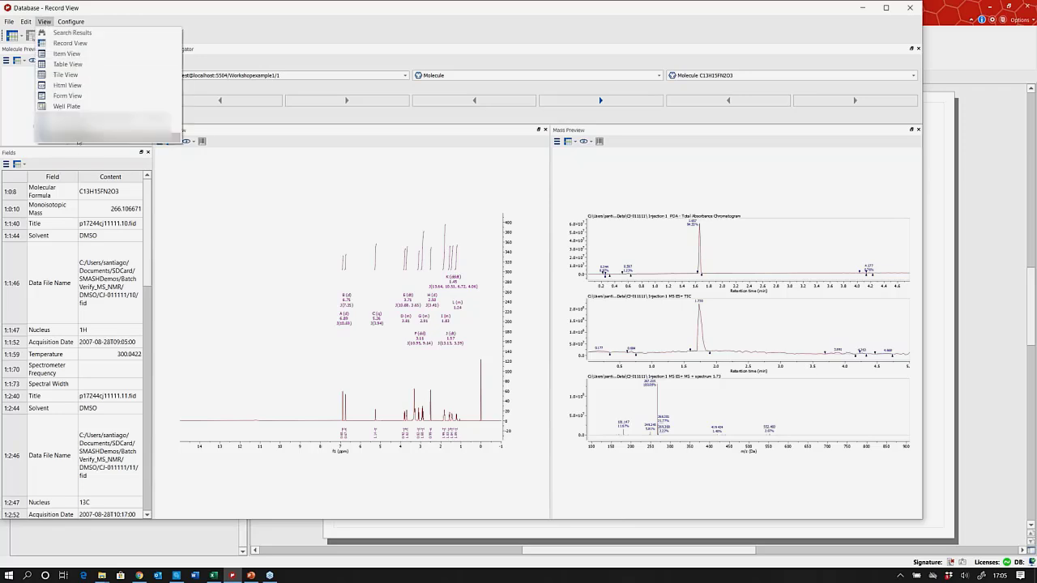
left_click(67, 64)
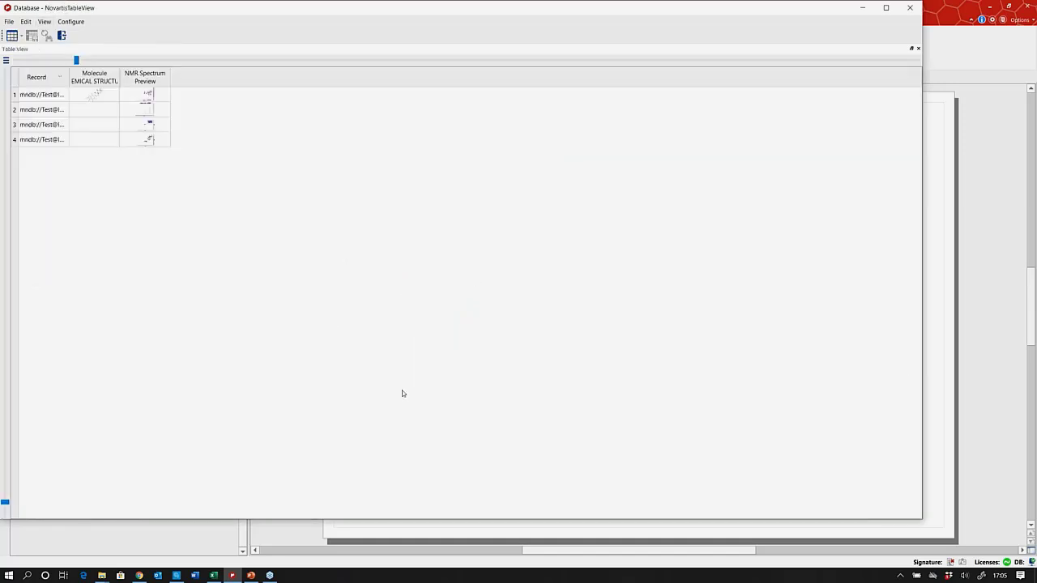
left_click(47, 22)
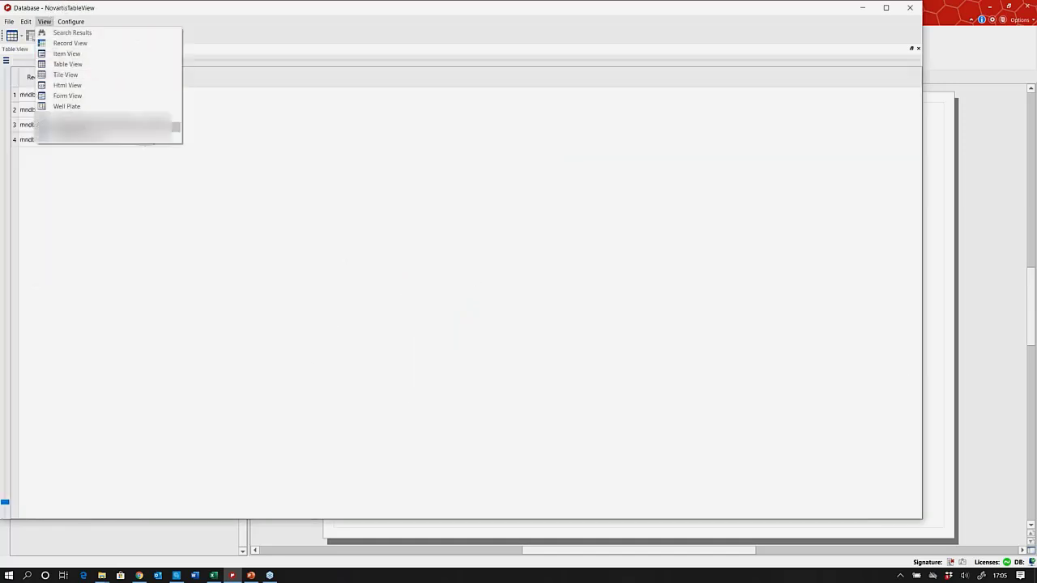
left_click(61, 130)
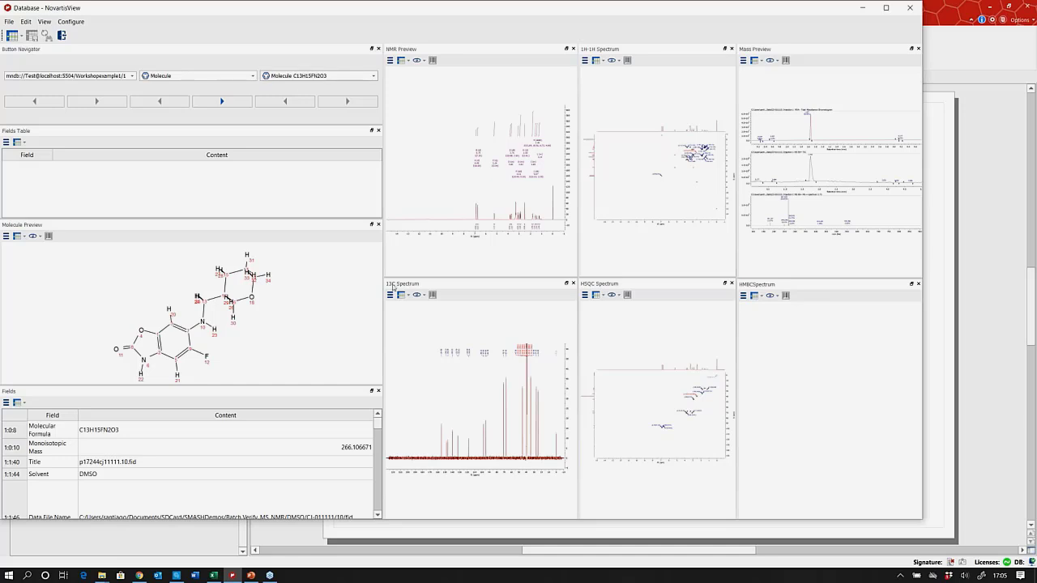
left_click(910, 9)
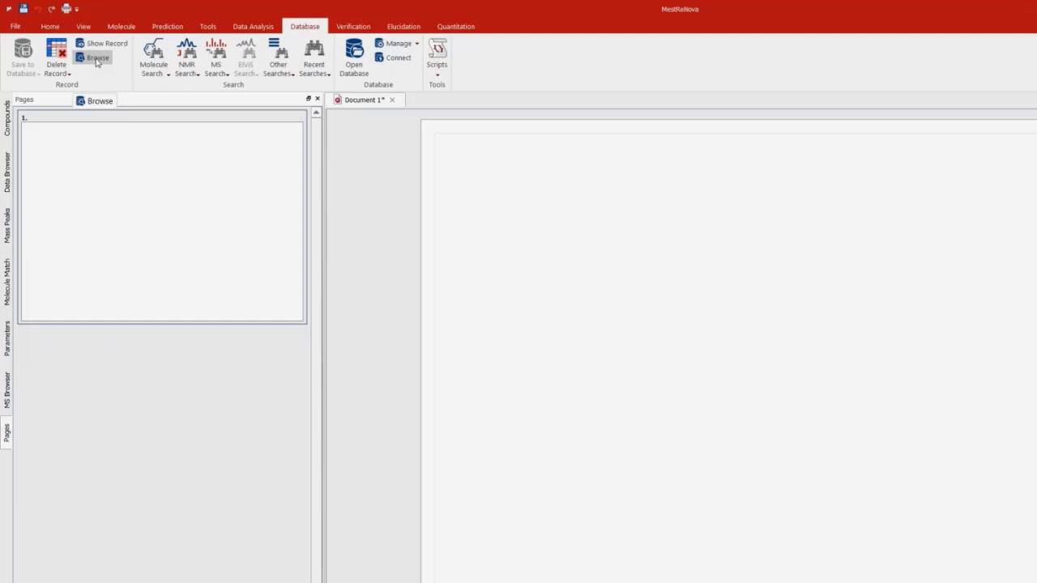
Browse Workshopexample1 records 1 to 6 in Record View.
left_click(96, 58)
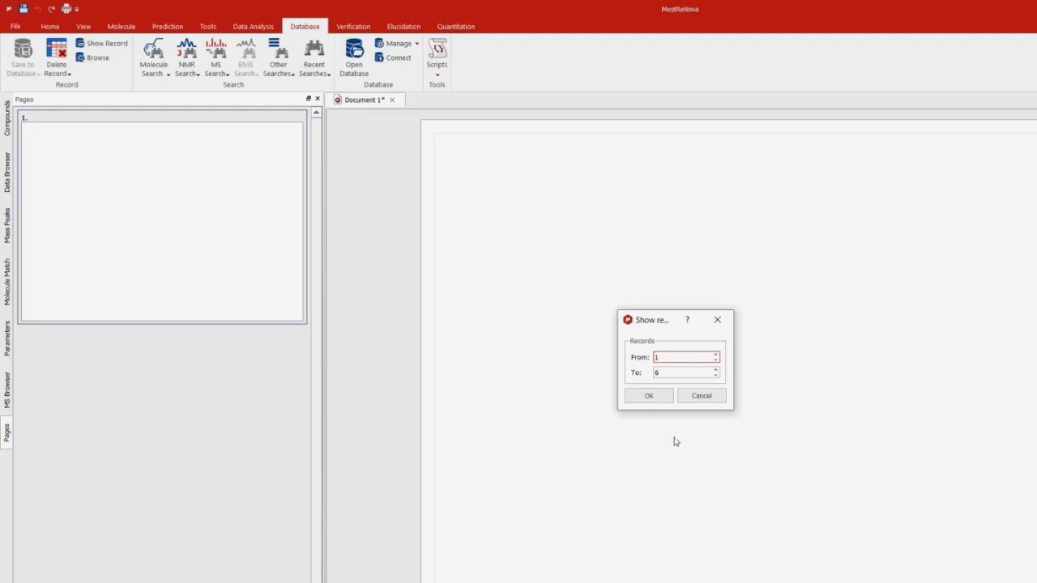
left_click(655, 397)
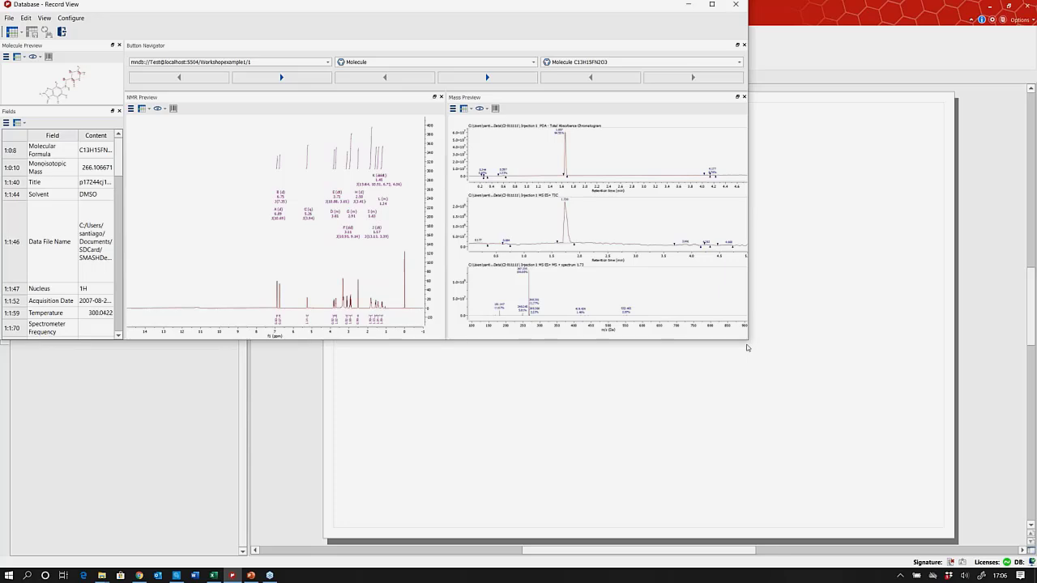
Enlarge the Record View and step through the records to record 6, molecule C22H30N6O4S.
left_click_drag(785, 373, 977, 504)
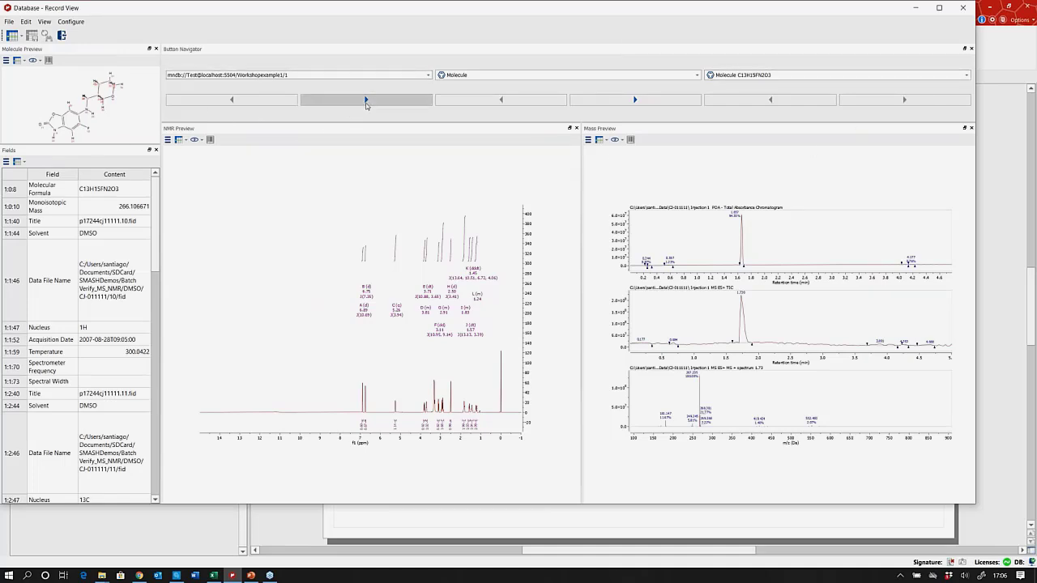
left_click(366, 100)
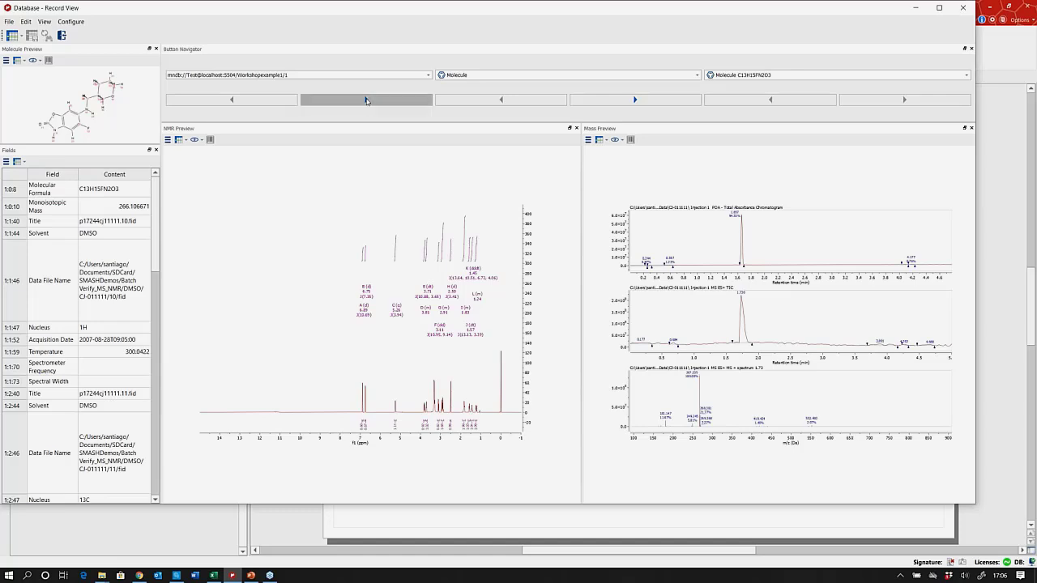
left_click(366, 99)
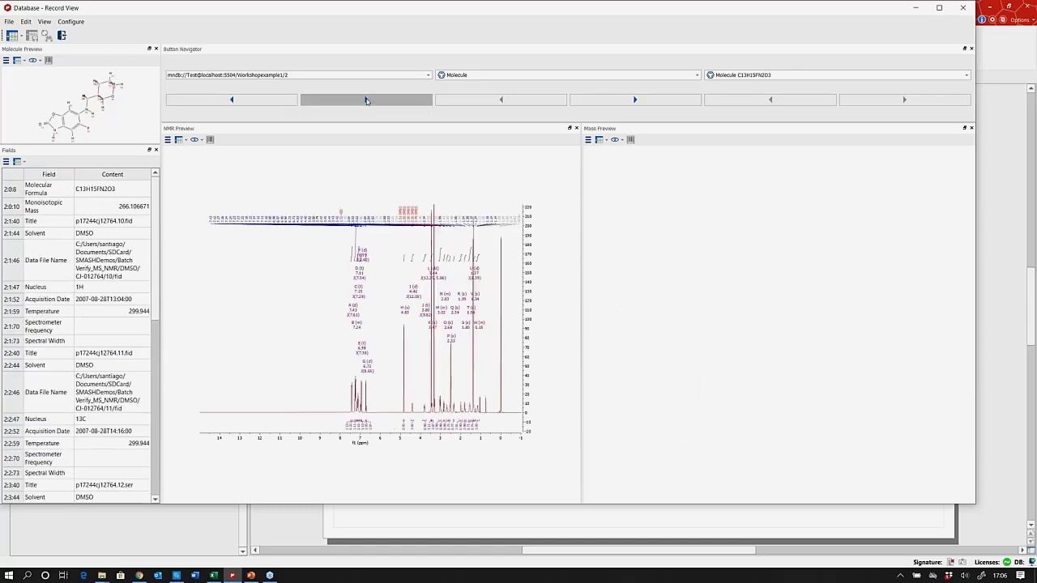
left_click(235, 99)
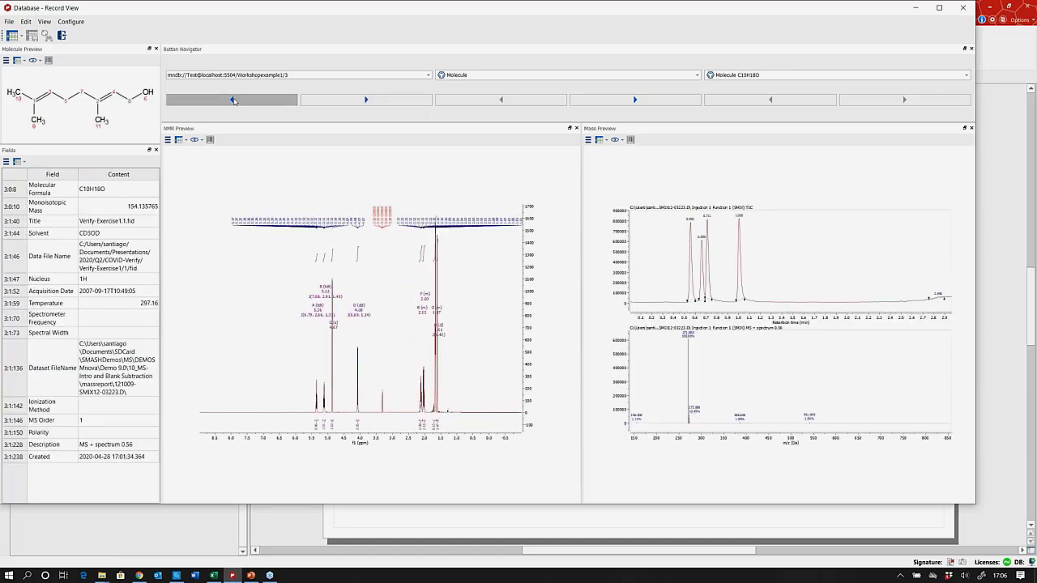
left_click(235, 100)
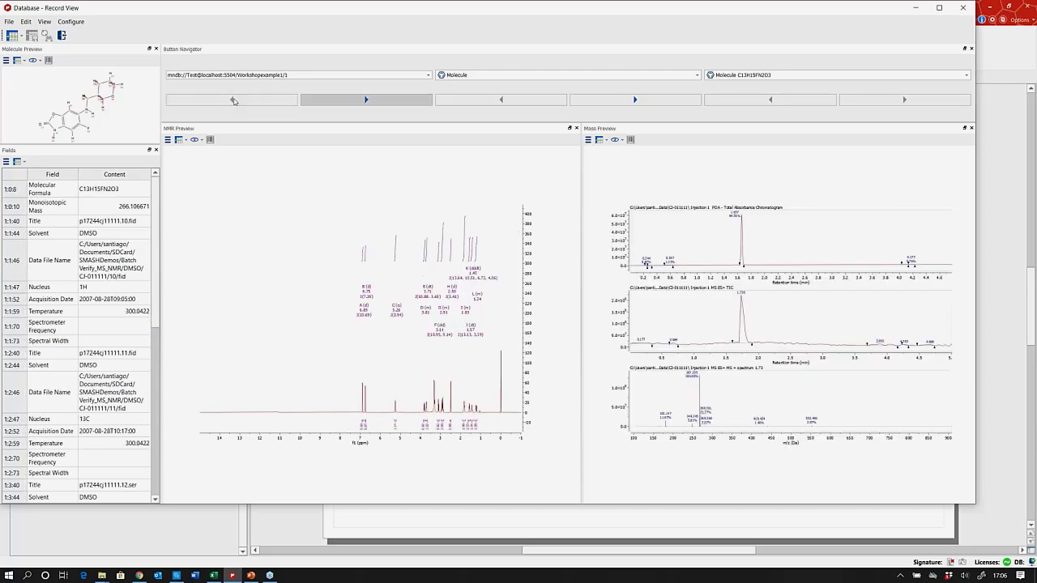
left_click(372, 103)
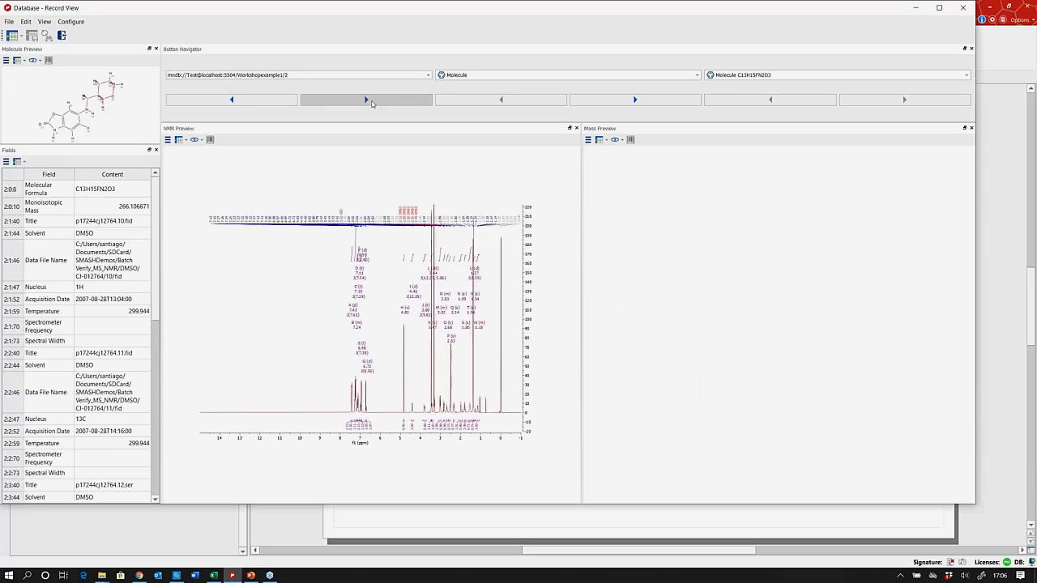
left_click(372, 103)
left_click(372, 103)
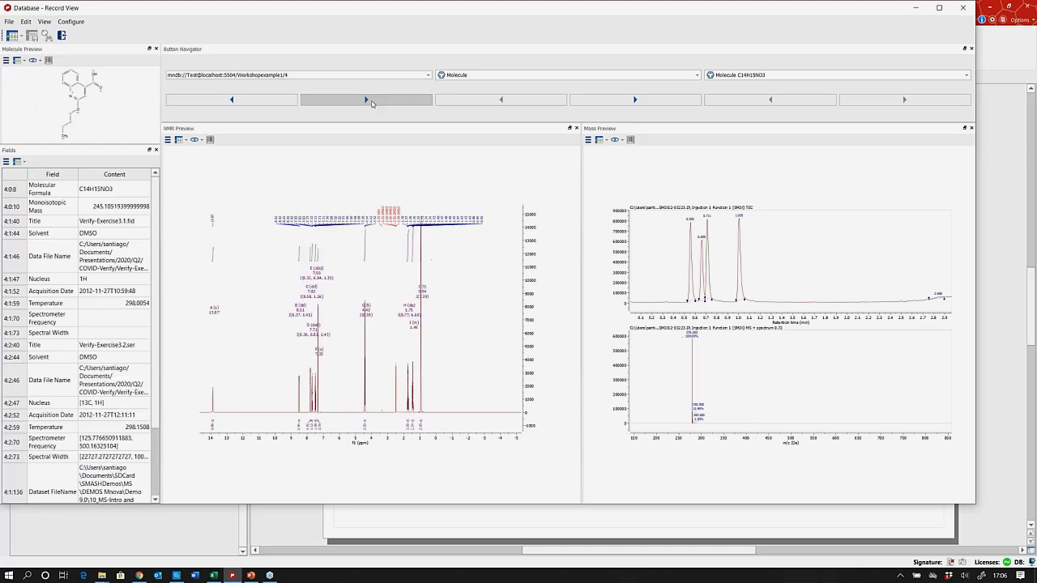
left_click(372, 103)
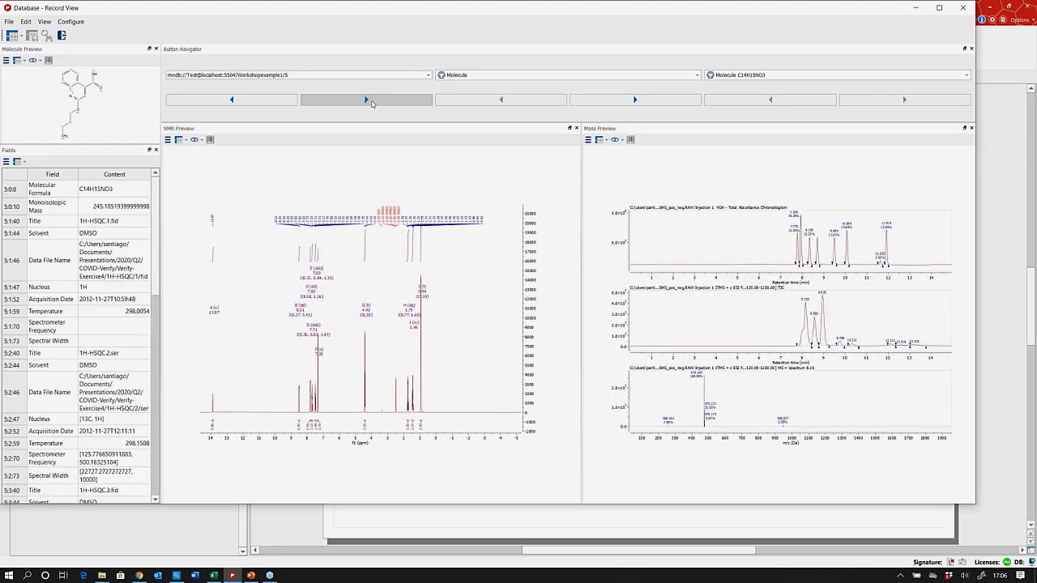
left_click(372, 103)
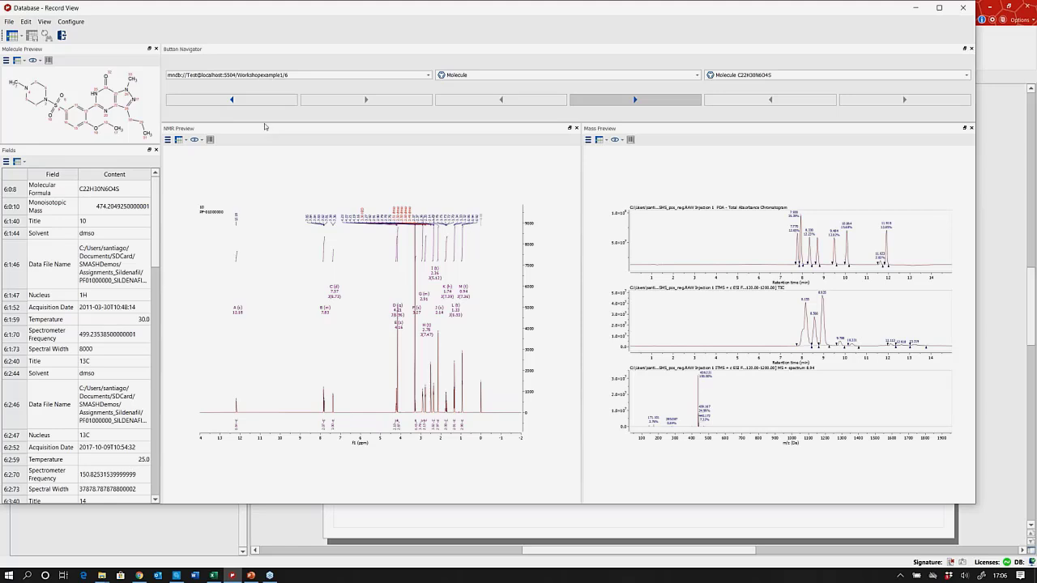
Cycle record 6's NMR preview through 13C, HSQC and other 2D spectra, ending on spectrum 5.
left_click(186, 141)
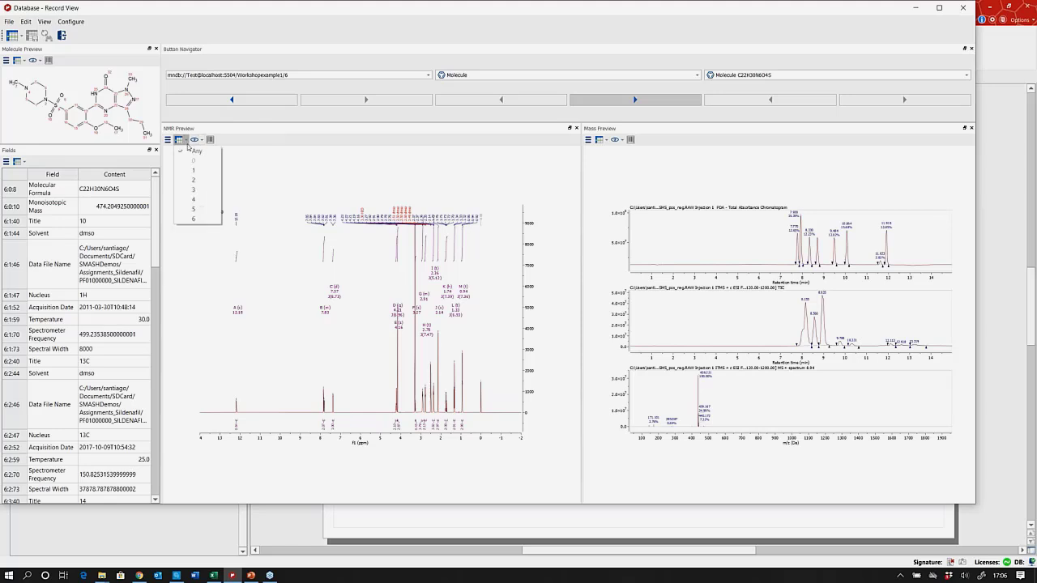
left_click(195, 179)
left_click(181, 140)
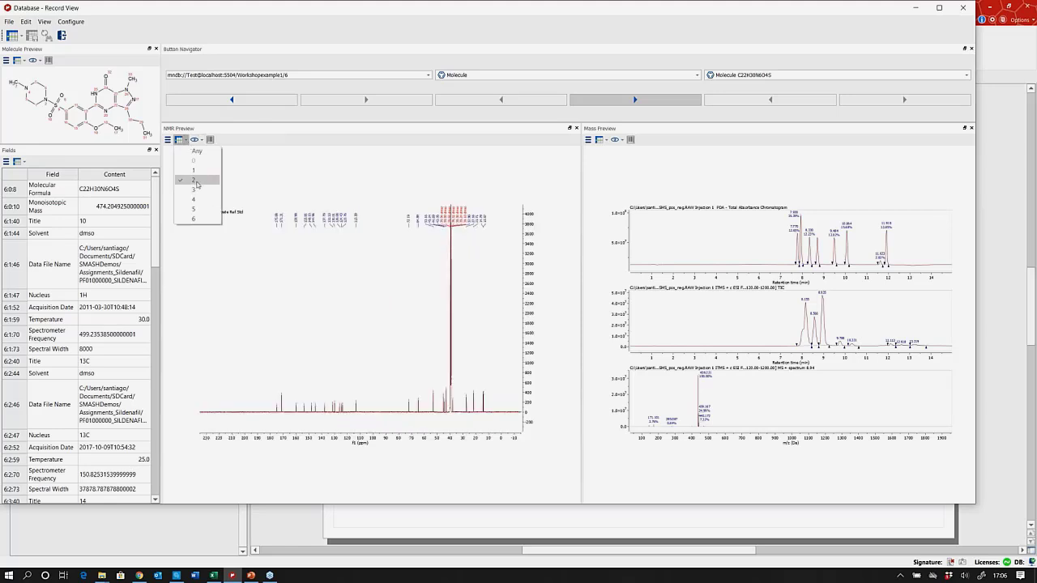
left_click(195, 189)
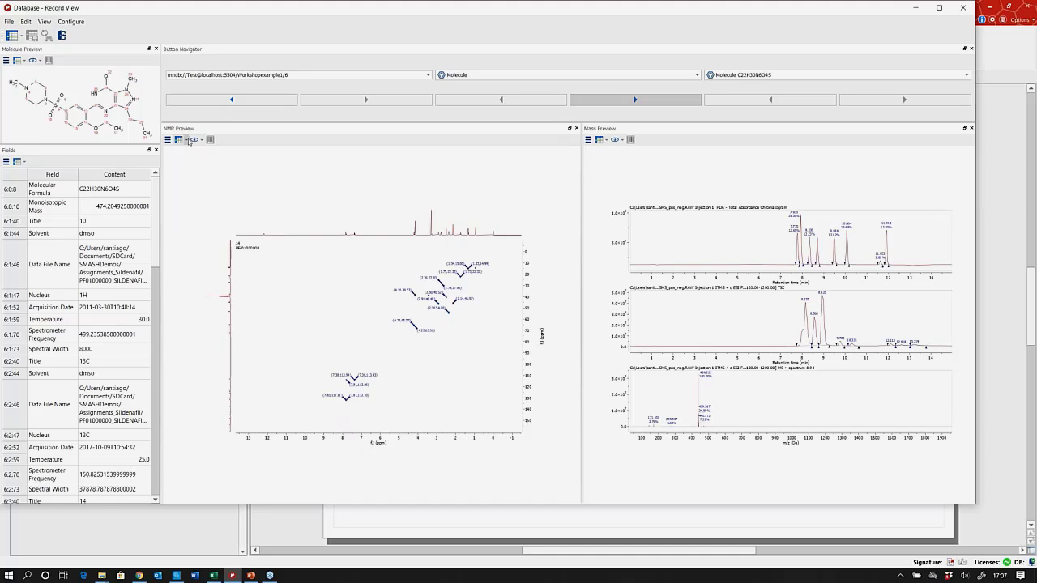
left_click(186, 140)
left_click(201, 200)
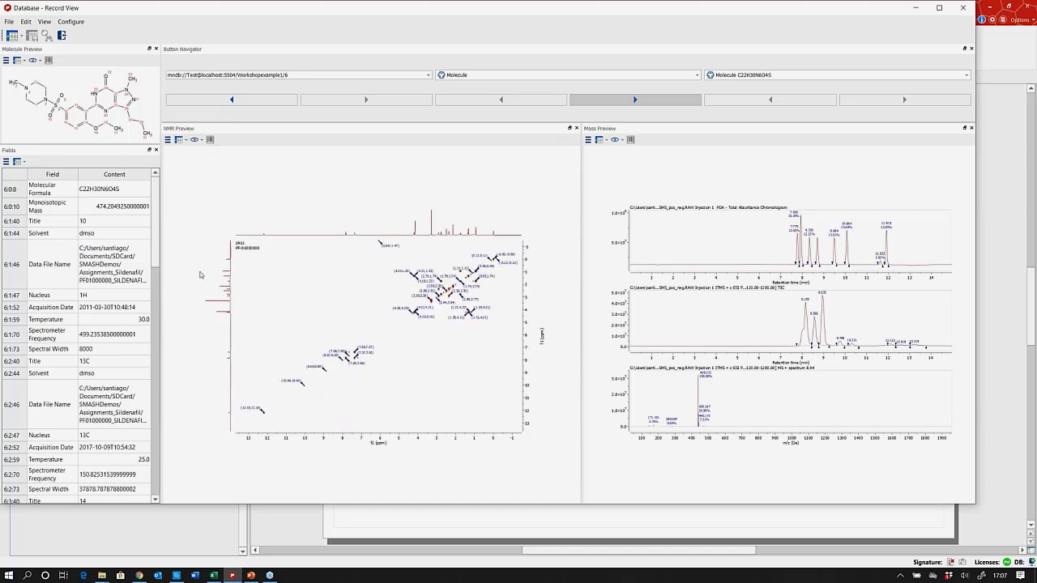
left_click(181, 140)
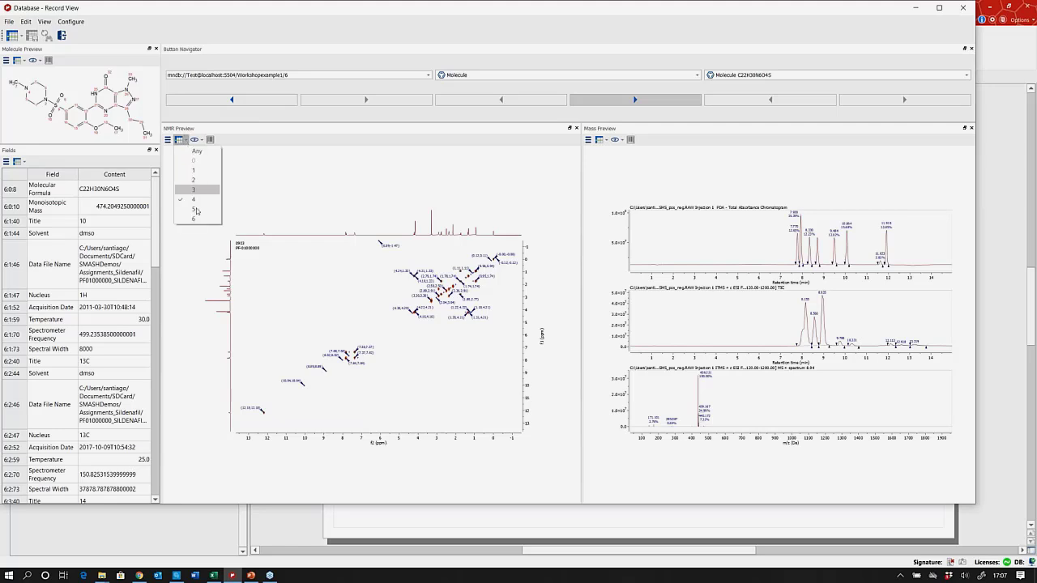
left_click(195, 210)
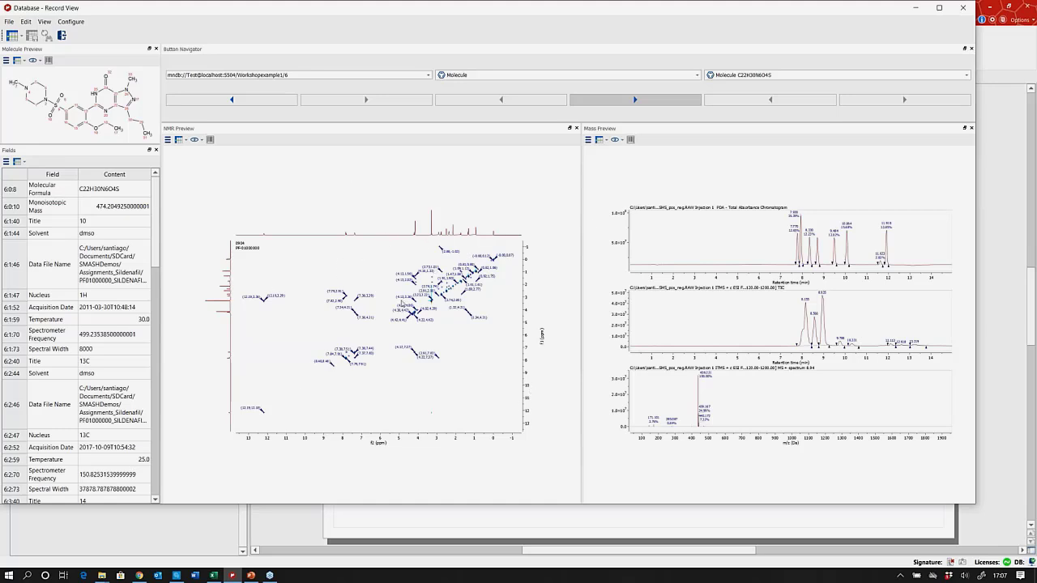
Paste record 6 into Document 1 with Paste Record to Mnova.
right_click(362, 272)
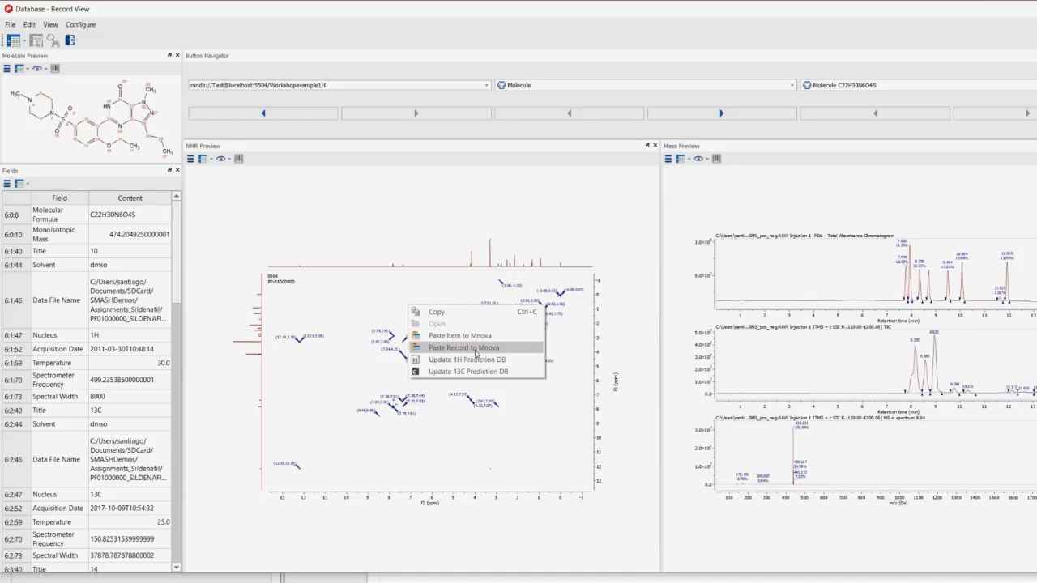
left_click(475, 348)
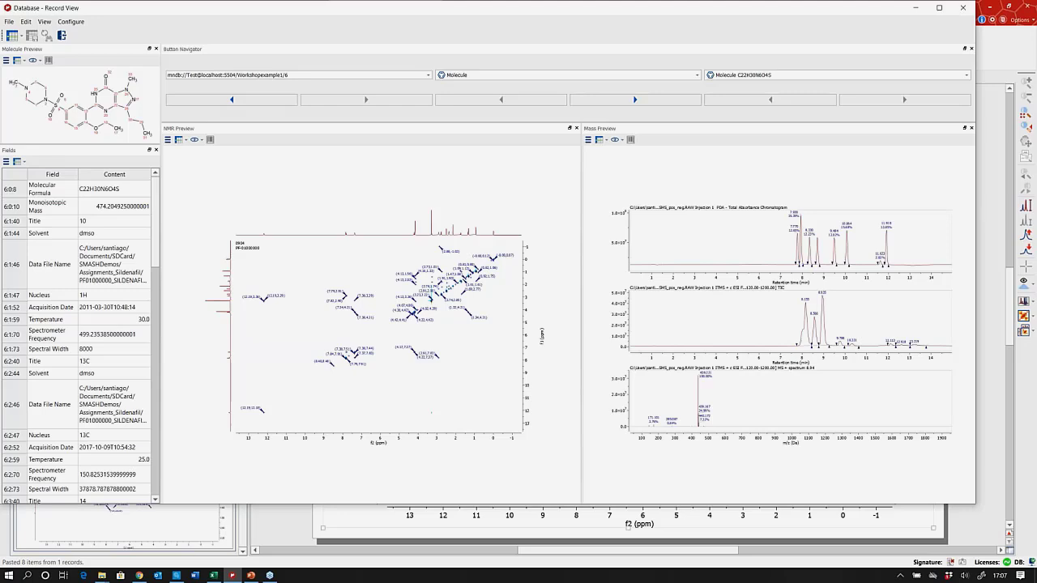
left_click(916, 7)
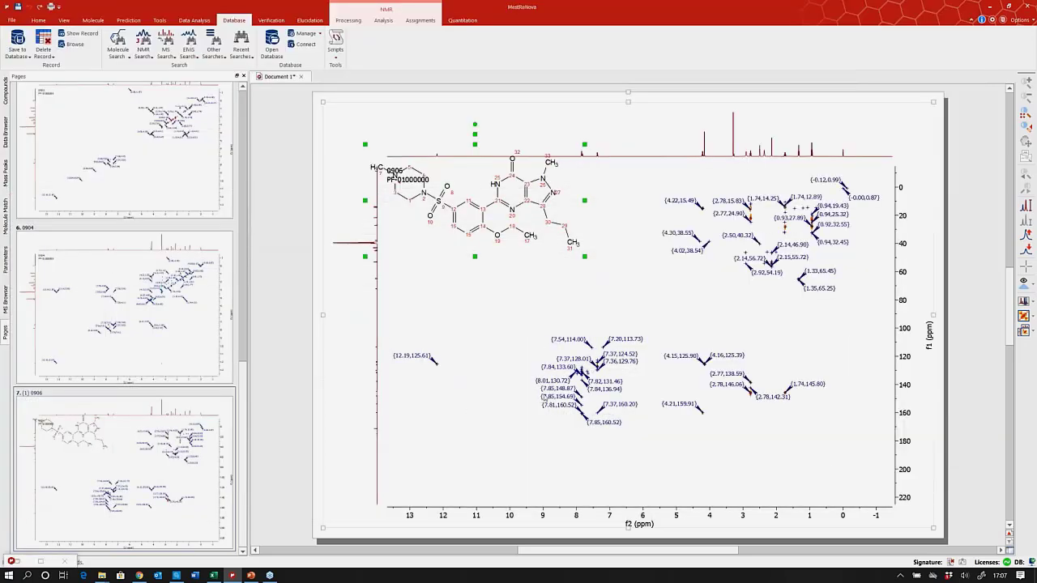
left_click(488, 430)
scroll(154, 390, "up", 10)
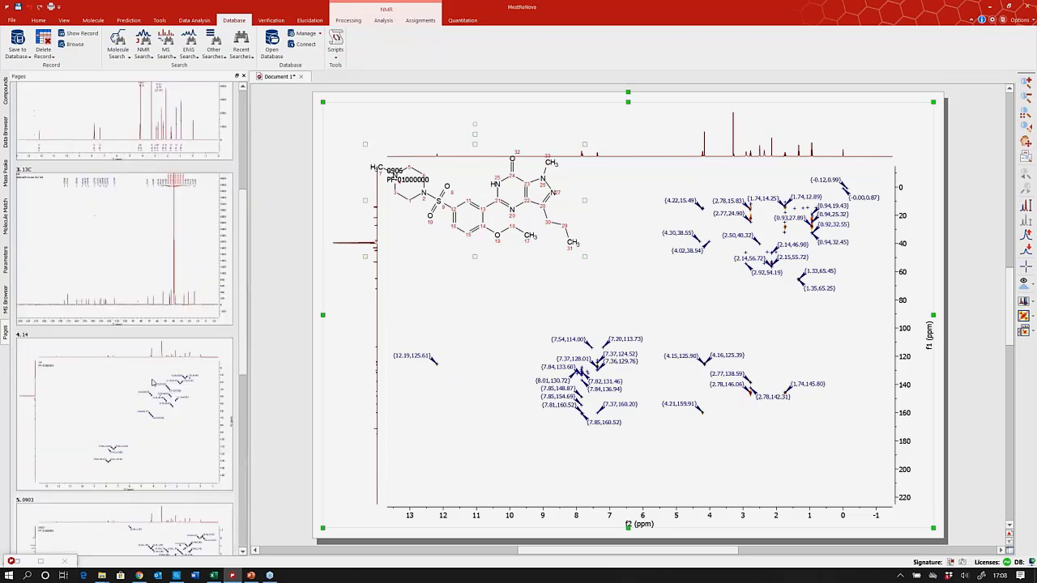
left_click(149, 323)
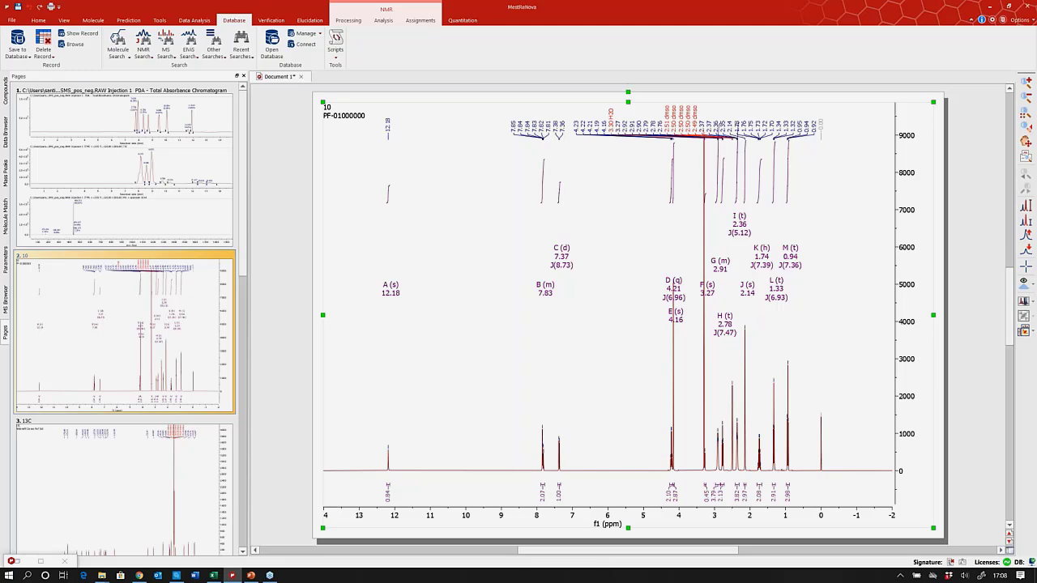
left_click(122, 166)
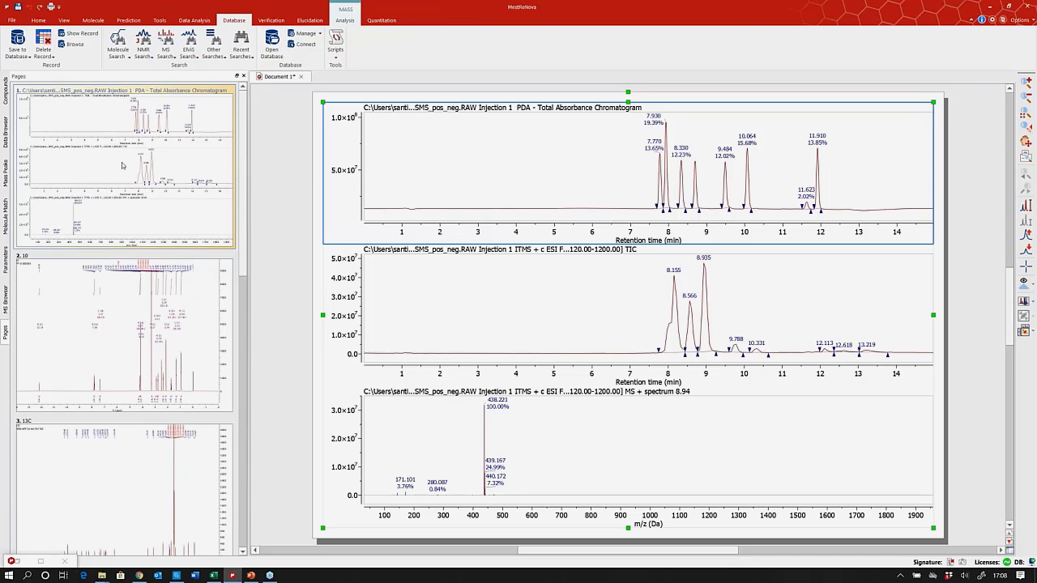
key("Down")
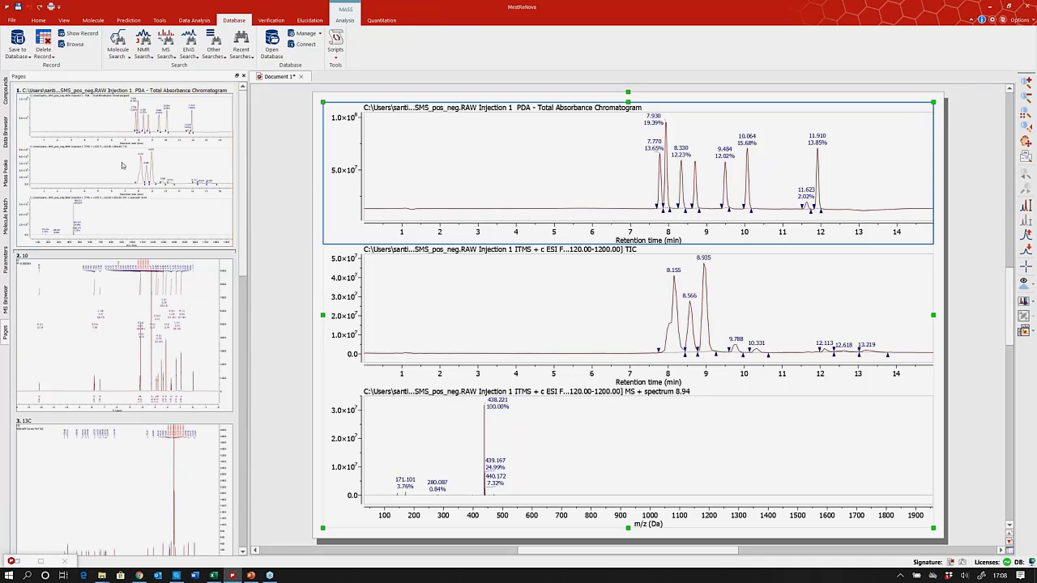
key("Down")
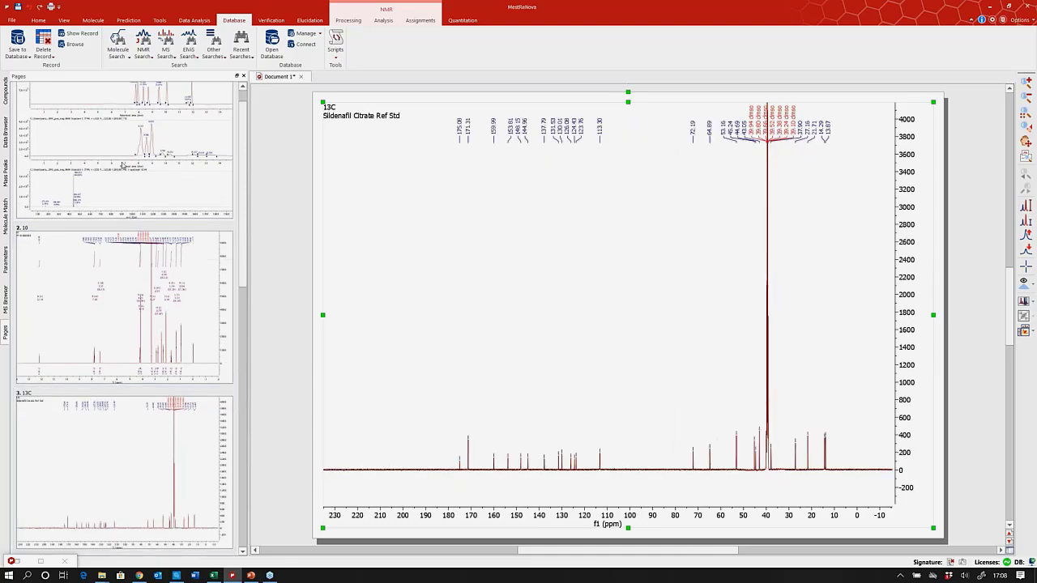
key("Down")
key("Down")
key("Down")
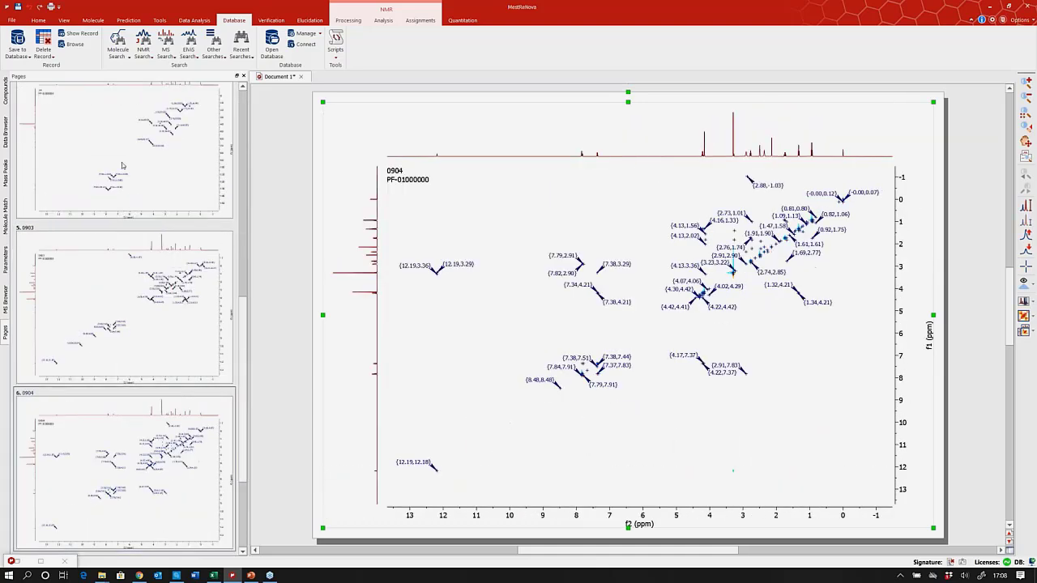
key("Down")
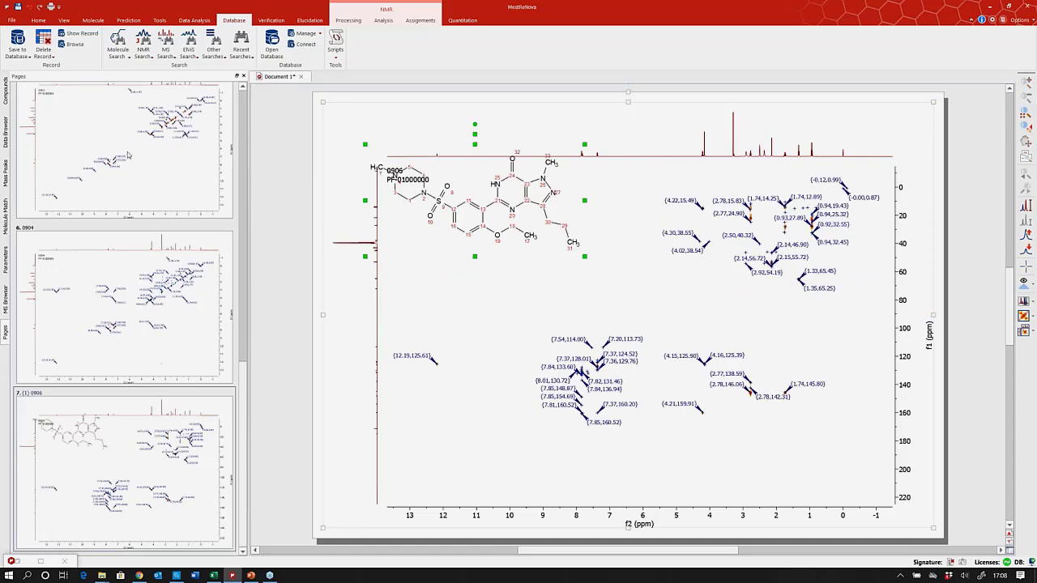
left_click_drag(244, 418, 253, 108)
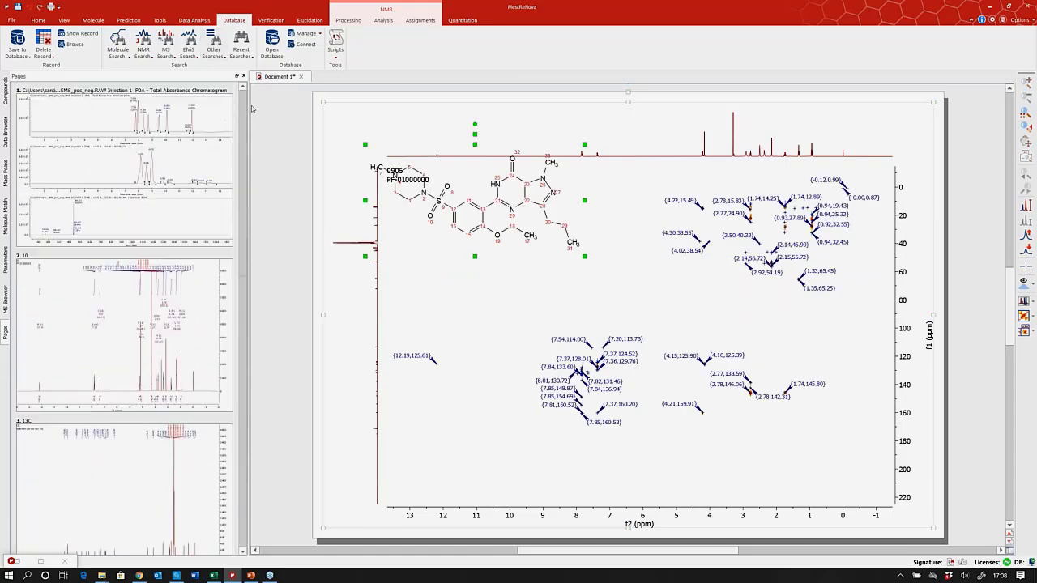
Go back to page 1 and select the 8.94 min mass spectrum as the search source.
left_click(108, 183)
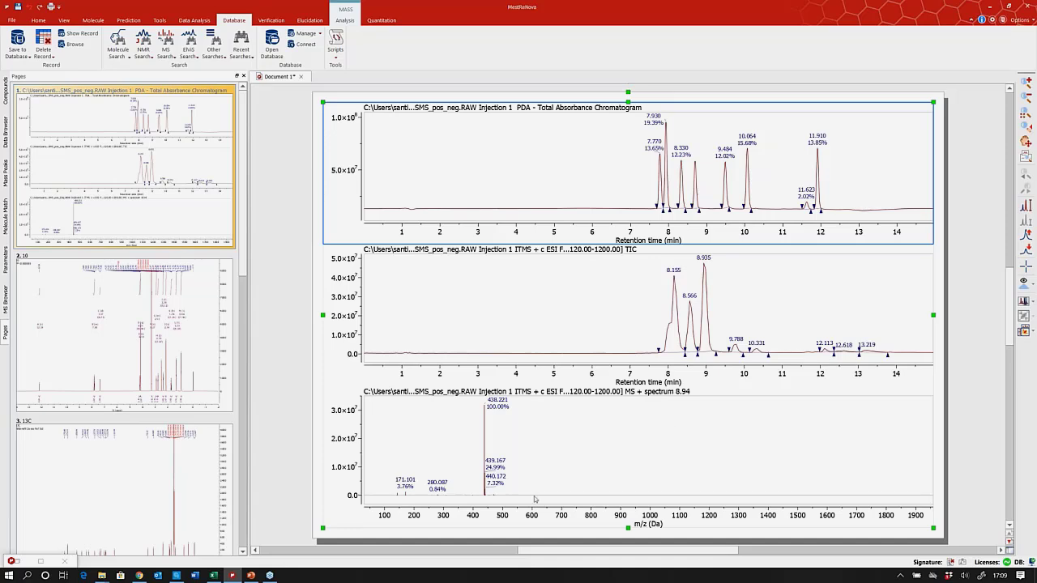
left_click(516, 449)
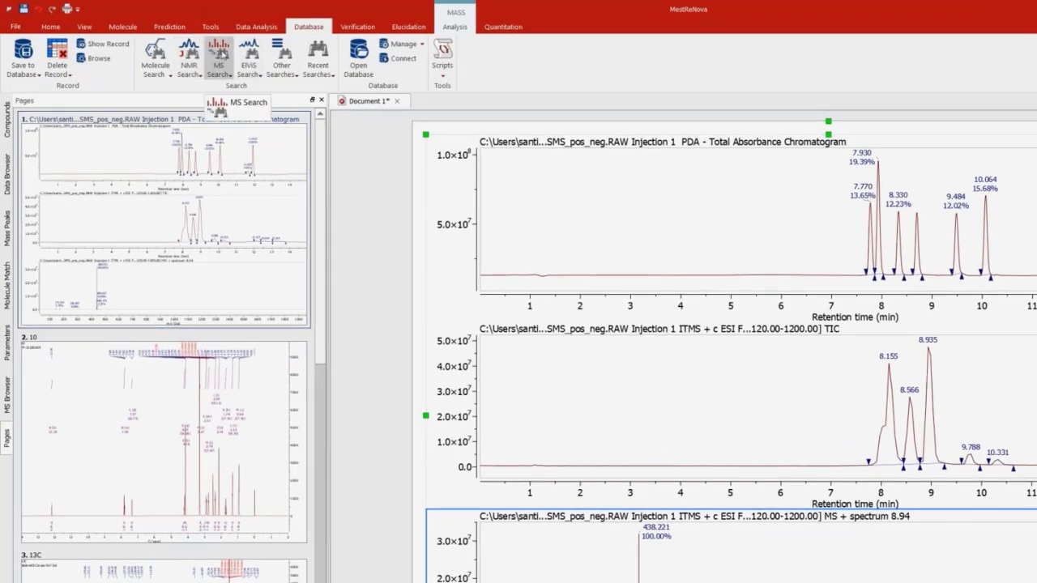
Run an MS Search of Workshopexample1 with the 8.94 spectrum, opening record 6 (C22H30N6O4S).
left_click(232, 78)
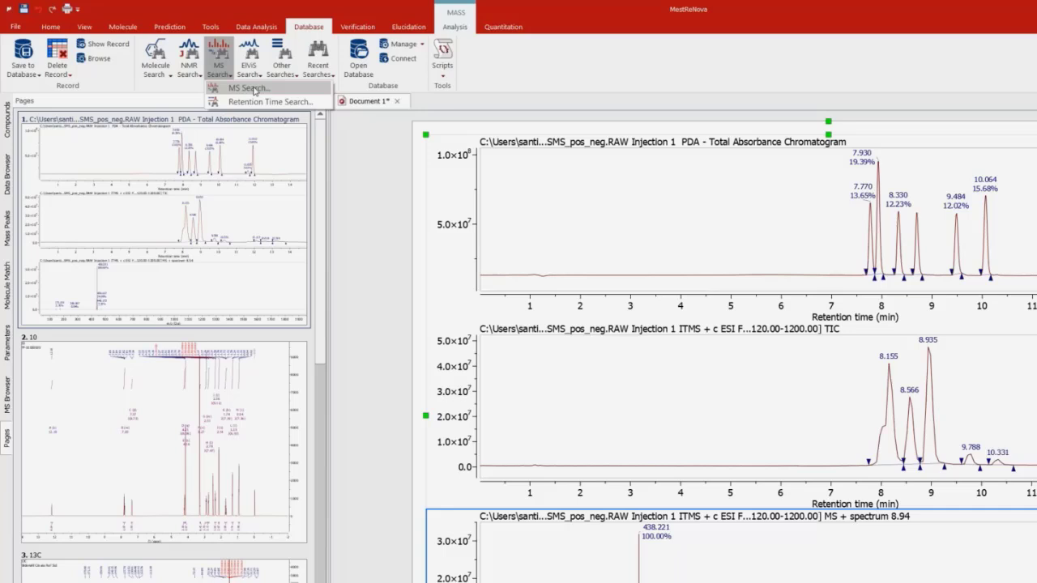
left_click(254, 91)
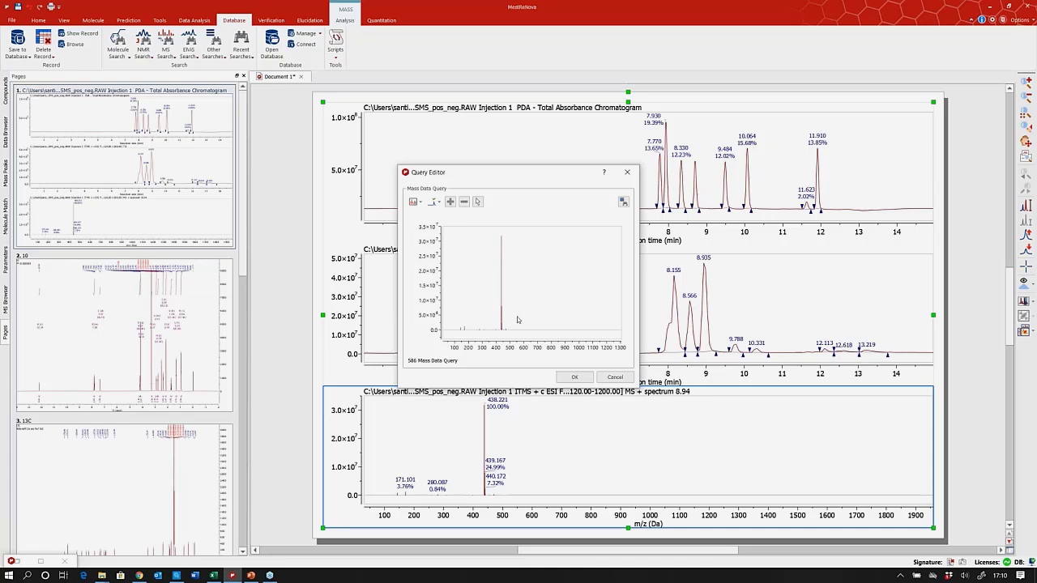
left_click(573, 378)
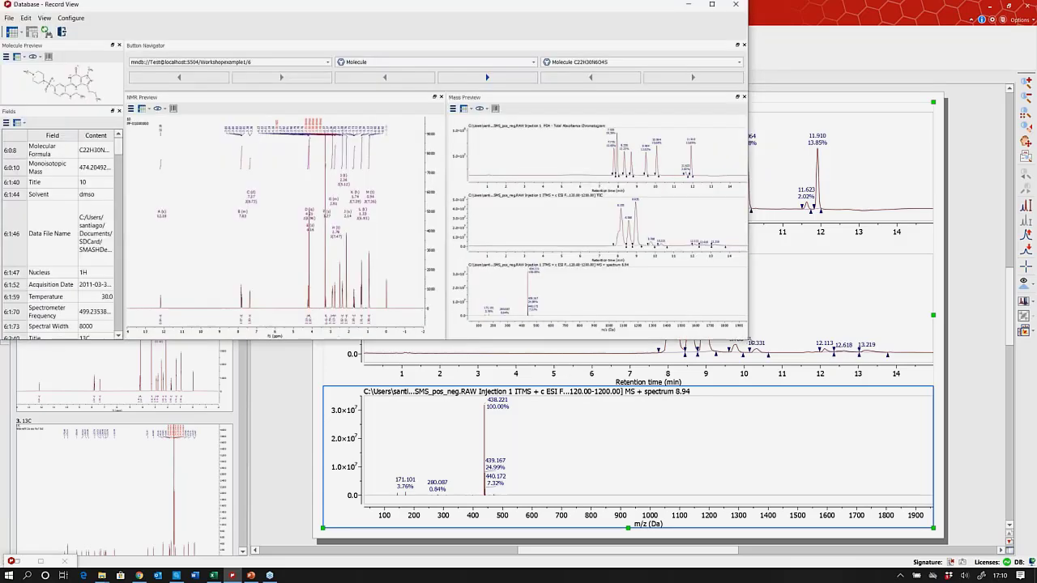
Enlarge the Record View and preview the record's two 2D spectra, then a 1D spectrum.
left_click_drag(748, 340, 891, 479)
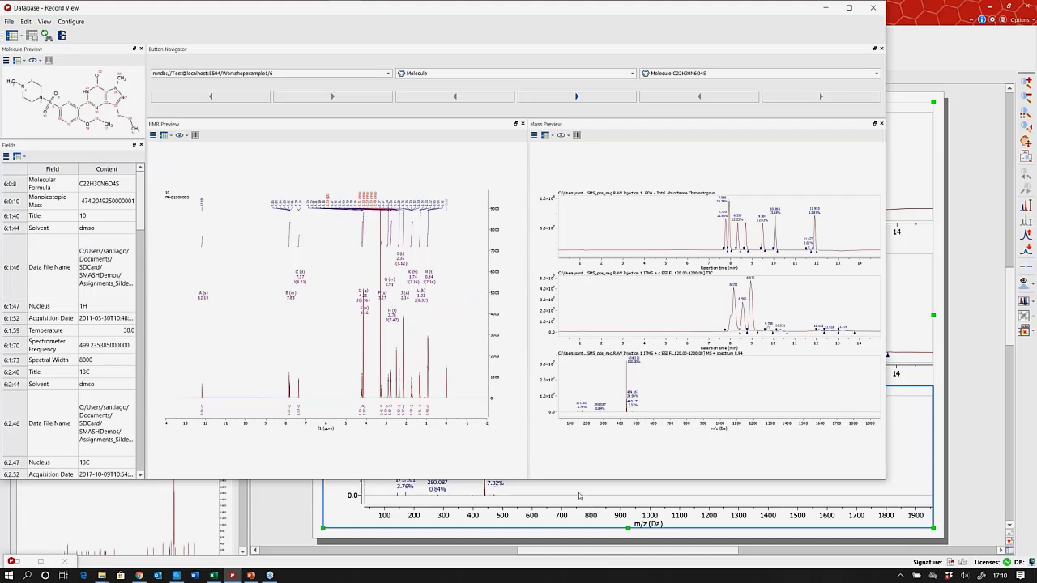
left_click(168, 135)
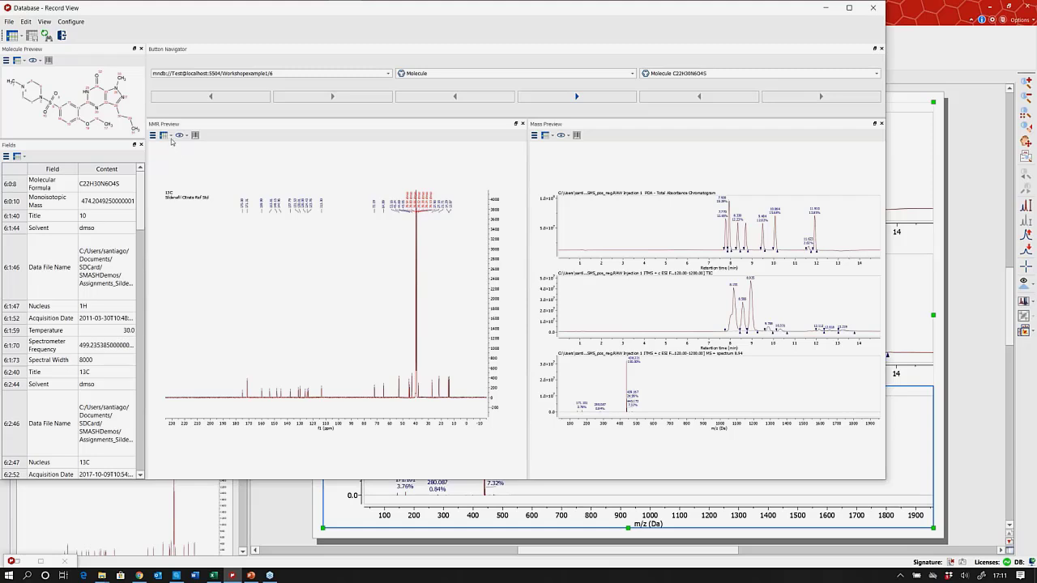
left_click(169, 136)
left_click(180, 187)
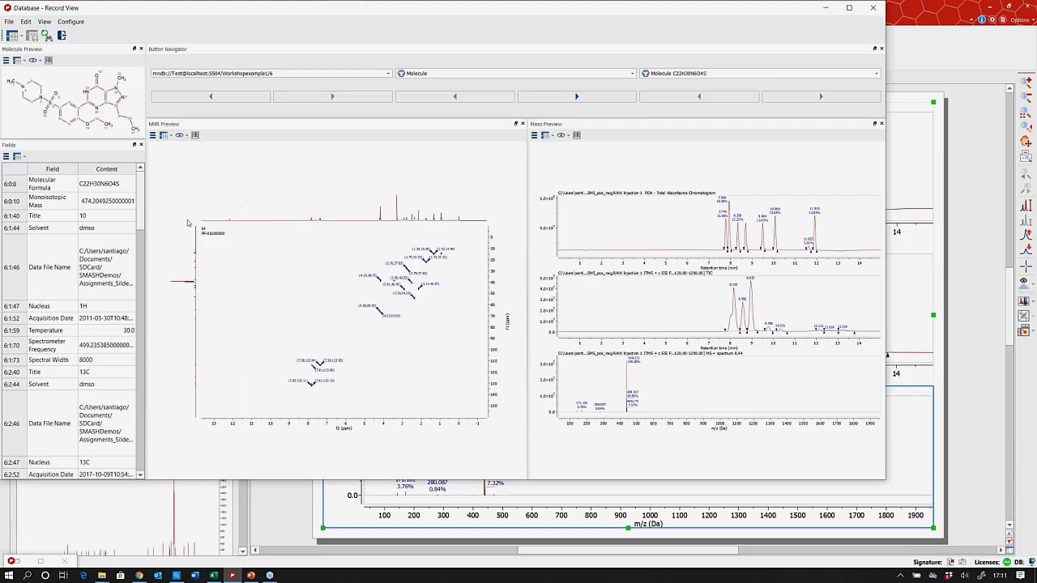
left_click(168, 135)
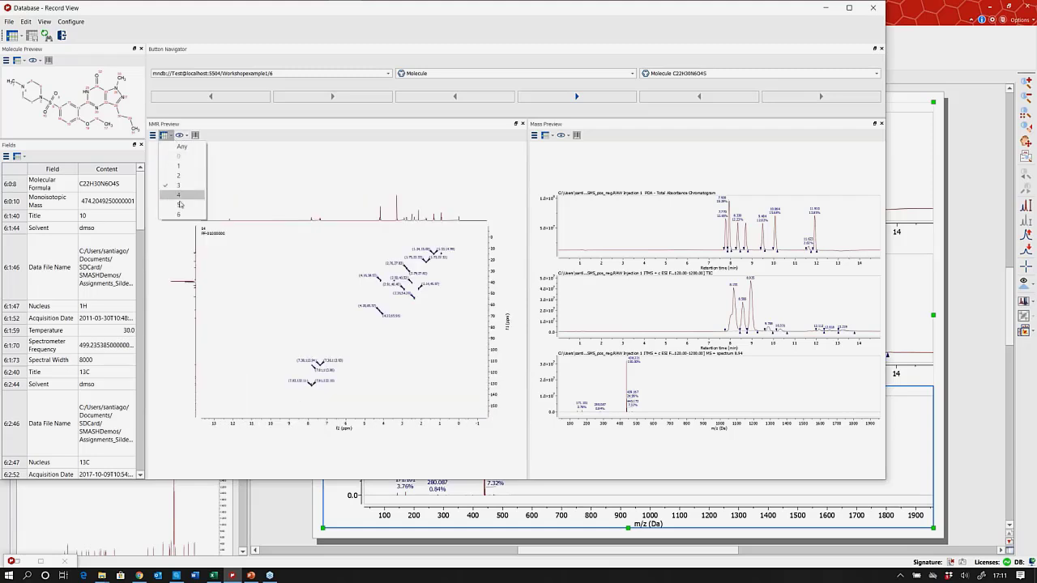
left_click(181, 202)
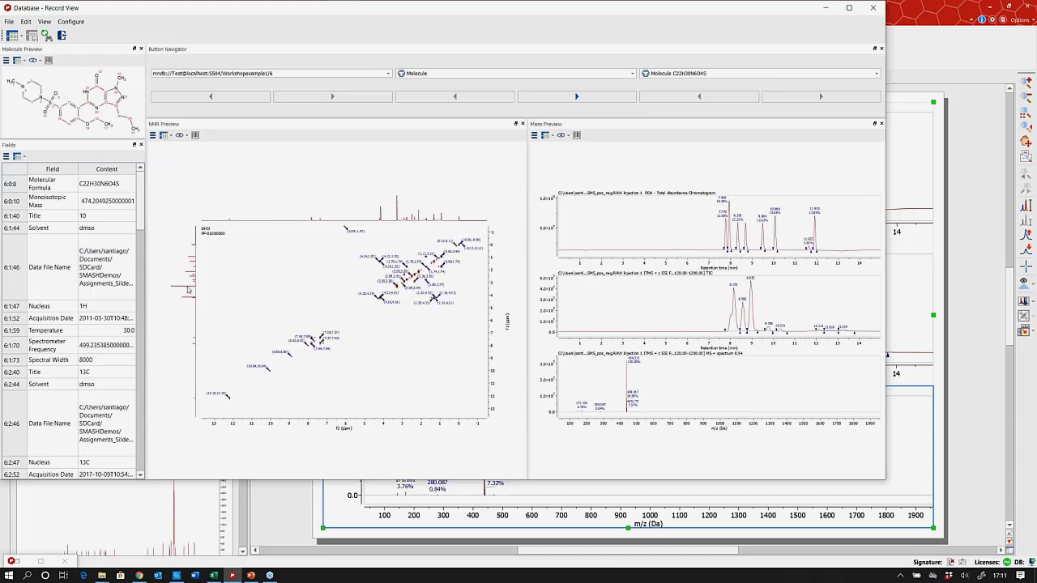
left_click(168, 135)
left_click(177, 163)
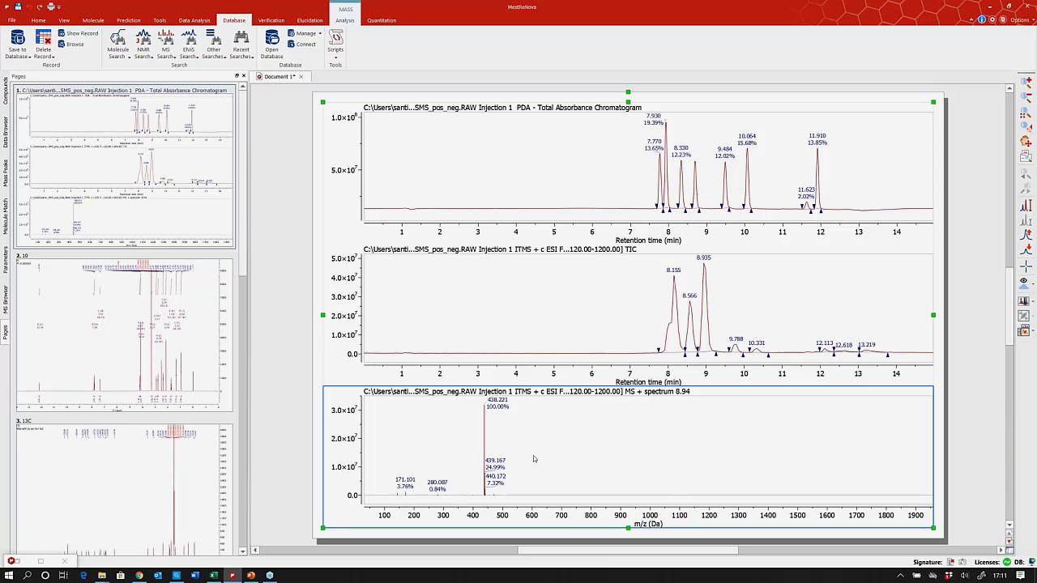
Zoom the mass spectrum in stages to 437.7–439.6 m/z around the 438.221 peak, then exit zoom.
key("z")
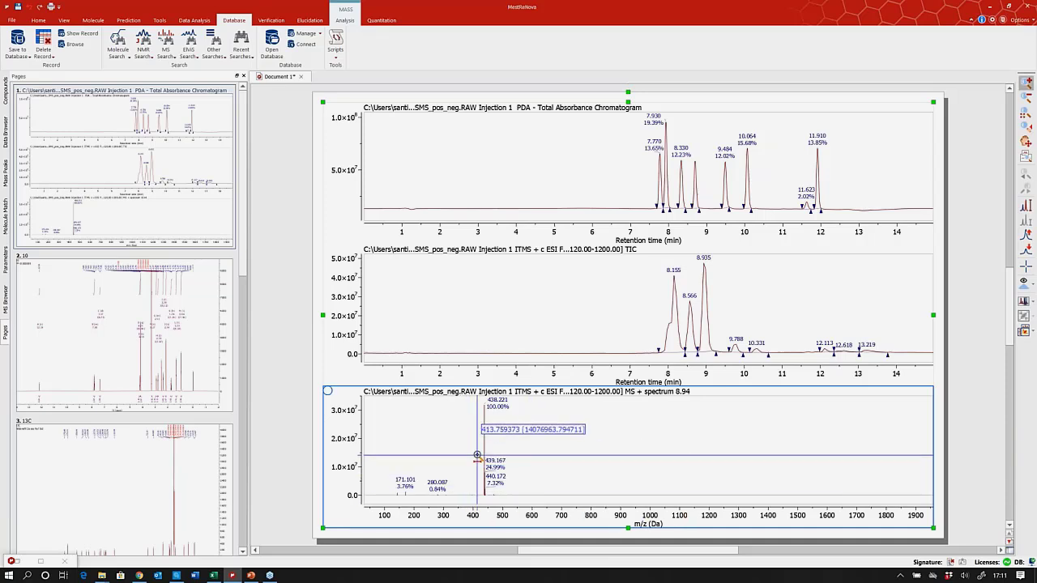
left_click_drag(477, 454, 513, 455)
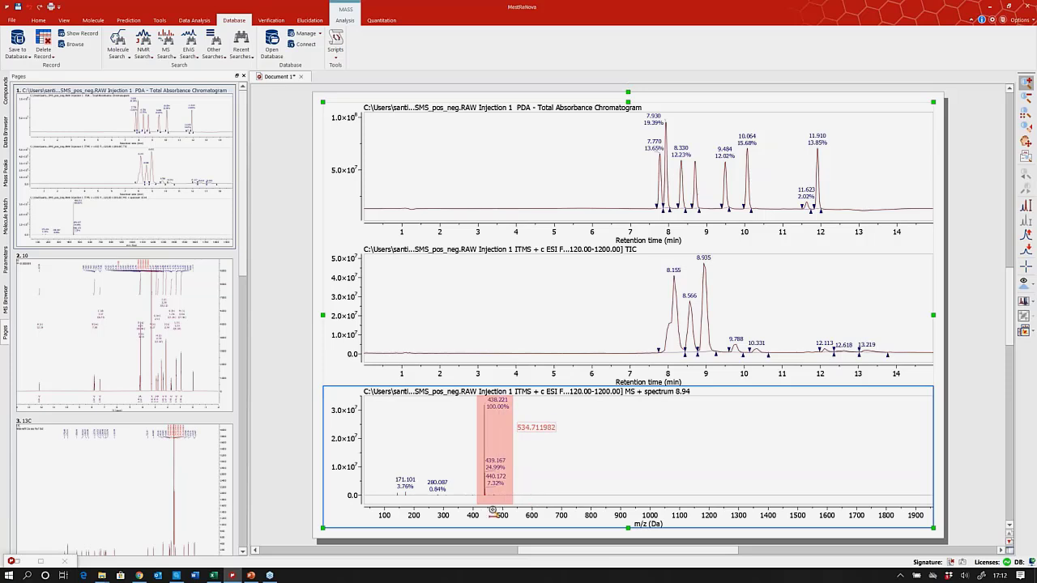
left_click_drag(444, 456, 739, 441)
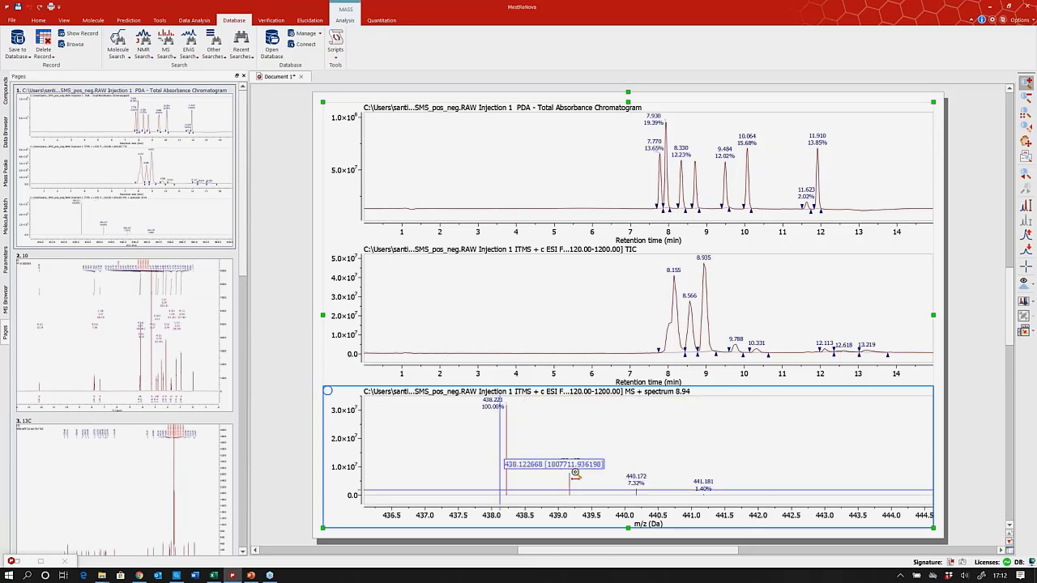
left_click_drag(471, 468, 600, 518)
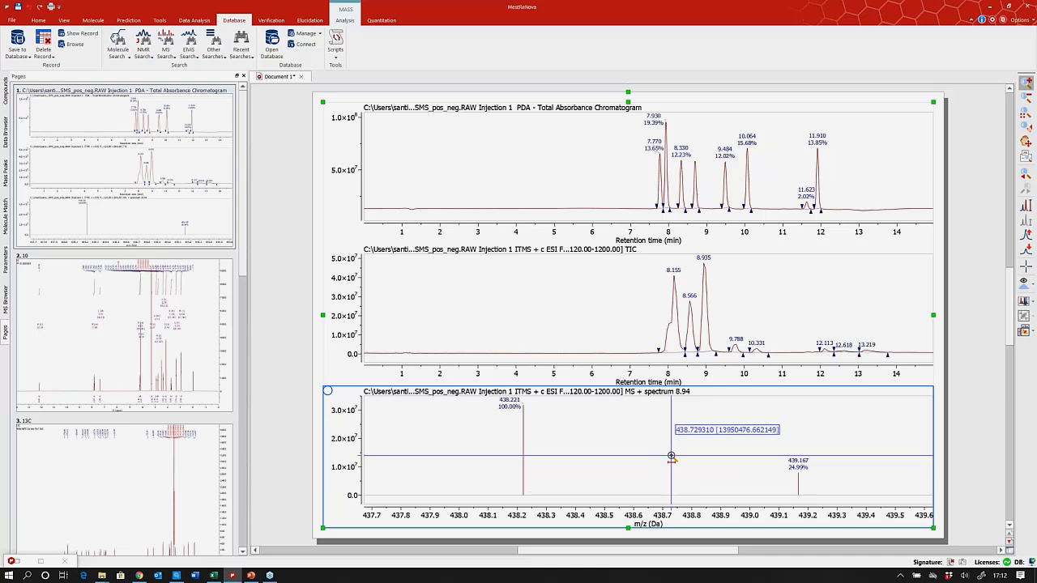
key("Escape")
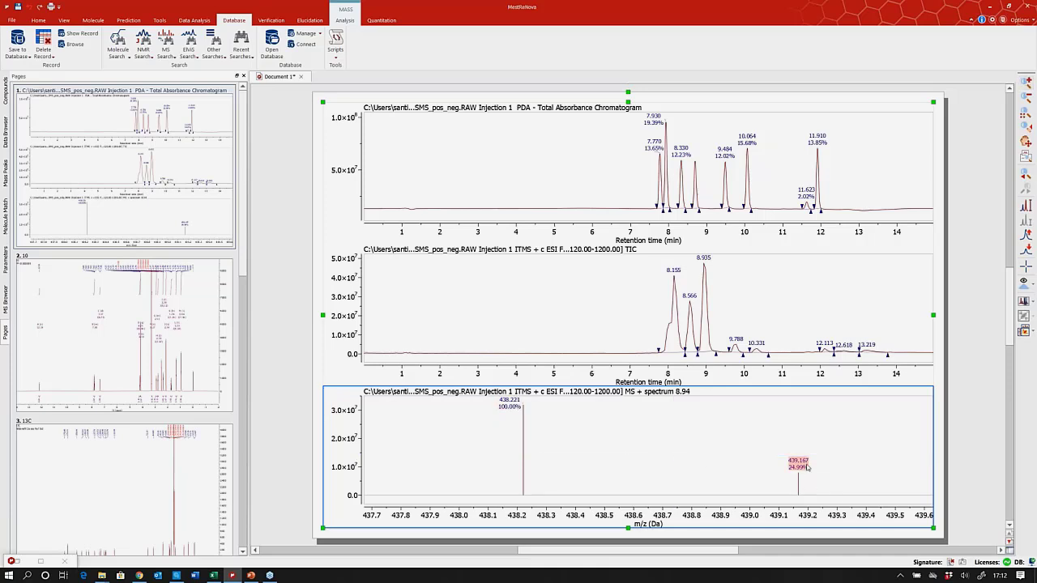
Start an MS search from the zoomed spectrum, then cancel the two-peak query.
left_click(166, 54)
left_click(180, 67)
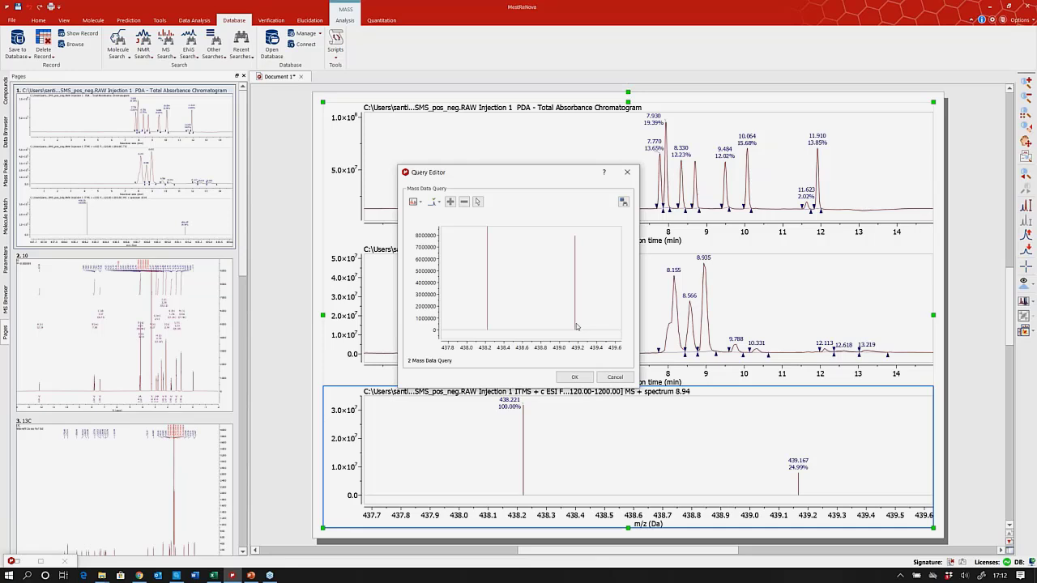
left_click(616, 377)
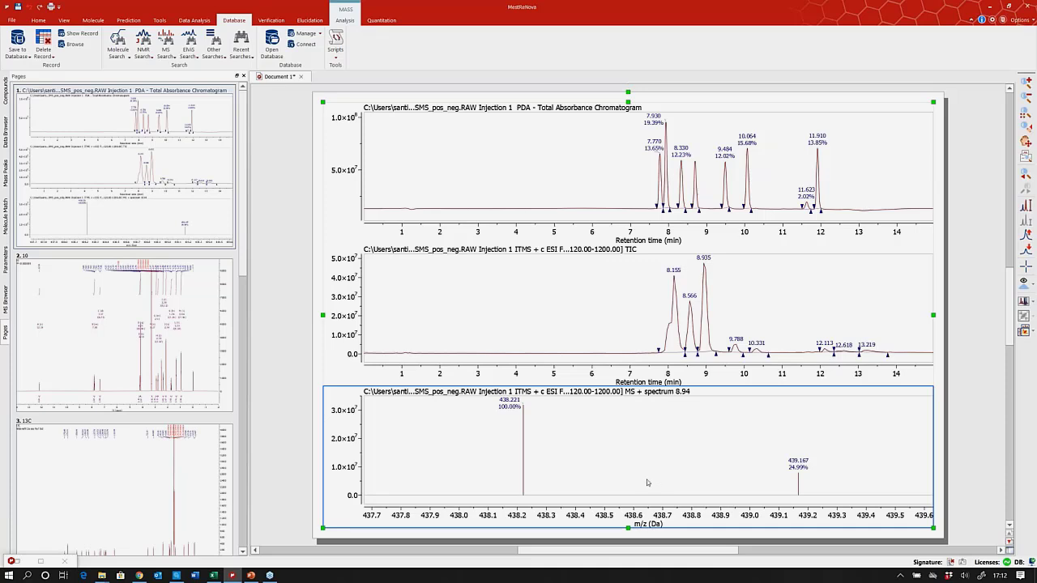
Show compound 10's 1H spectrum on page 2 and zoom to multiplets B (7.83) and C (7.37 ppm).
left_click(119, 268)
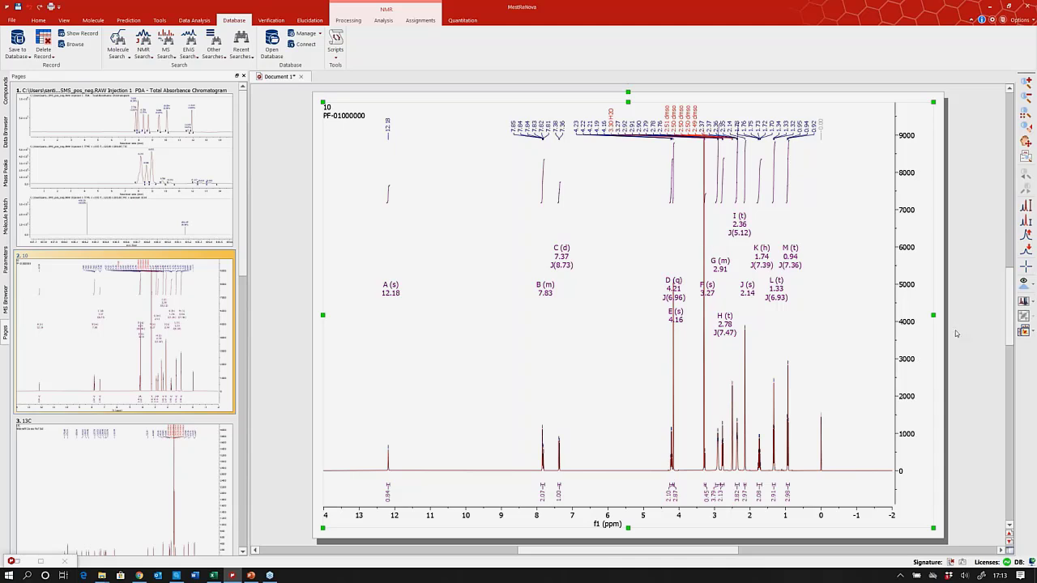
left_click(476, 423)
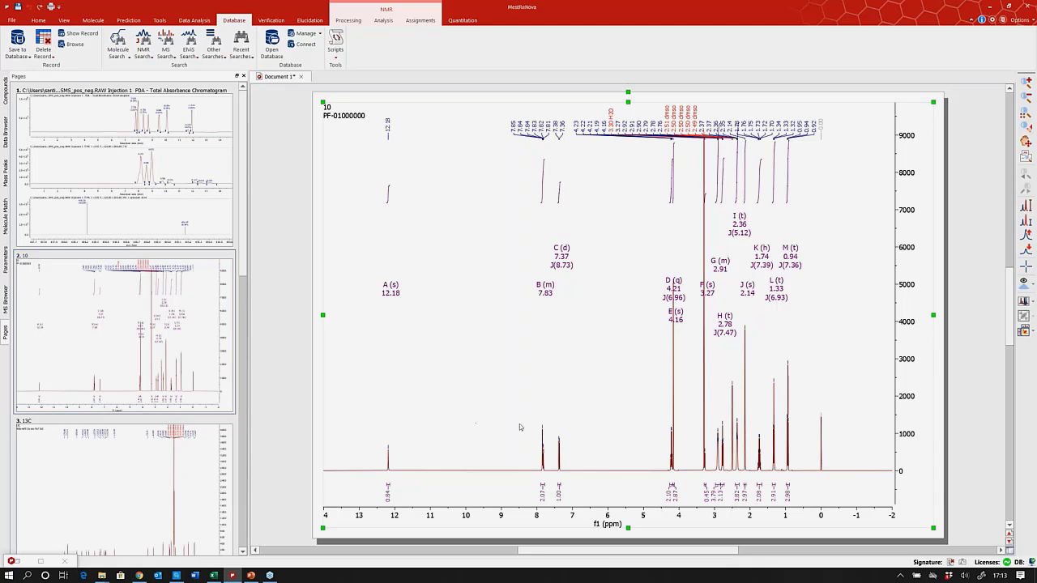
key("z")
left_click_drag(532, 419, 596, 507)
left_click_drag(394, 422, 725, 411)
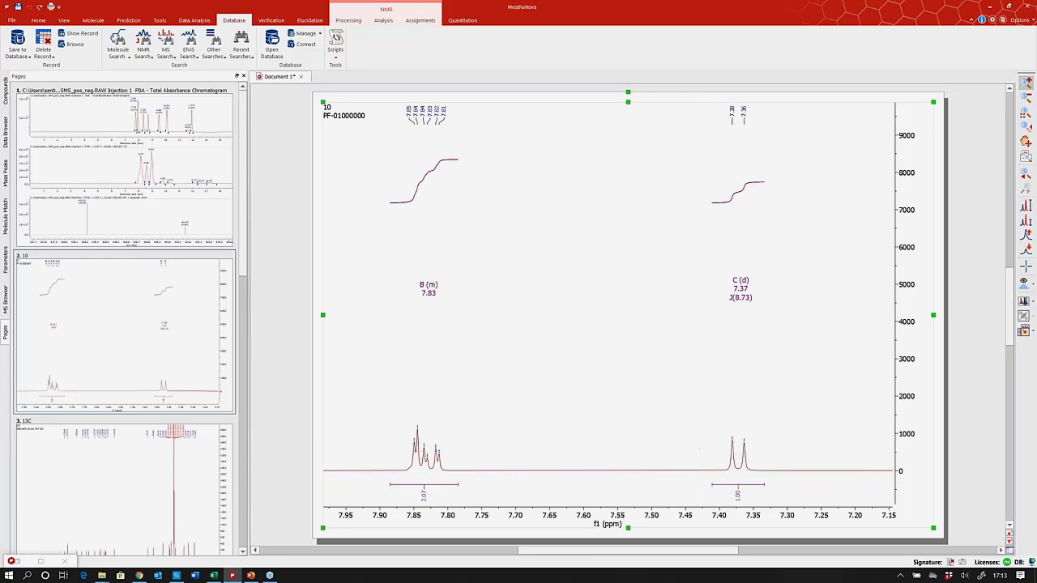
key("Escape")
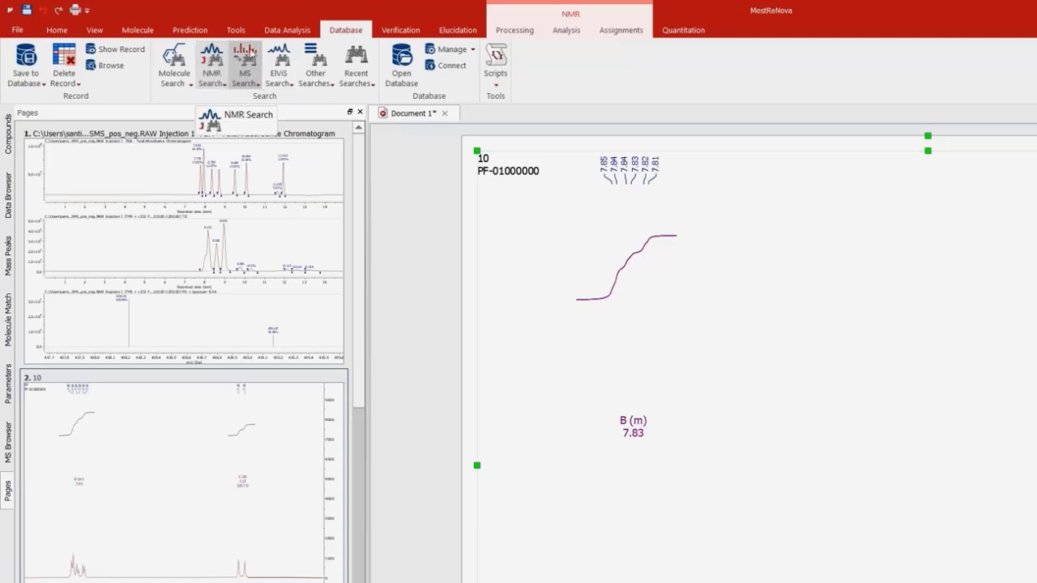
Run a Multiplet Search with compound 10's 13 multiplets, keeping default parameters, finding C13H15FN2O3.
left_click(225, 86)
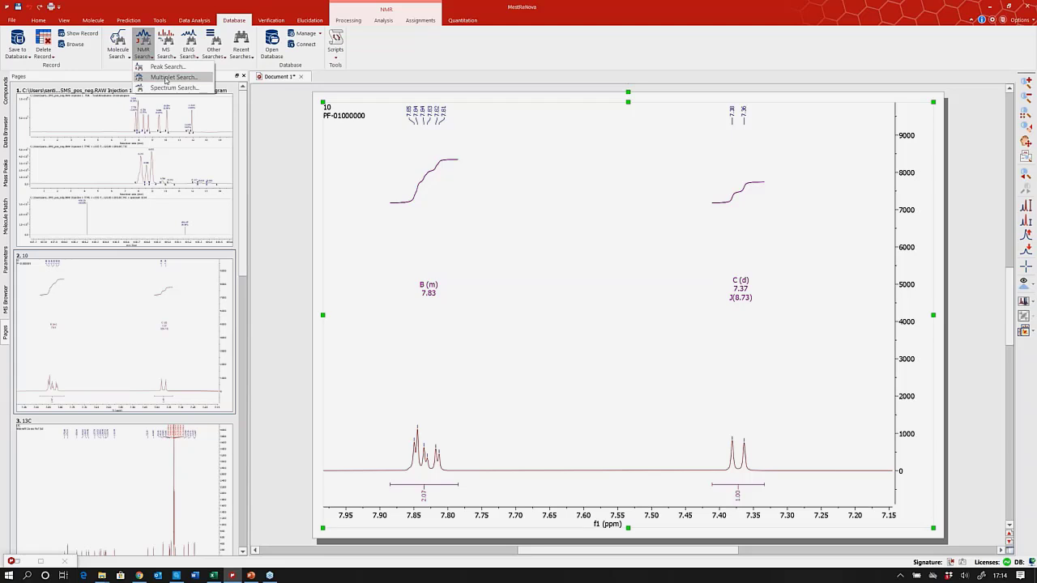
left_click(166, 78)
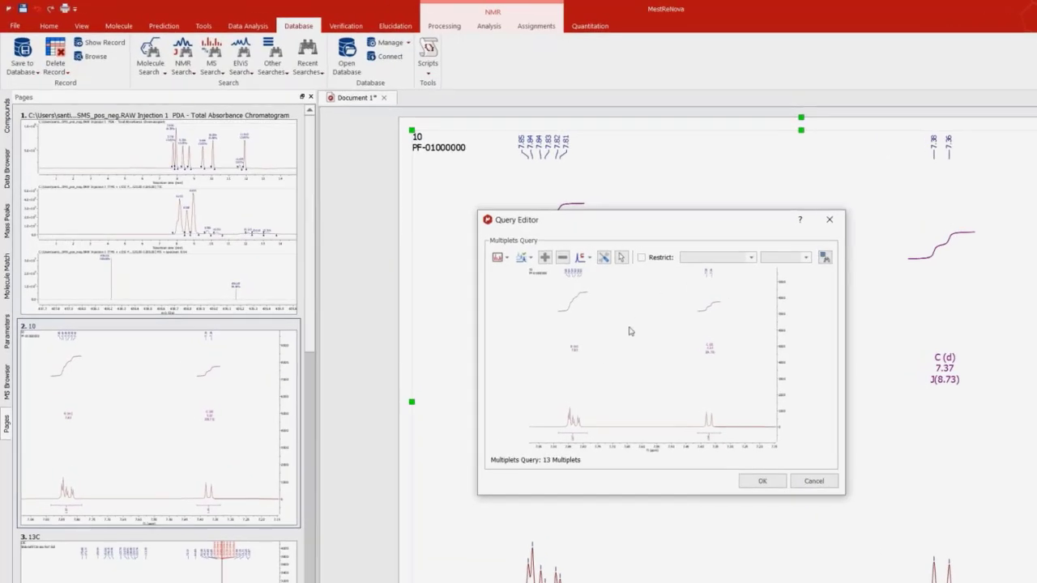
left_click(604, 258)
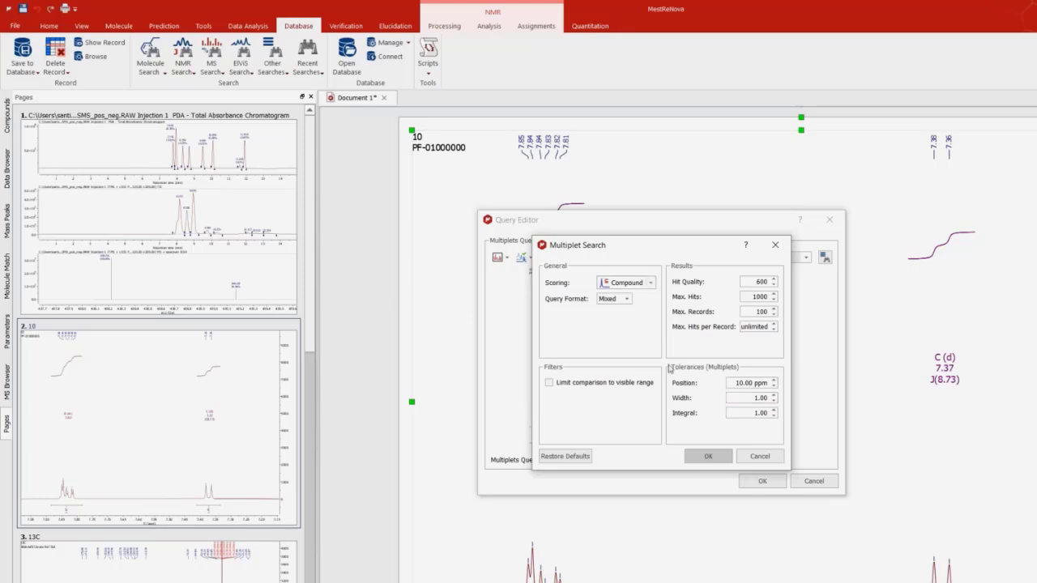
left_click(777, 246)
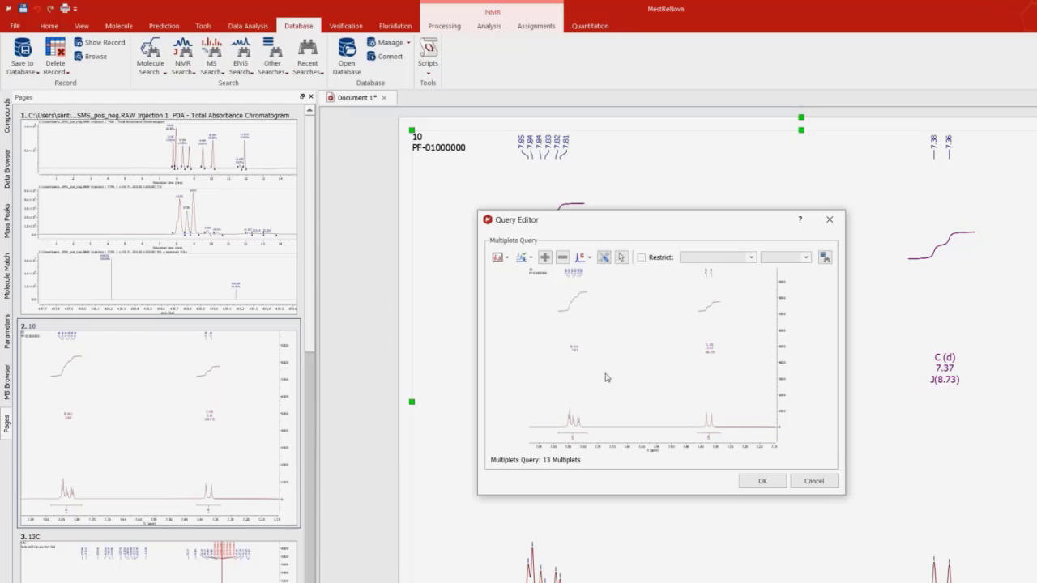
left_click(760, 482)
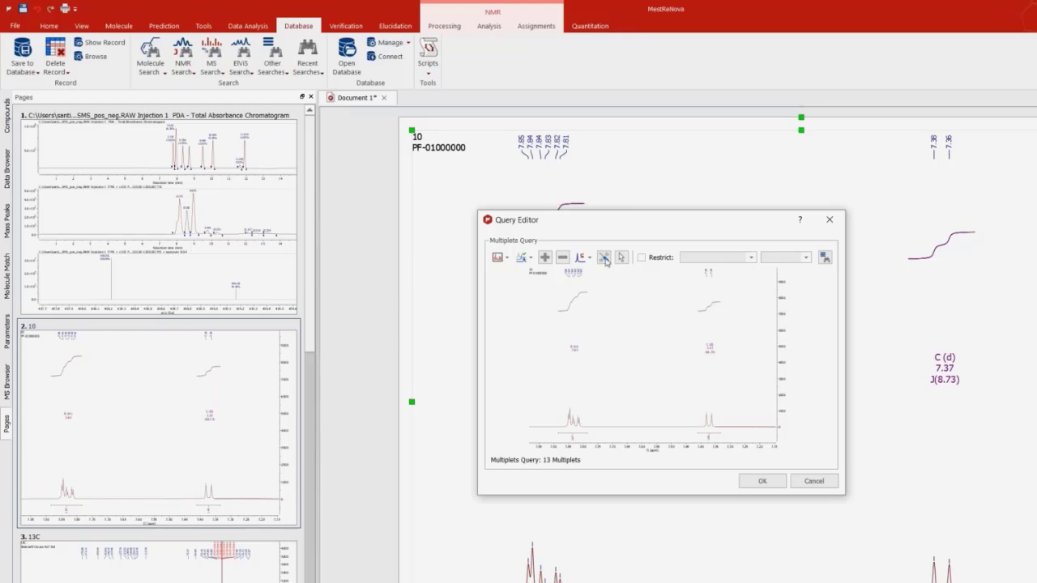
left_click(762, 482)
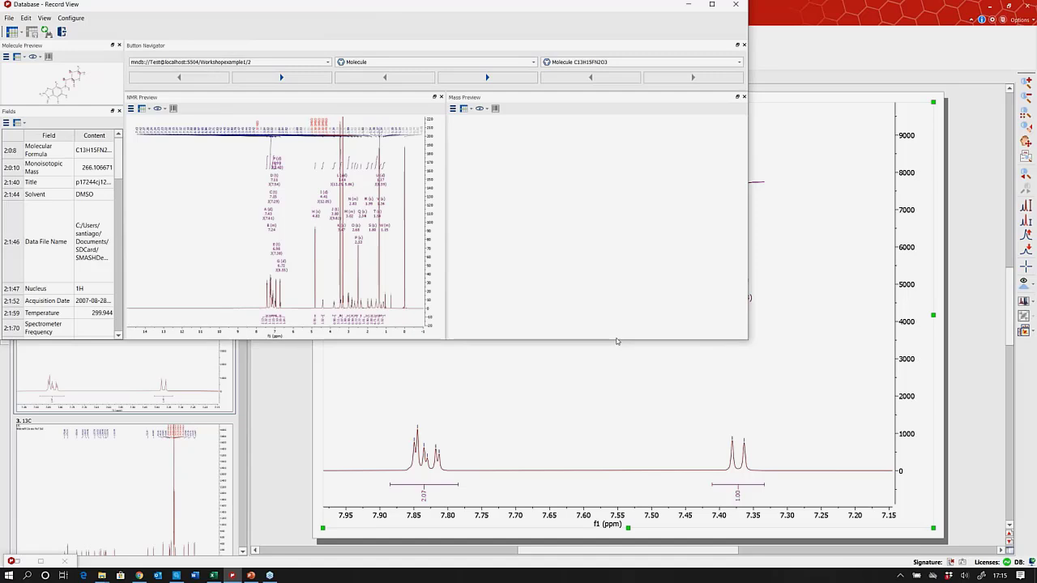
Make the Record View taller and page through the hits to record 6, C22H30N6O4S.
left_click_drag(616, 340, 621, 499)
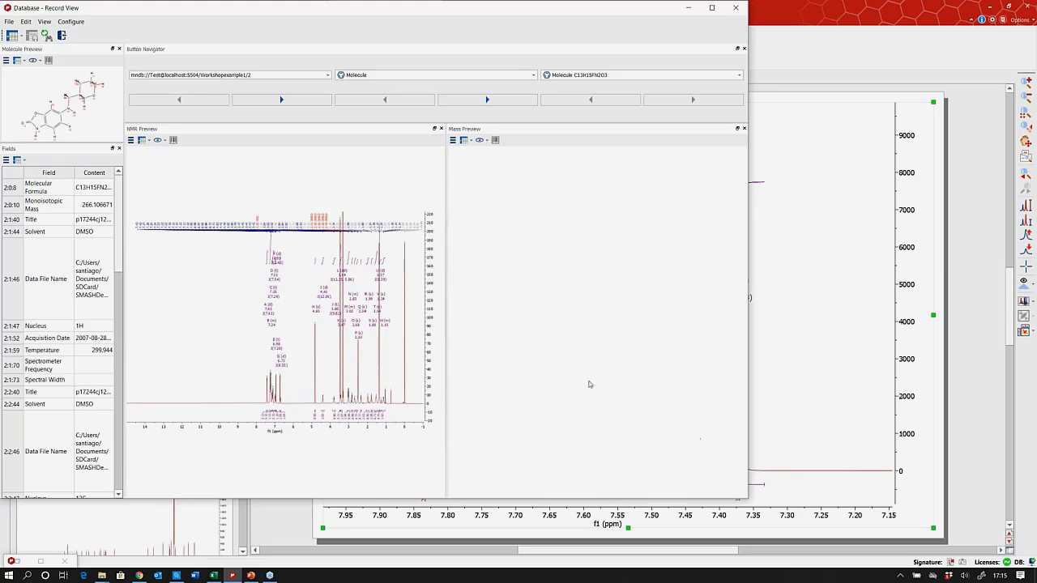
left_click(281, 99)
left_click(287, 102)
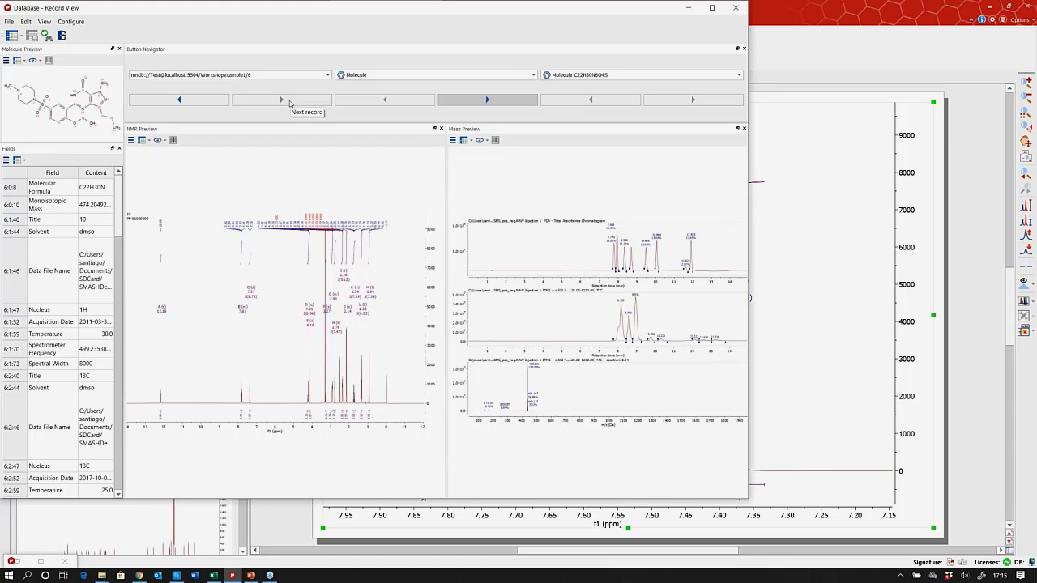
left_click(183, 102)
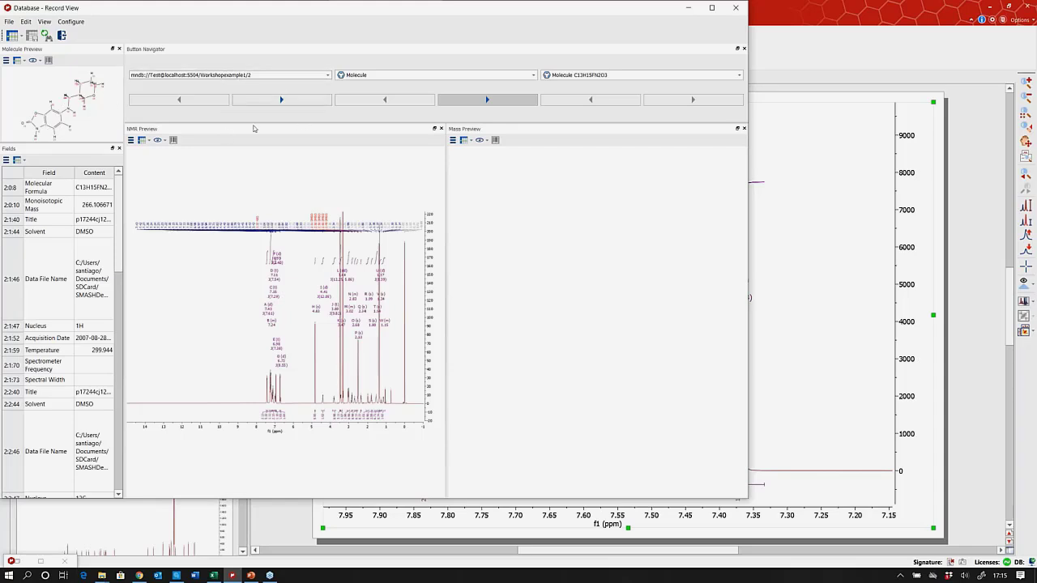
left_click(290, 101)
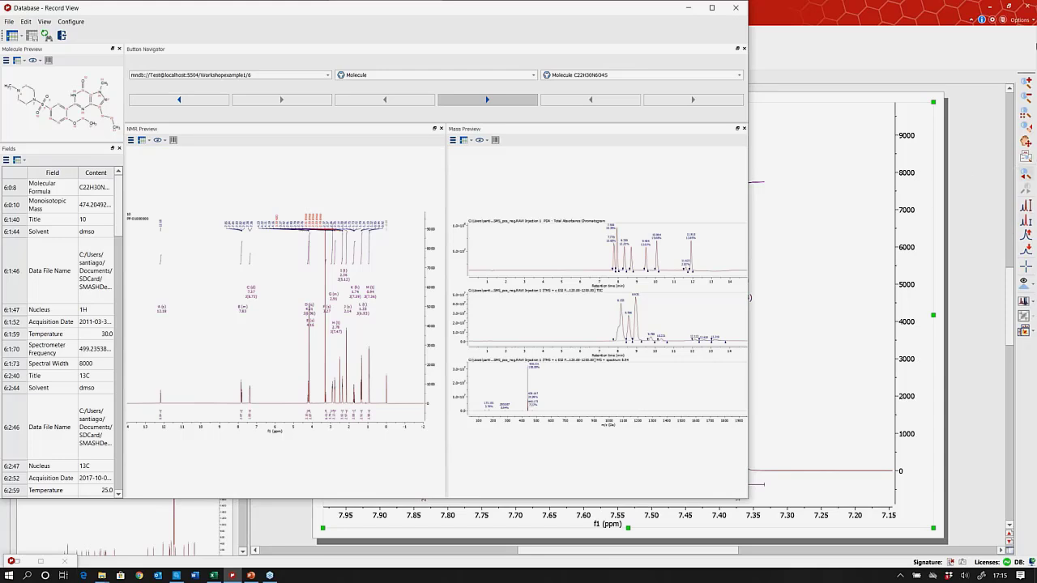
Close the Record View and display compound 14's HSQC spectrum on page 4.
left_click(737, 7)
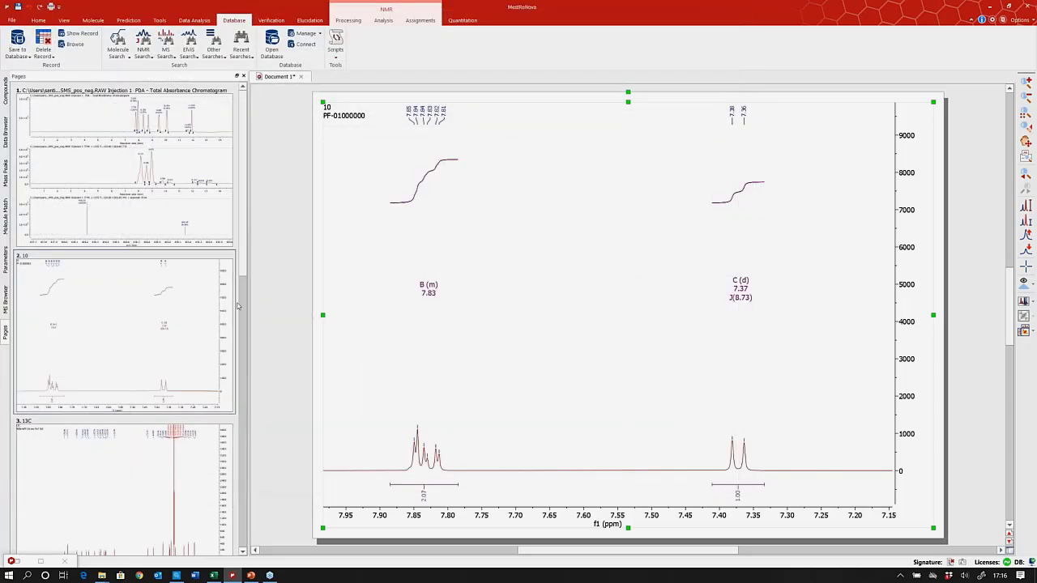
scroll(103, 211, "down", 8)
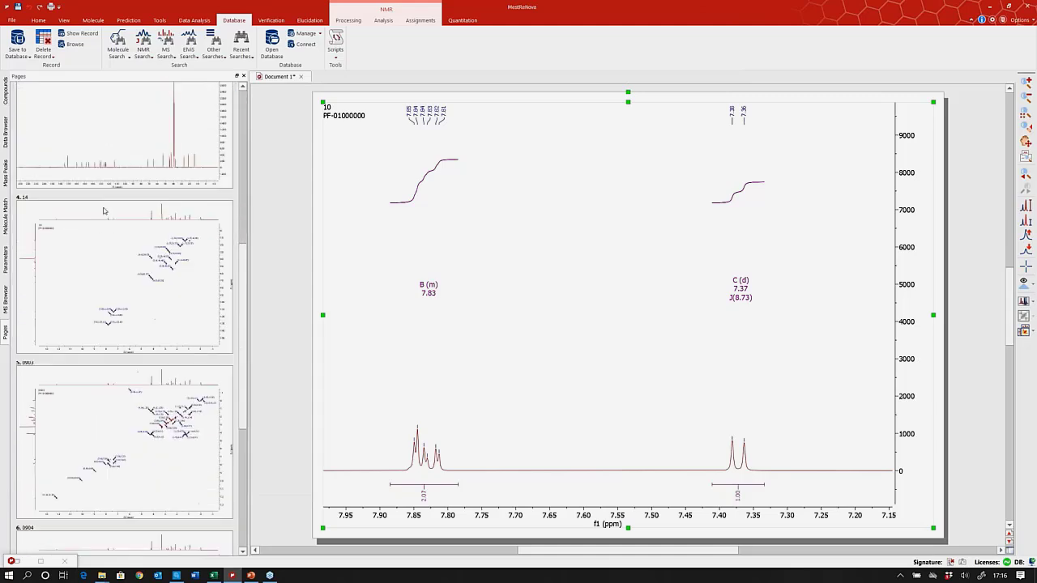
scroll(102, 211, "down", 3)
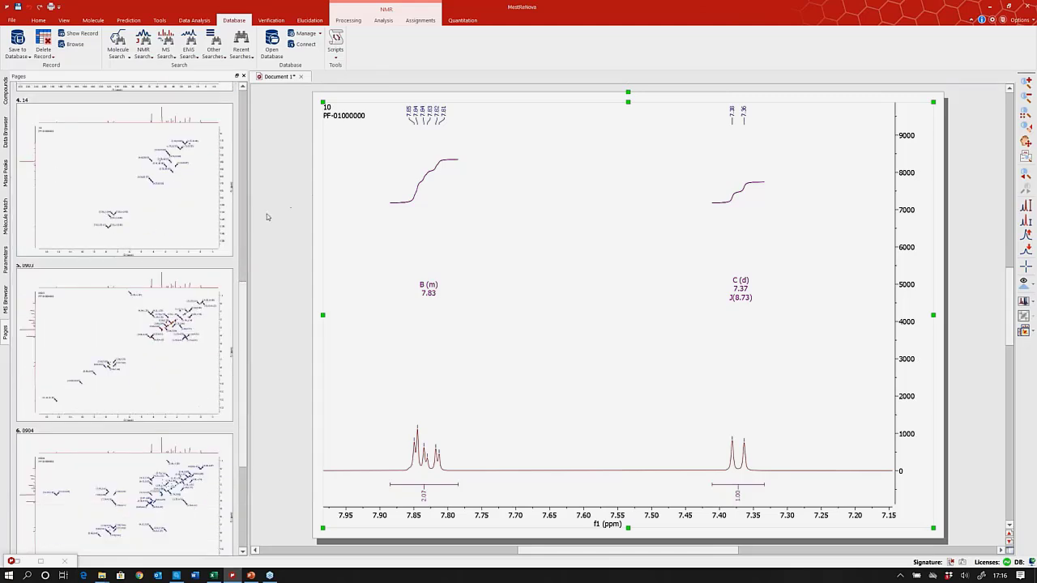
left_click(171, 209)
left_click(171, 209)
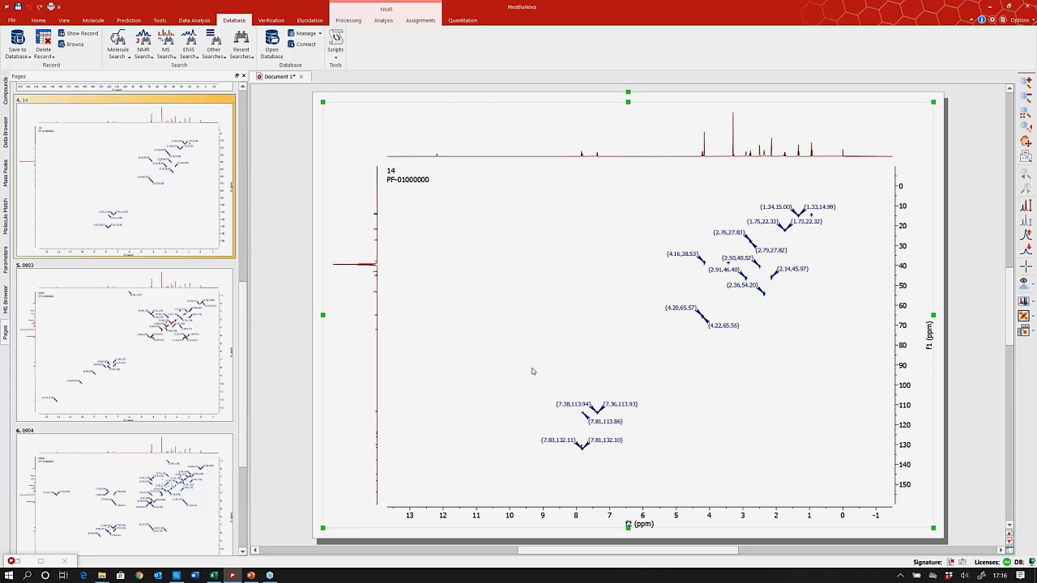
key("c")
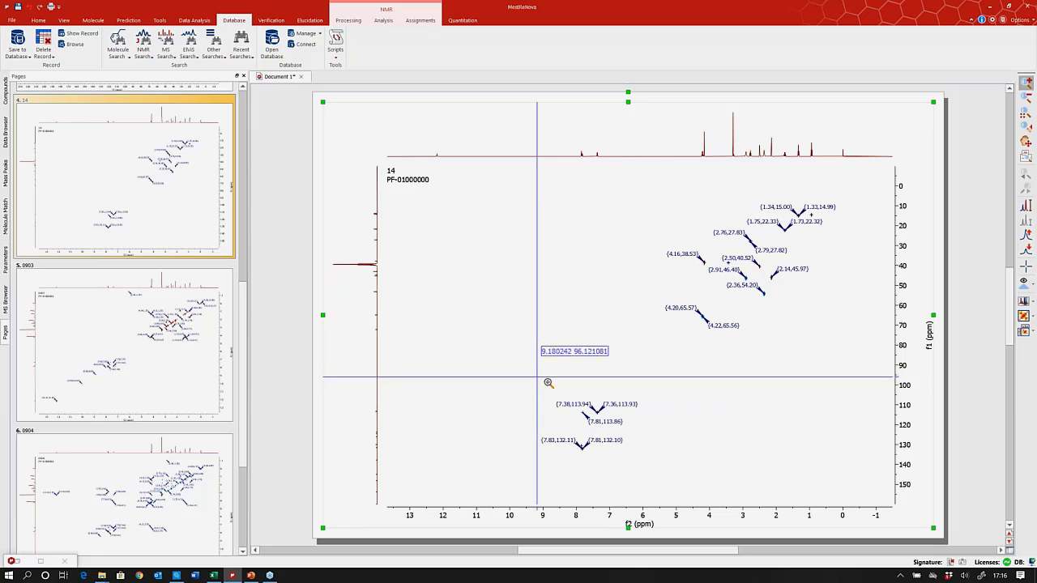
Zoom the HSQC onto the aromatic cross-peaks near 113.9 and 130.6–132.1 ppm.
left_click_drag(537, 377, 660, 477)
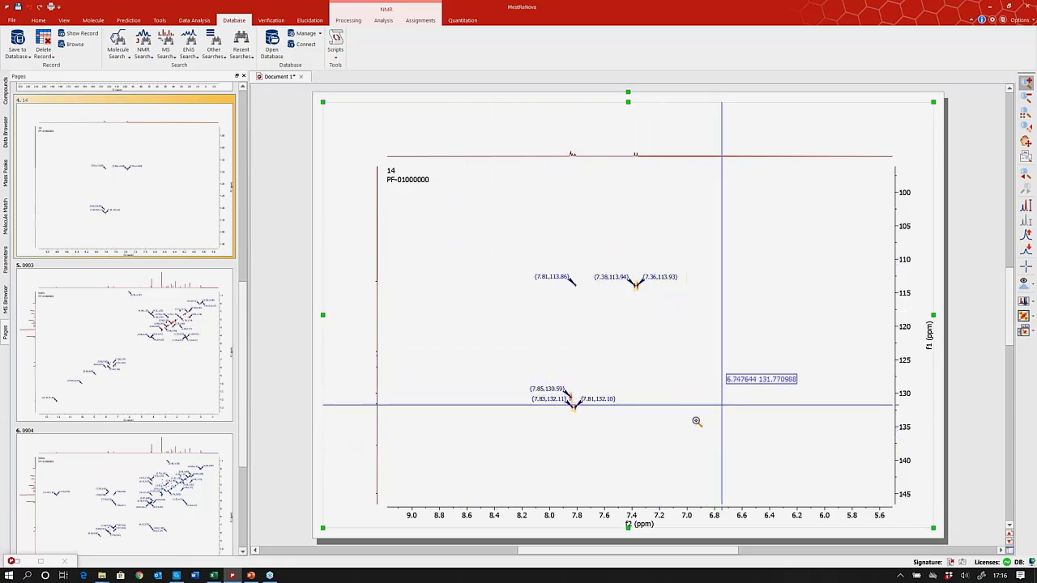
left_click(152, 60)
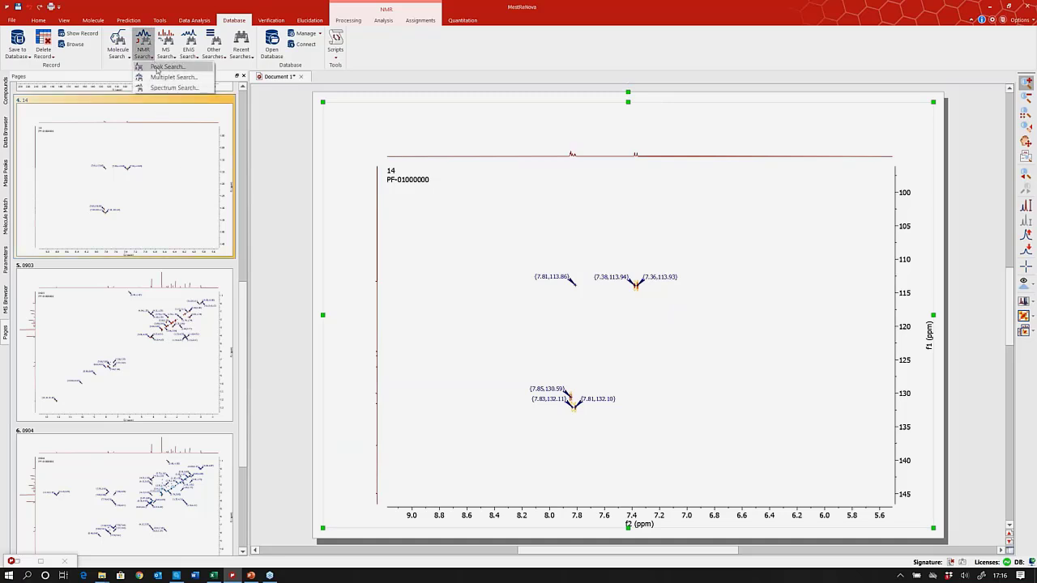
Run the 24-peak HSQC 2D peaks query and view matching record 6, C22H30N6O4S.
left_click(158, 68)
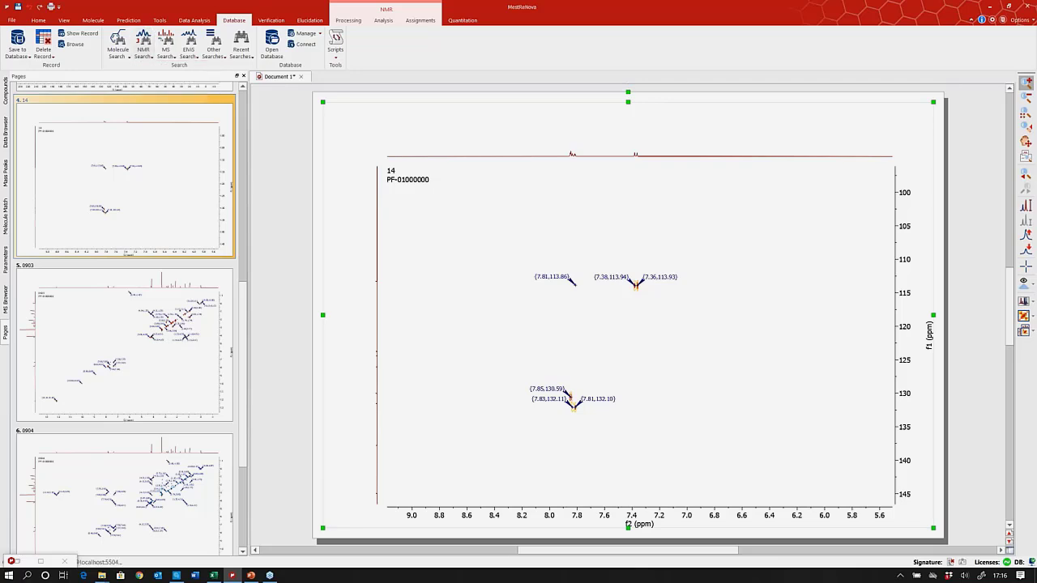
left_click(436, 324)
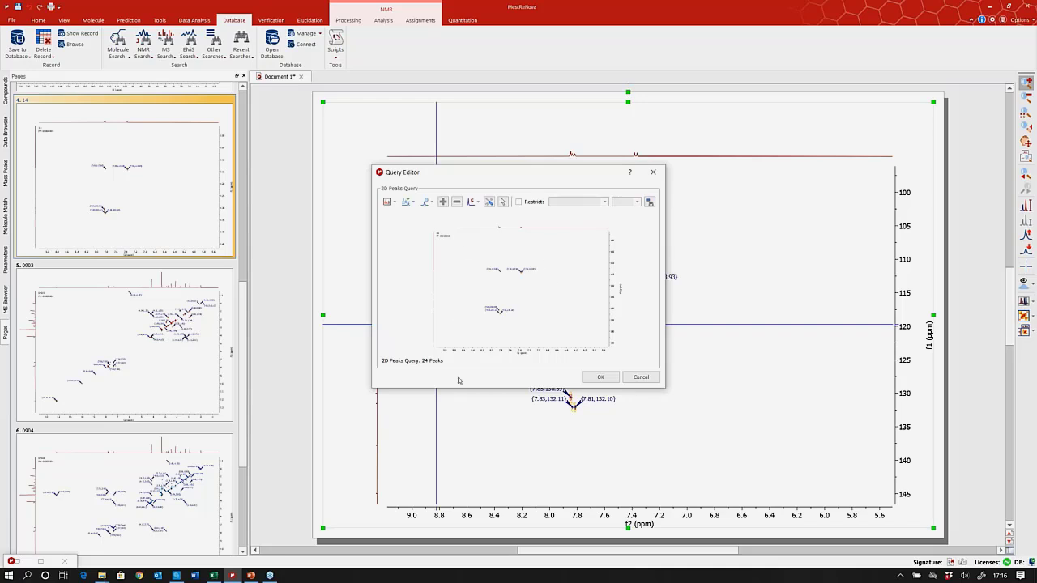
left_click(597, 378)
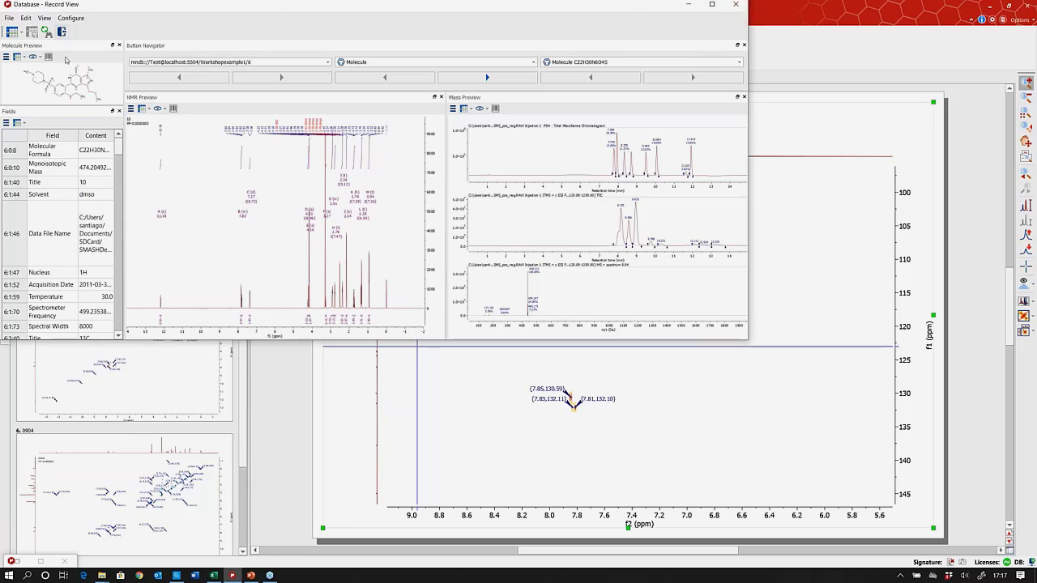
Close the Record View and bring up the Database Other Searches list.
left_click(745, 6)
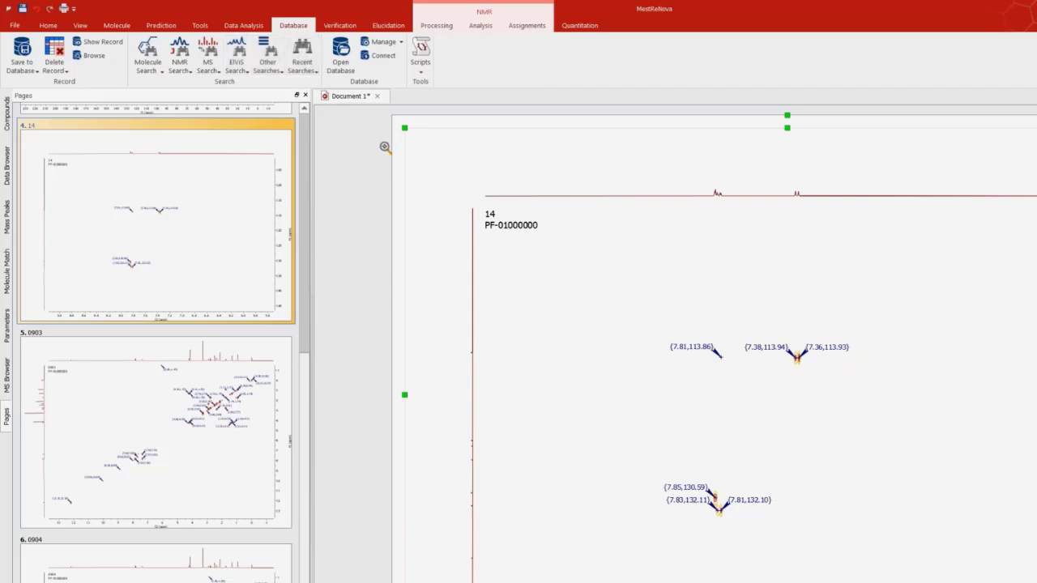
left_click(283, 73)
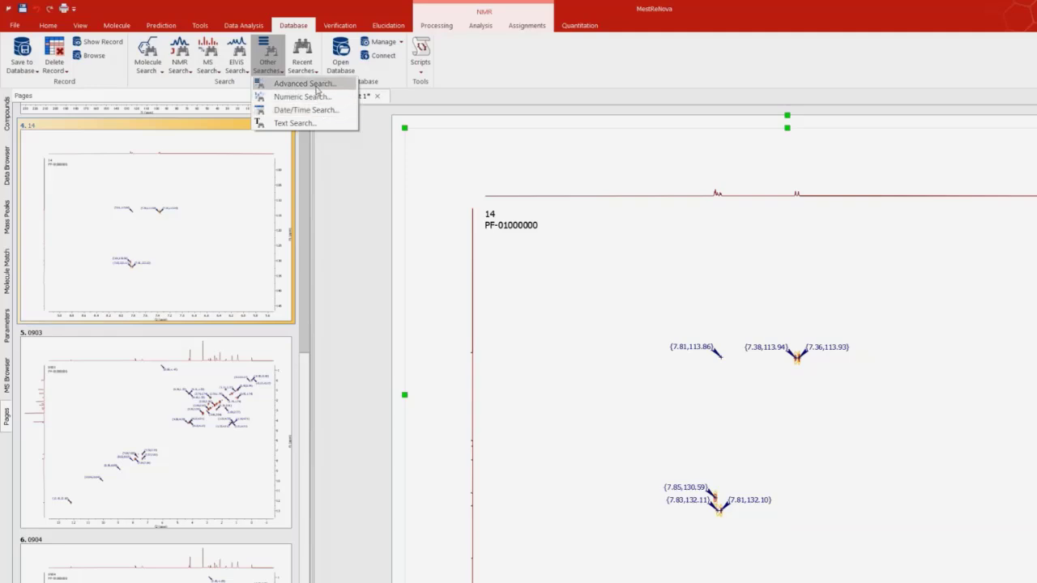
Open Advanced Search, enlarge the Query Editor, and review the mass, 1H compound and multiplets queries.
left_click(316, 89)
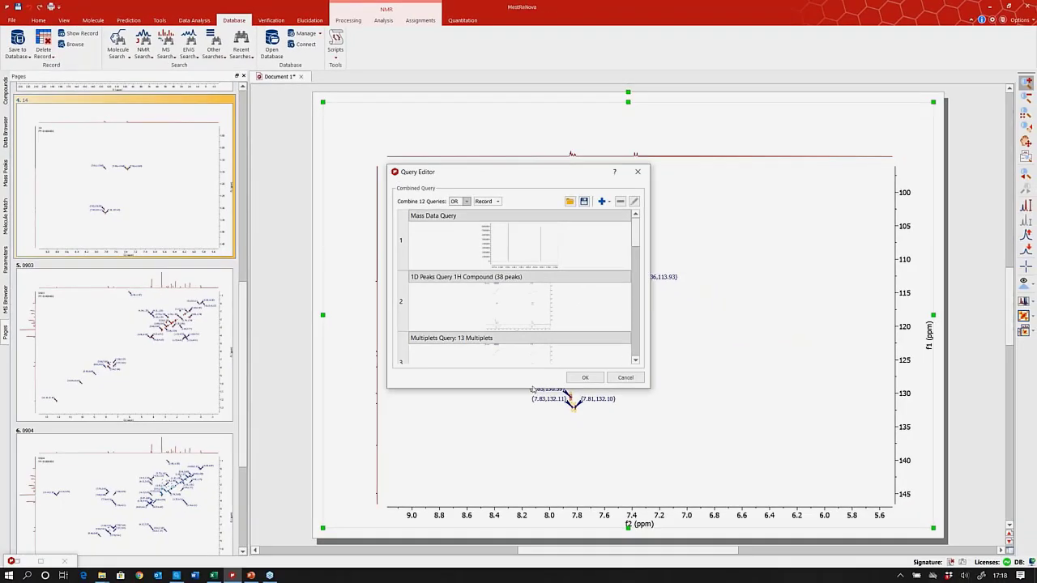
left_click_drag(532, 388, 551, 524)
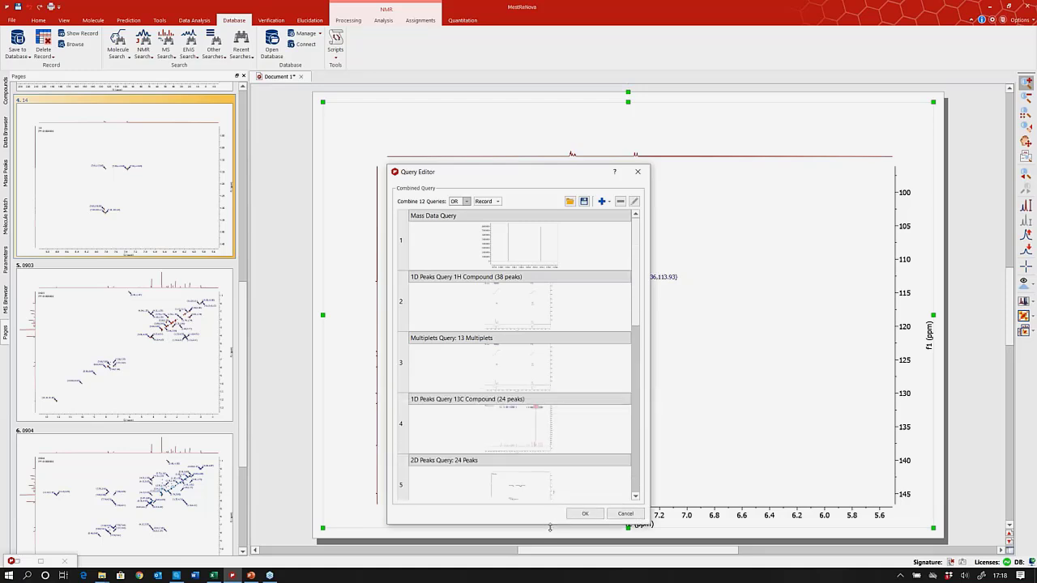
left_click(530, 245)
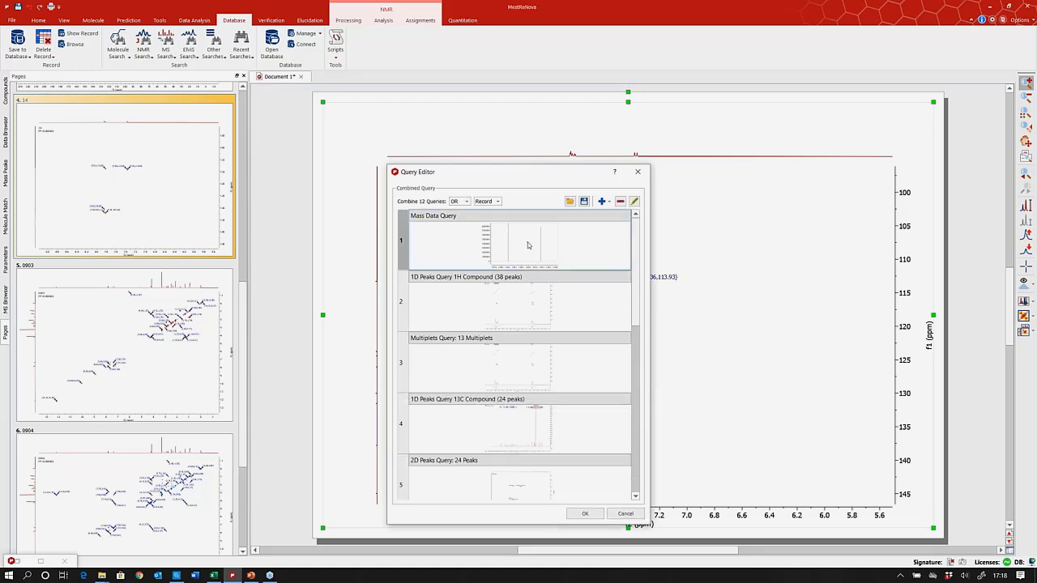
left_click(531, 303)
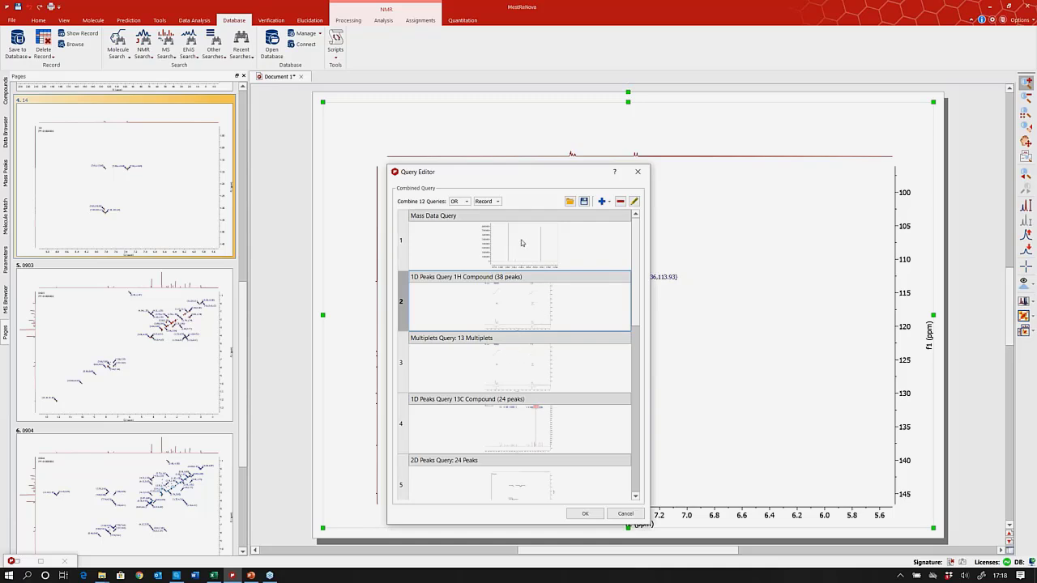
left_click(522, 243)
left_click(536, 317)
left_click(531, 365)
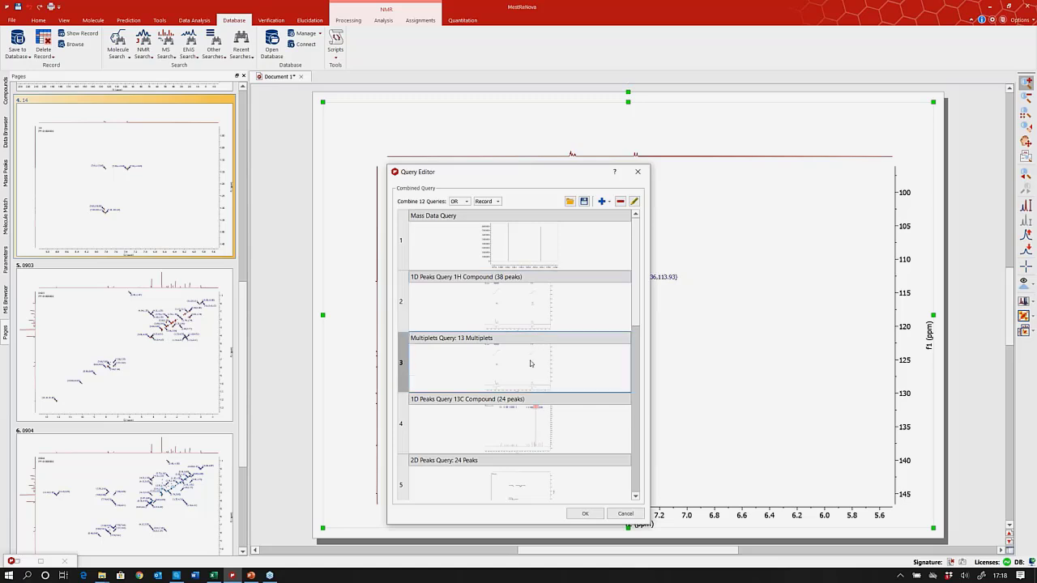
left_click(520, 305)
left_click(532, 366)
Review the 13C compound and 24-peak 2D queries, keeping the combination set to OR.
scroll(535, 349, "down", 5)
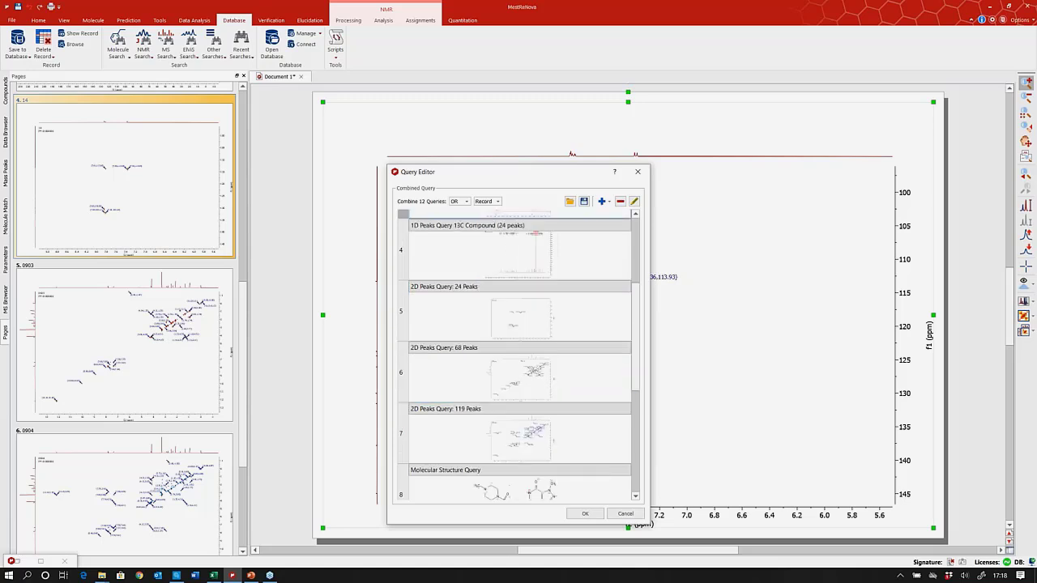
scroll(512, 323, "up", 5)
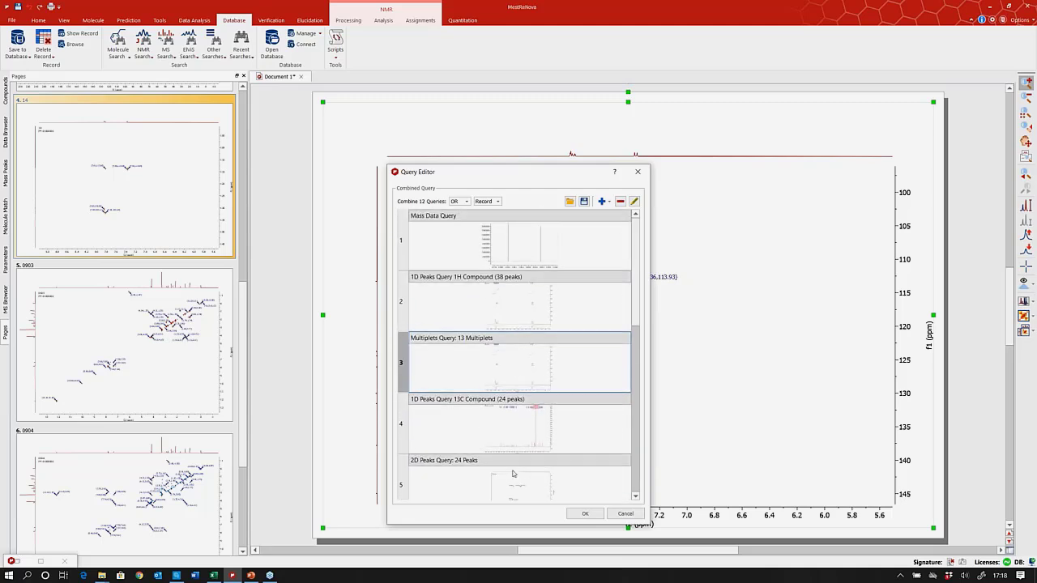
left_click(522, 445)
left_click(532, 487)
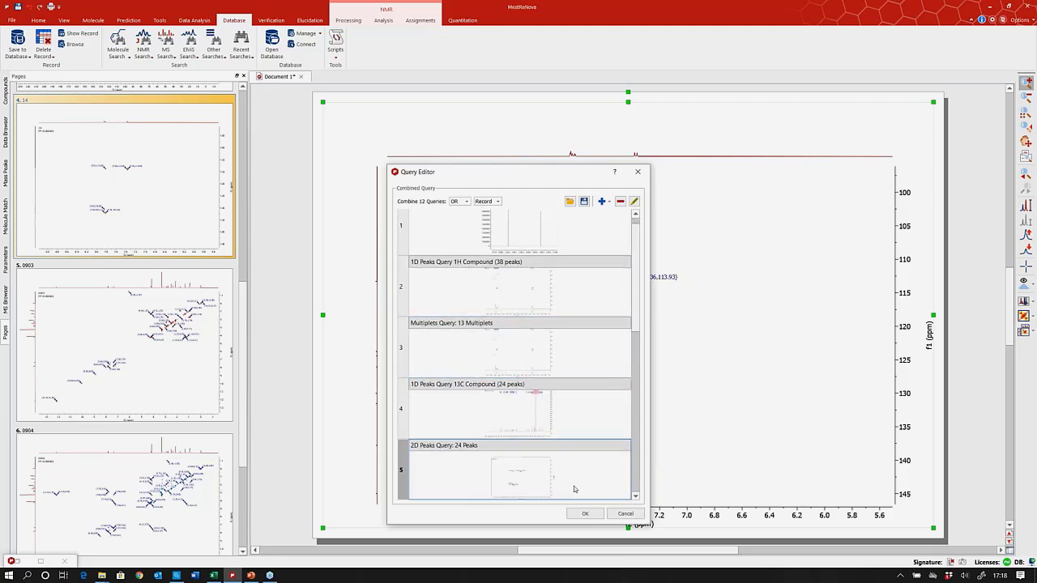
left_click(466, 201)
left_click(554, 300)
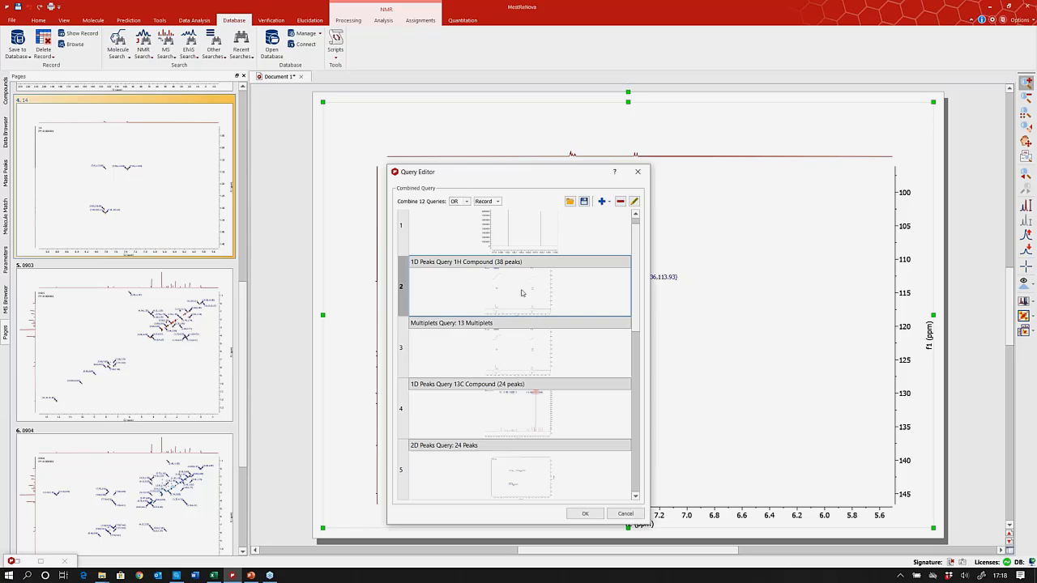
Remove the 1H compound peaks query and the 68-peak 2D peaks query.
left_click(622, 203)
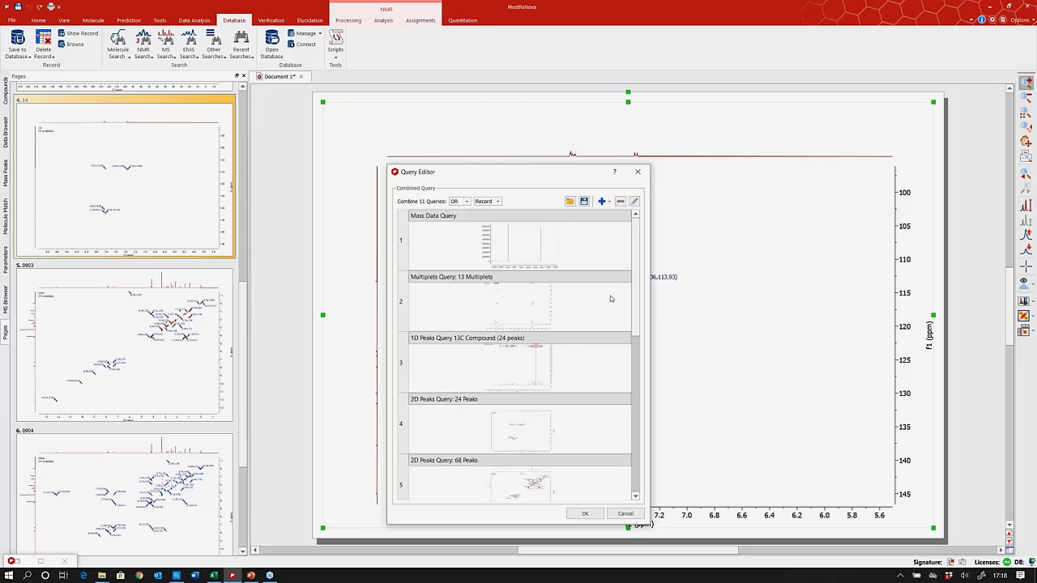
left_click(532, 486)
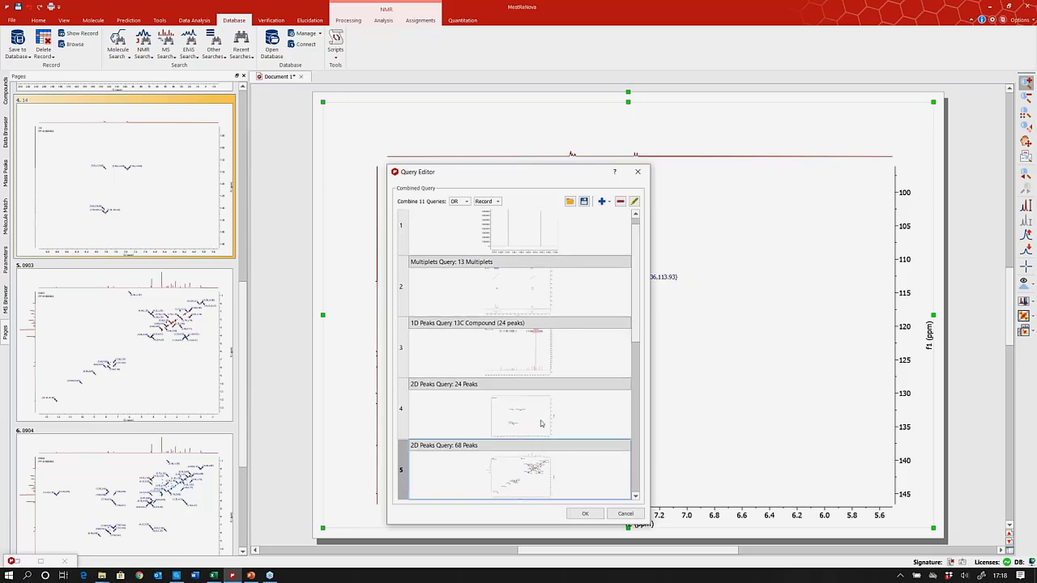
left_click(620, 201)
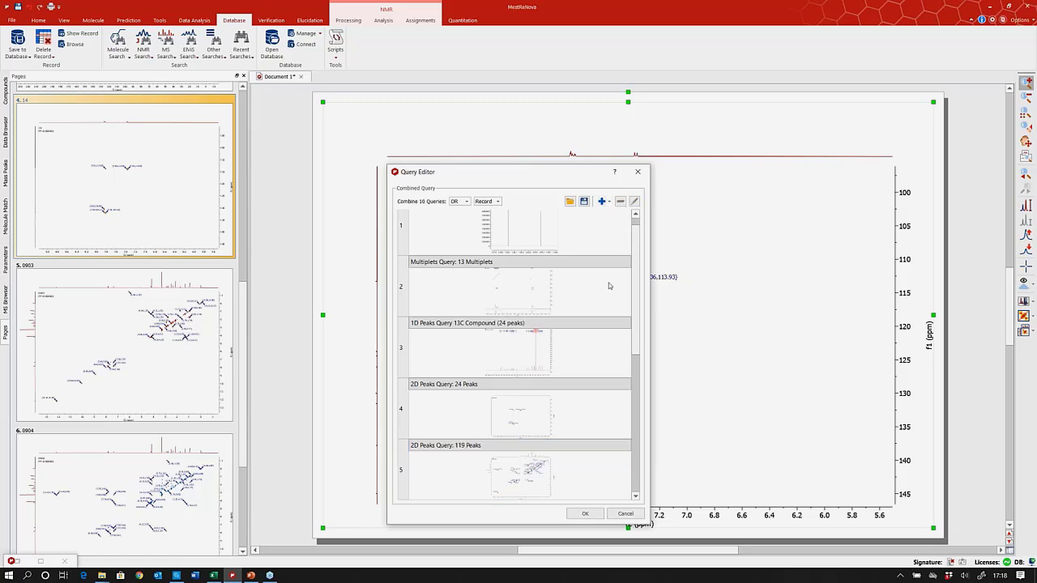
Check the list of addable query types without adding one, then close the Query Editor.
left_click(611, 202)
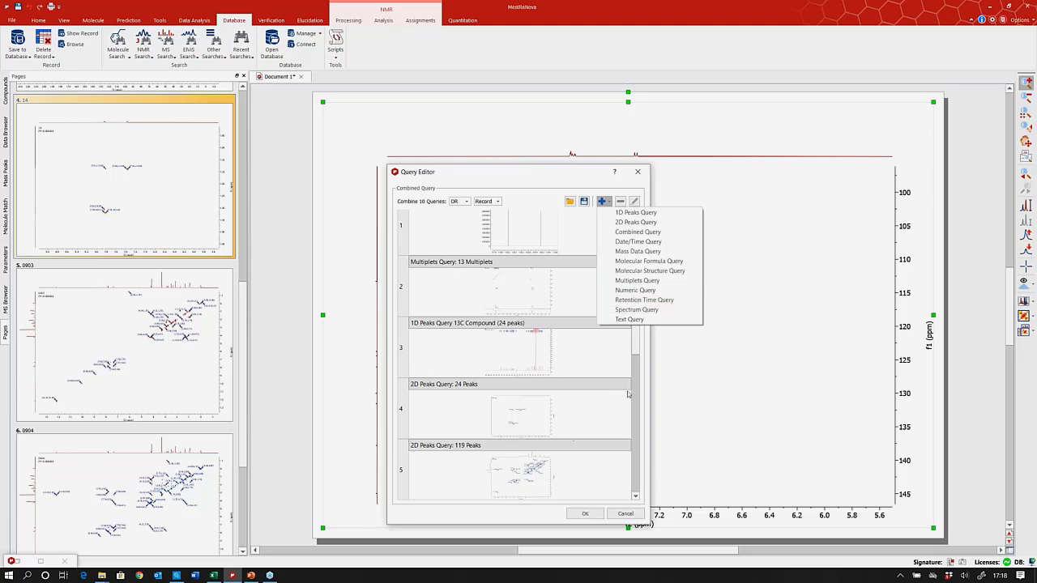
left_click(539, 172)
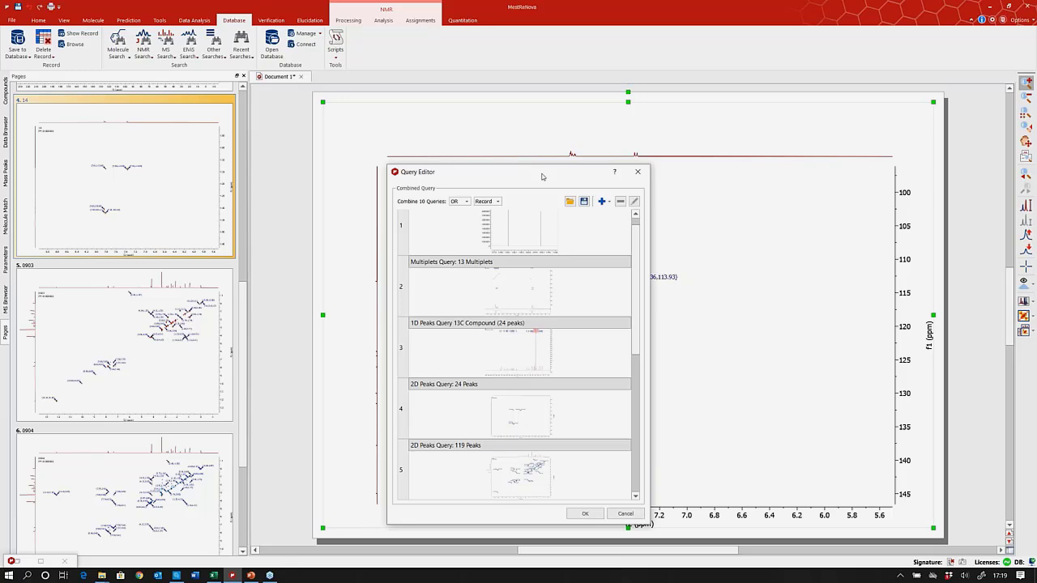
left_click(644, 174)
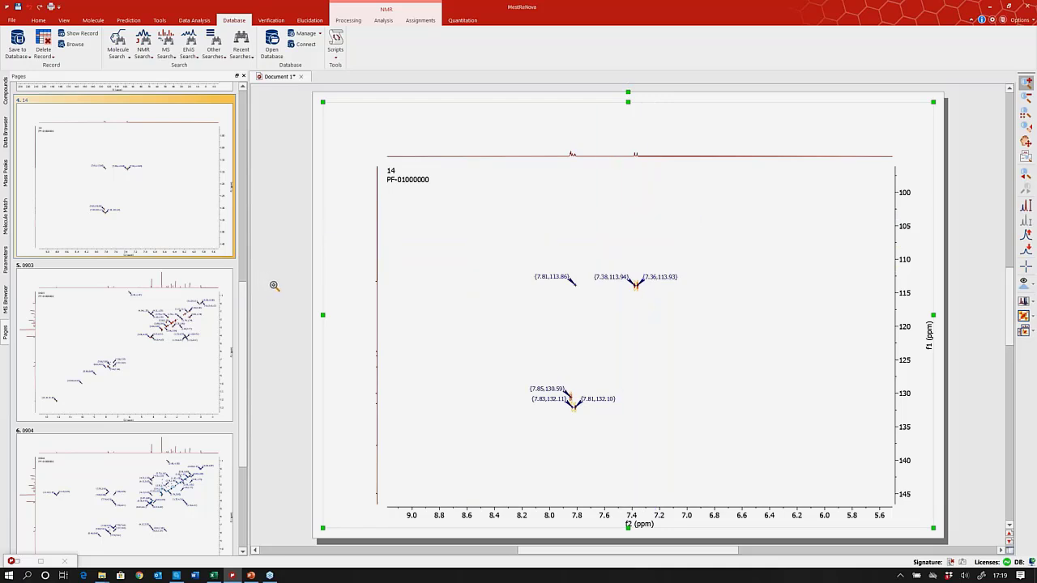
Create a new blank Document 2, cancel zoom mode, and show the Molecule drawing tools.
left_click(13, 20)
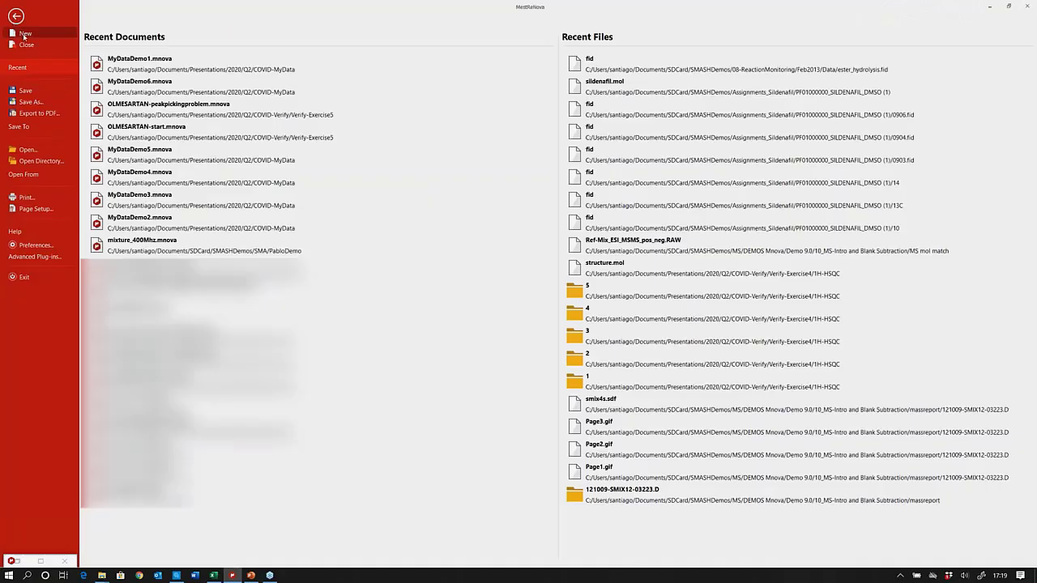
left_click(24, 34)
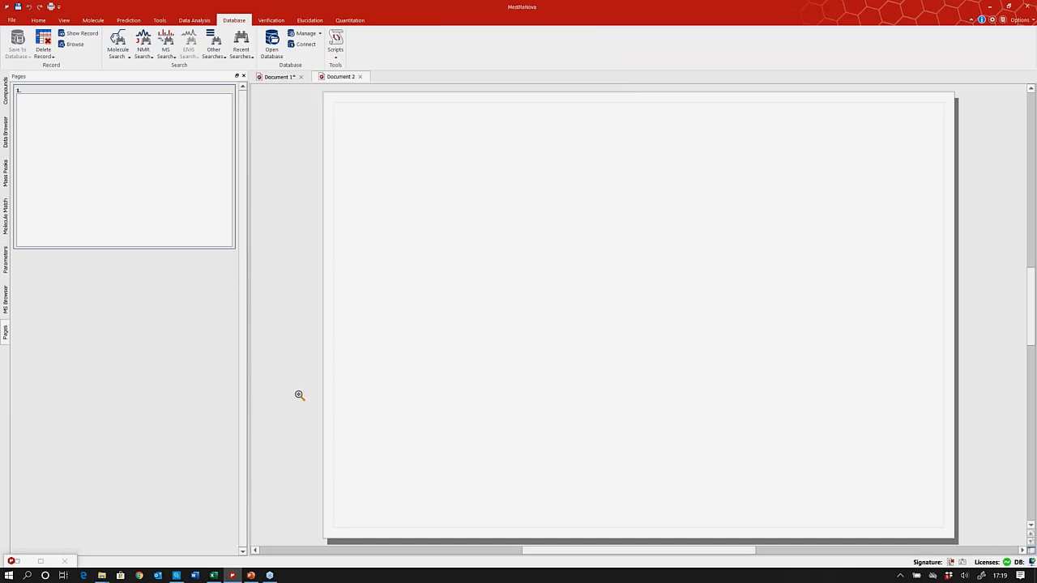
key("Escape")
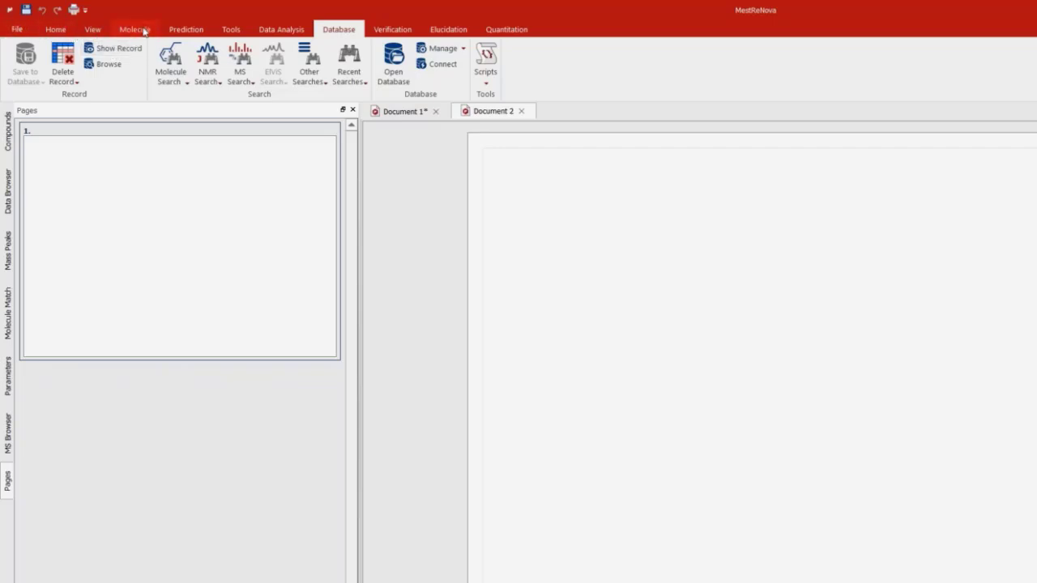
left_click(144, 30)
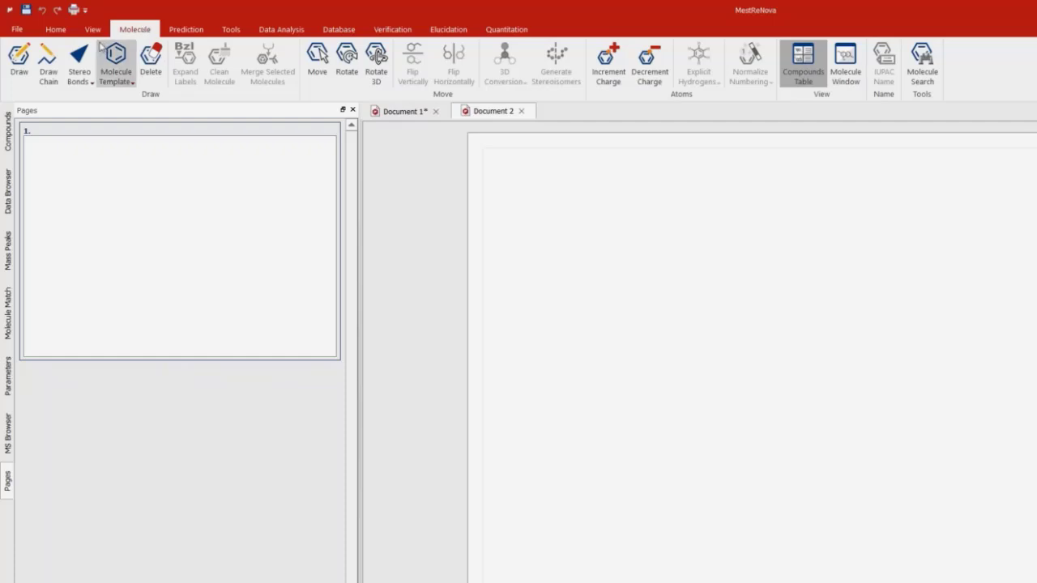
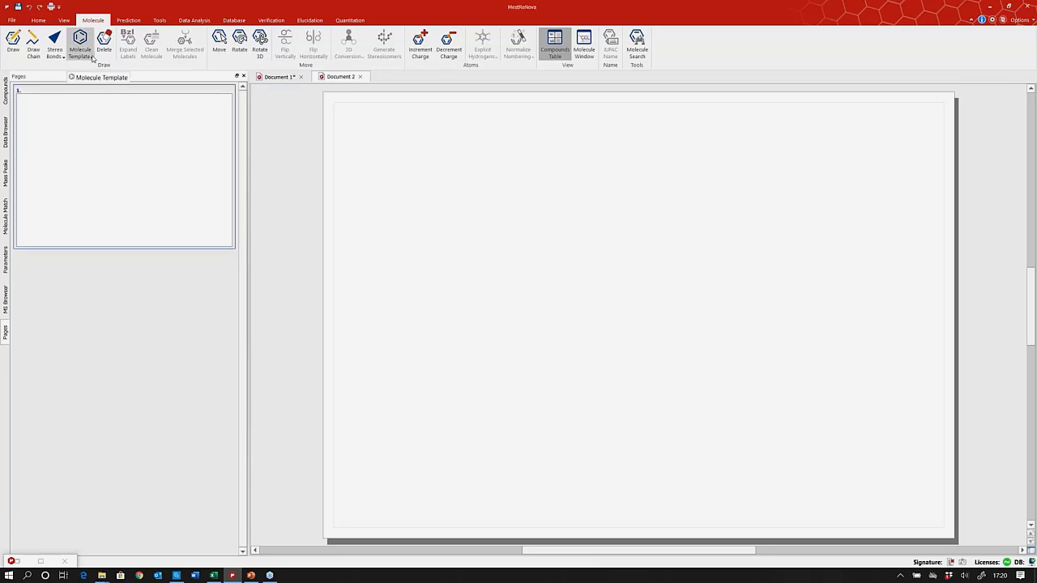
Place a benzene ring from the ring templates on Document 2.
left_click(93, 58)
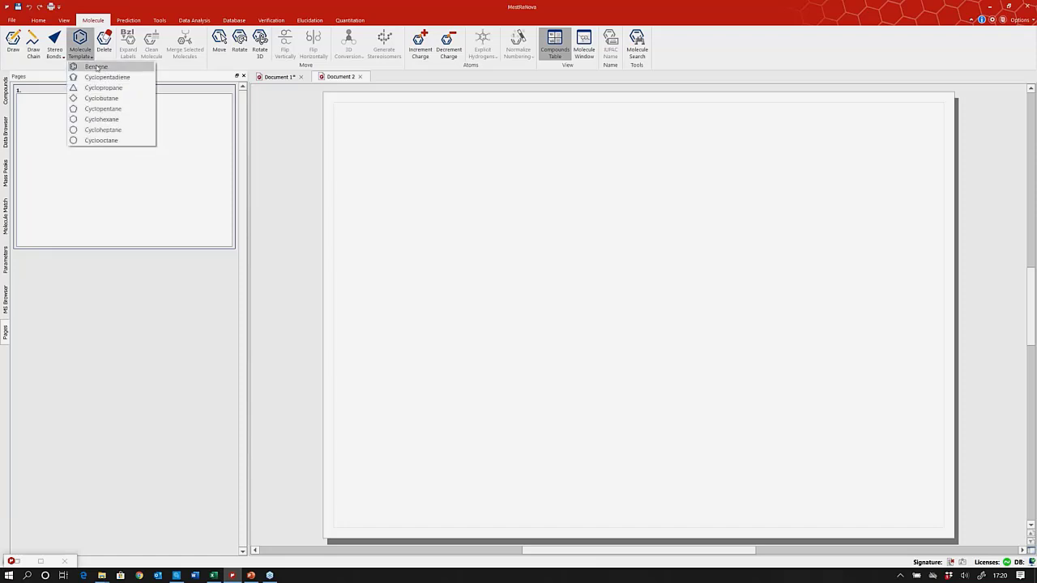
left_click(97, 67)
left_click(538, 279)
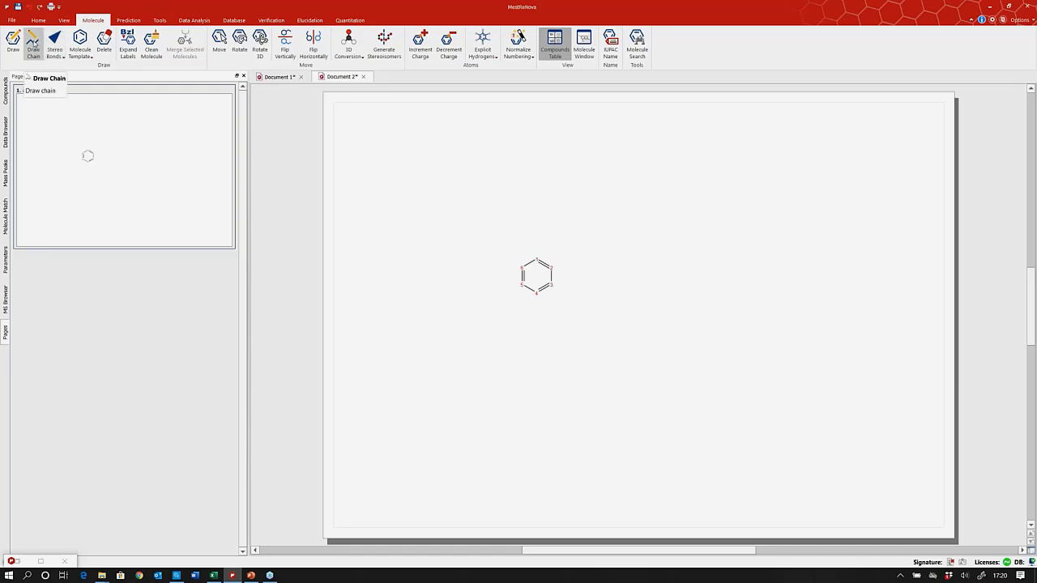
Draw a three-carbon chain off the ring's lower-right atom, then select the molecule.
left_click(33, 46)
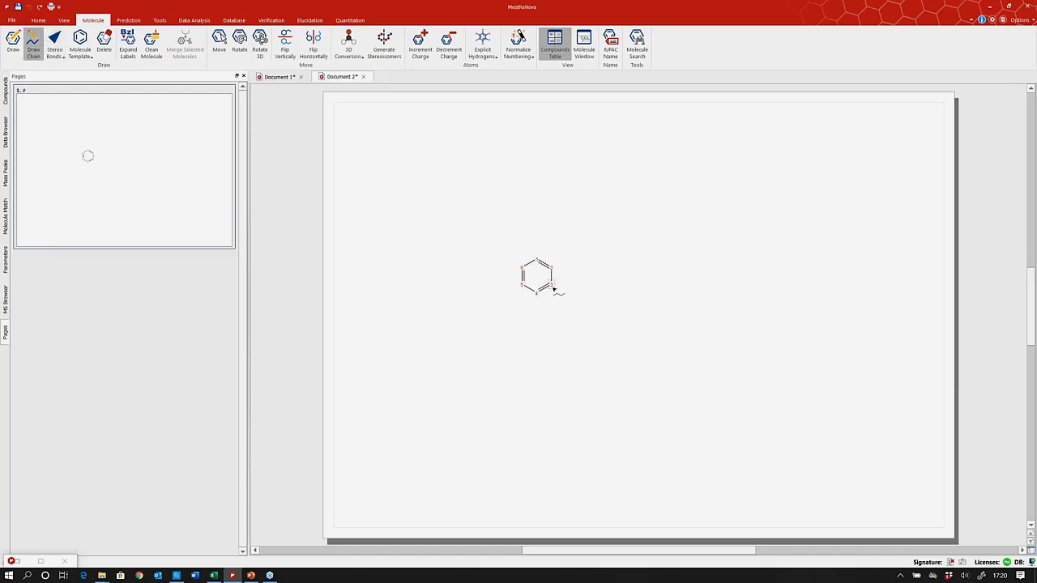
left_click_drag(553, 288, 609, 303)
key("Escape")
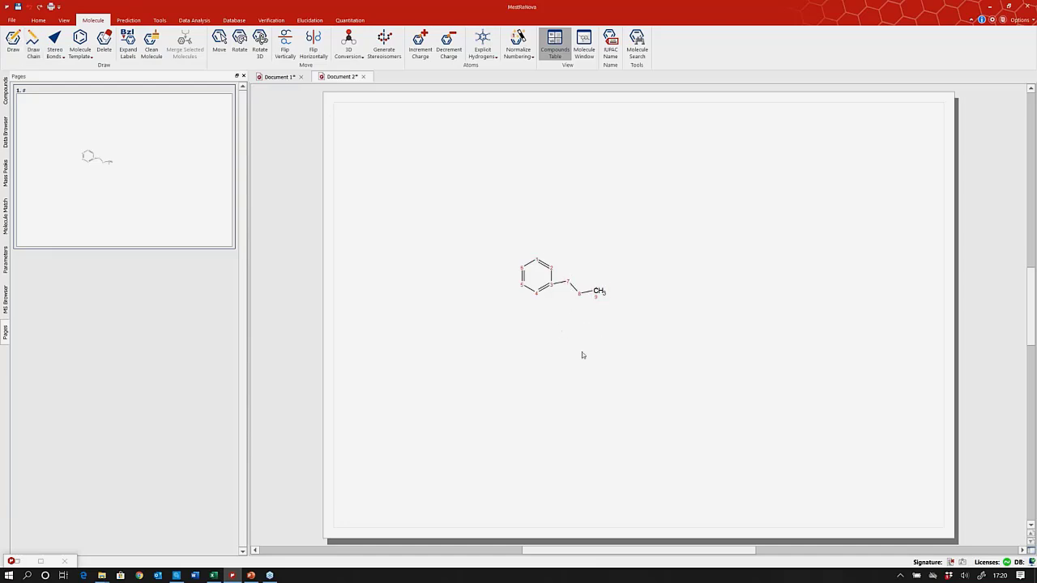
left_click(571, 284)
left_click(571, 284)
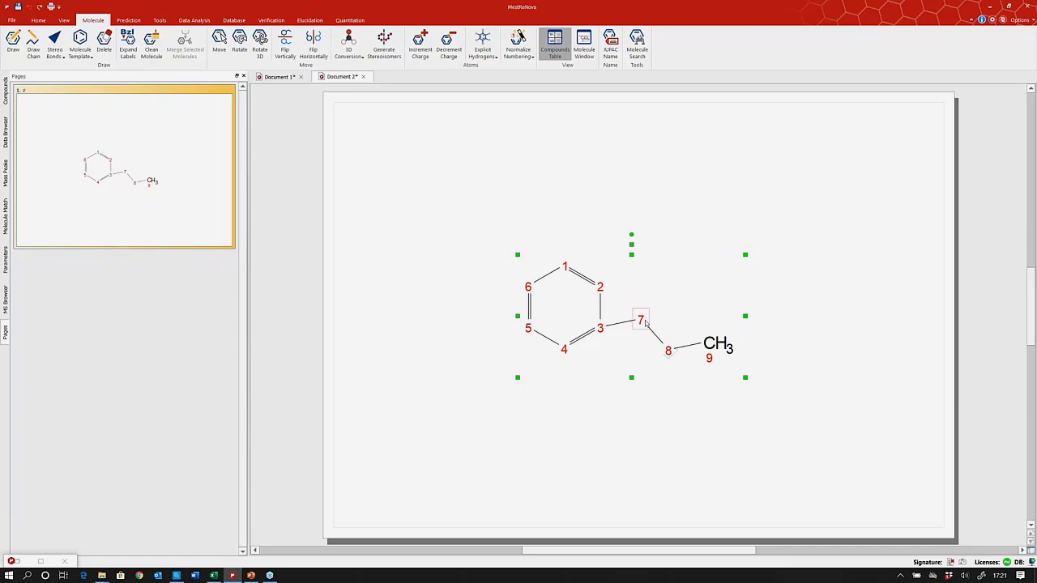
Undo an accidental double bond on the 7–8 bond.
left_click(654, 335)
key("ctrl+z")
left_click(626, 323)
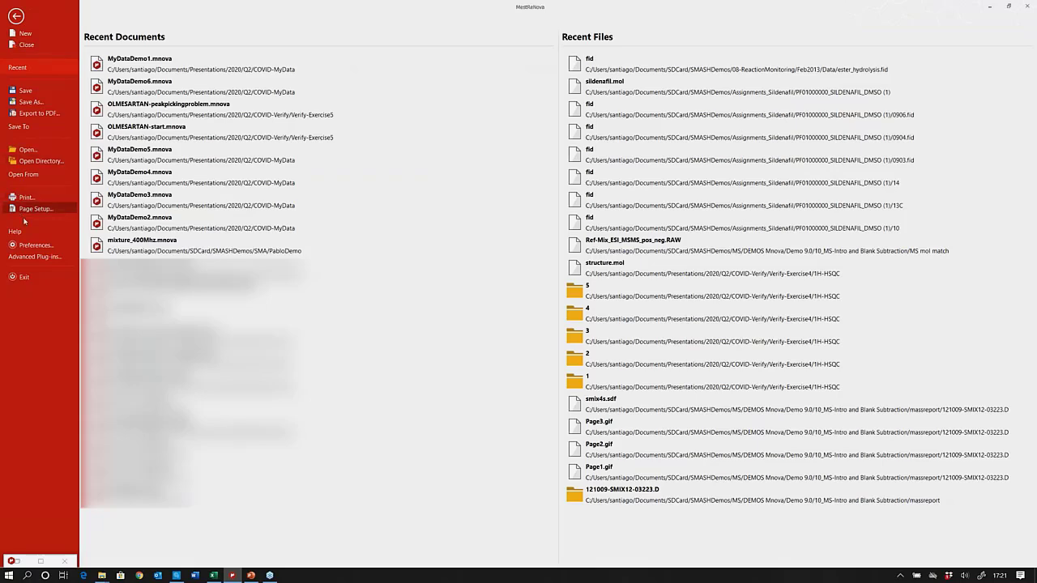
Turn on Keyboard Editing Always Available in the Molecule preferences.
left_click(37, 246)
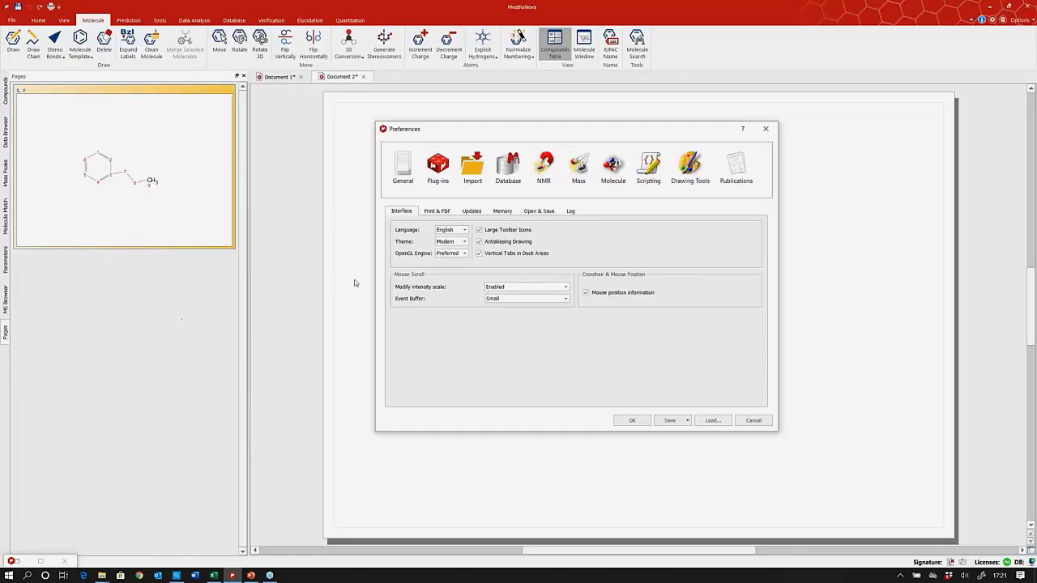
left_click(613, 169)
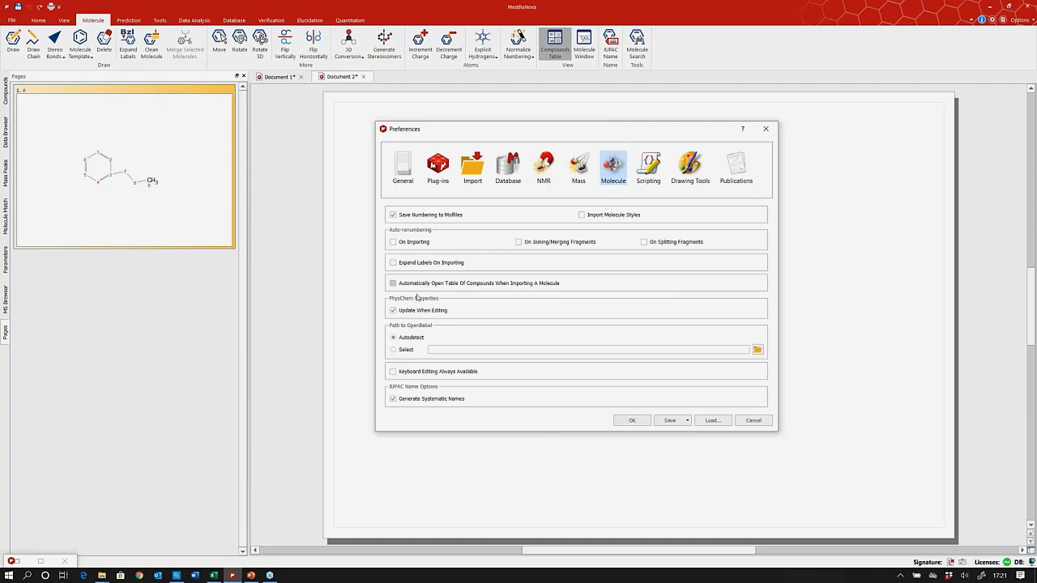
left_click(394, 372)
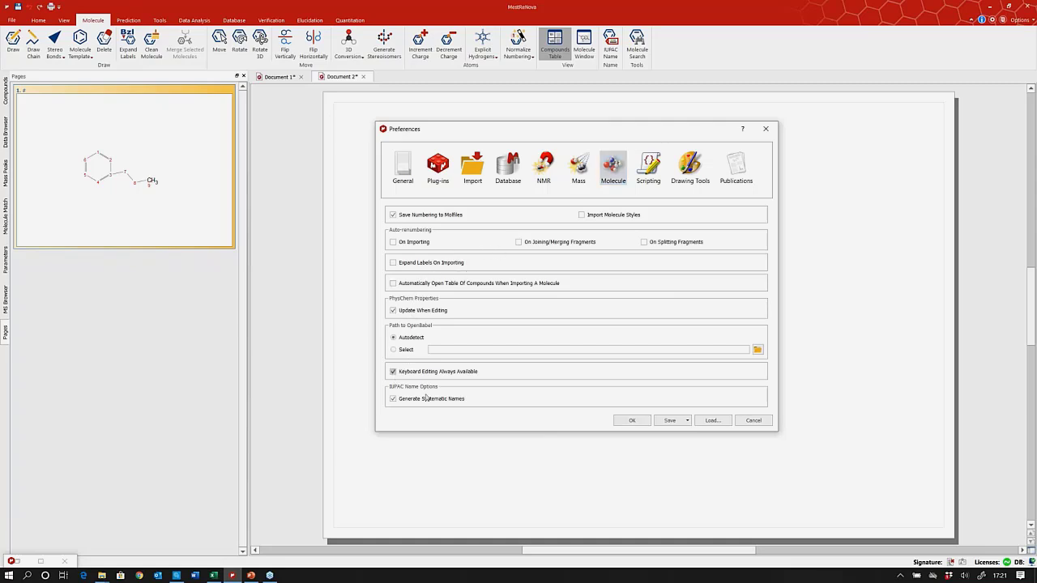
left_click(632, 421)
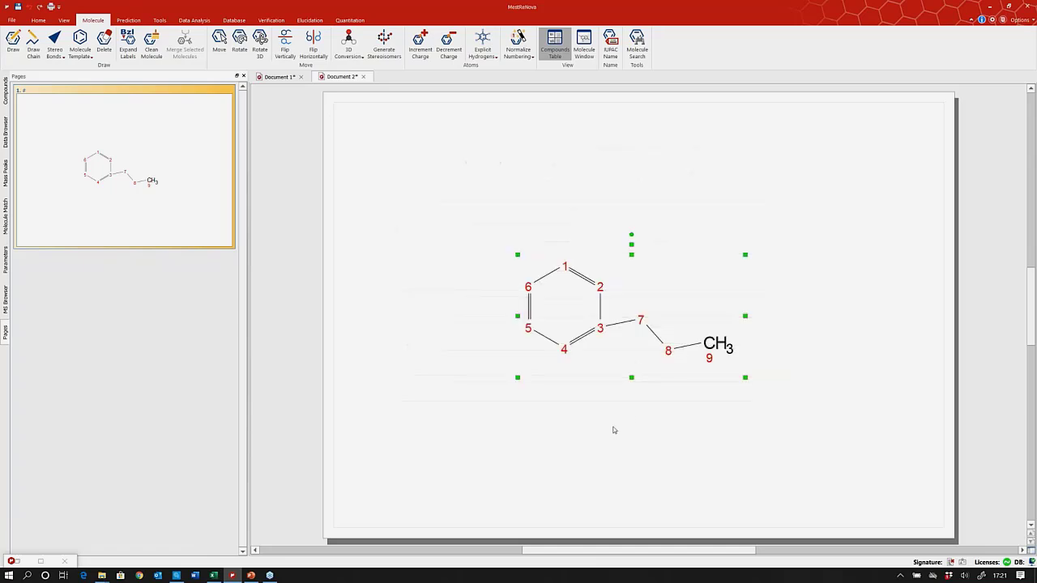
Change atom 7 to oxygen to make ethoxybenzene, then bring up the Database ribbon.
key("o")
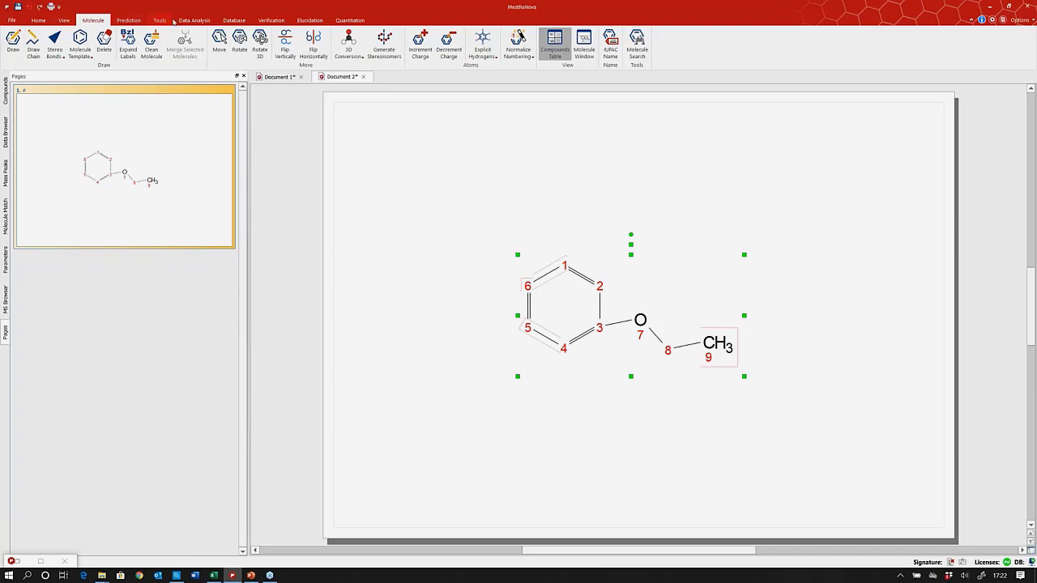
left_click(236, 22)
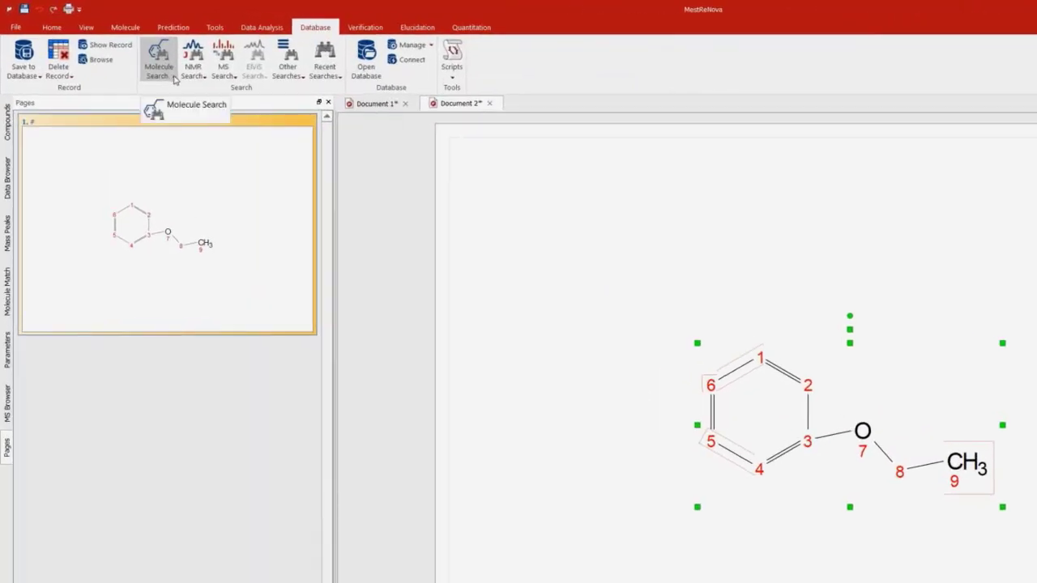
Run a Substructure Search with the drawn ethoxybenzene as the query.
left_click(174, 78)
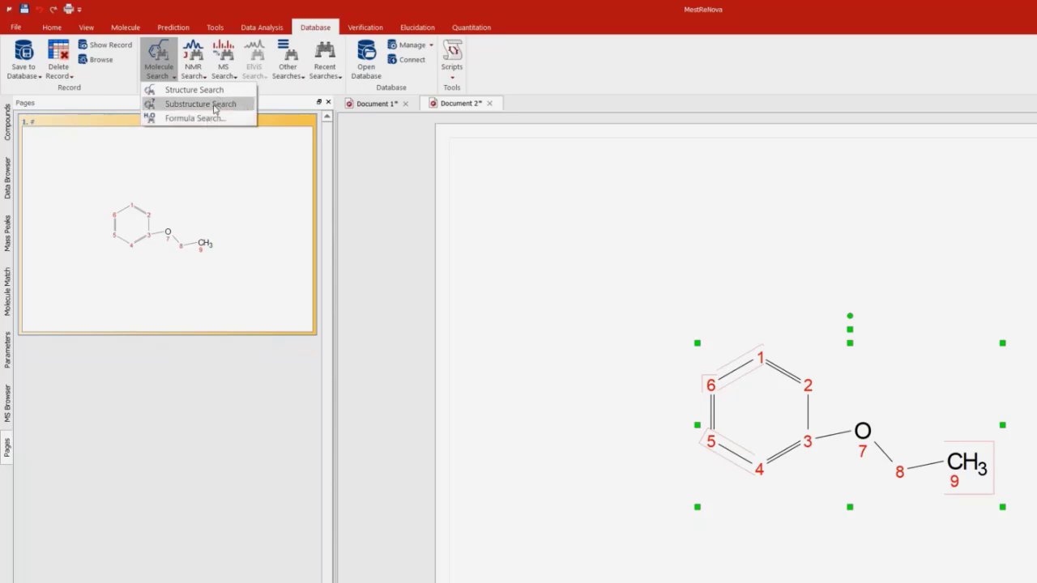
left_click(215, 110)
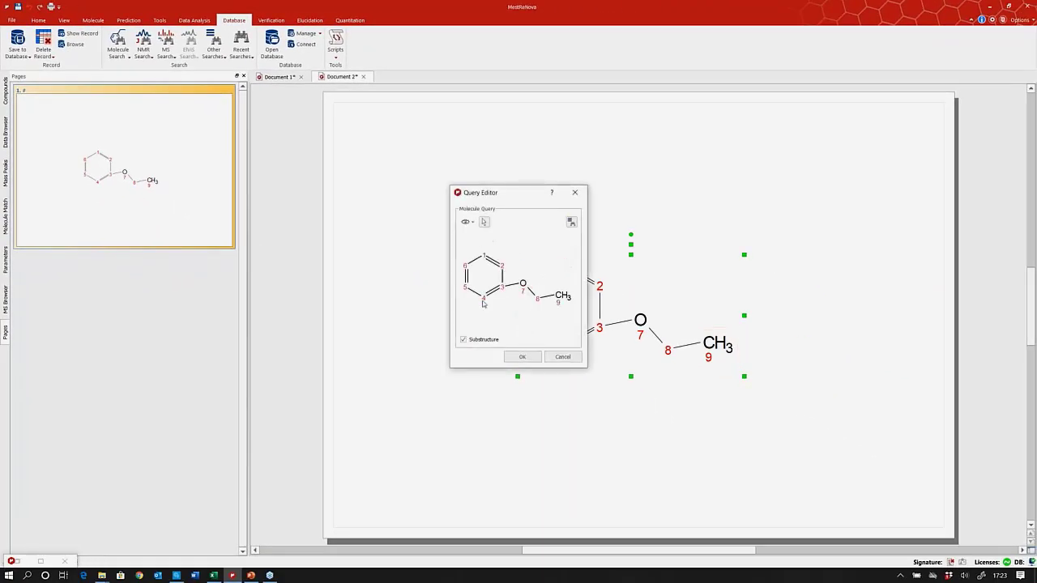
left_click(522, 356)
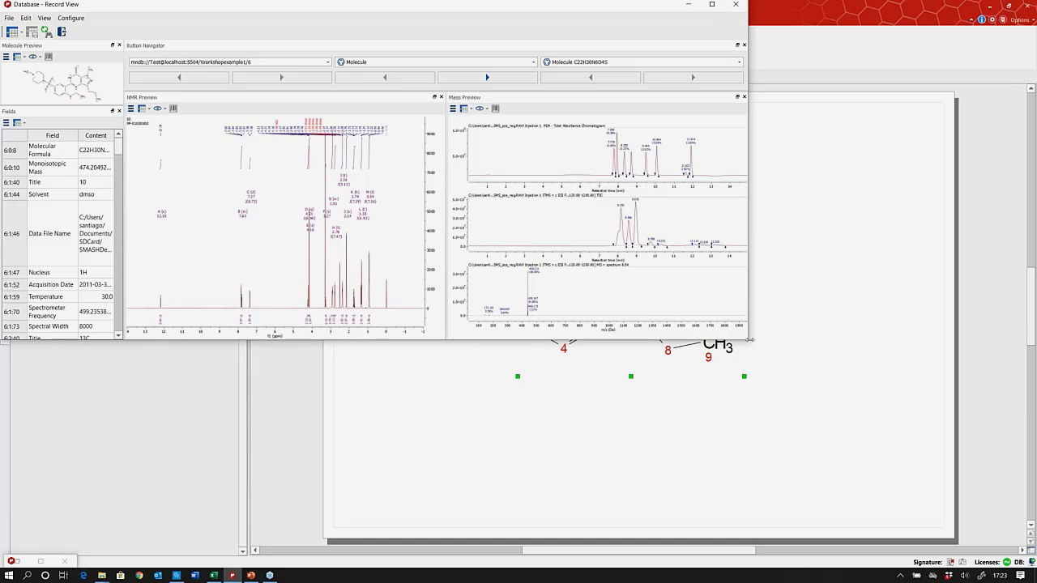
Paste the matched record's 1H NMR spectrum into Document 2 and minimize Record View.
left_click_drag(749, 342, 958, 461)
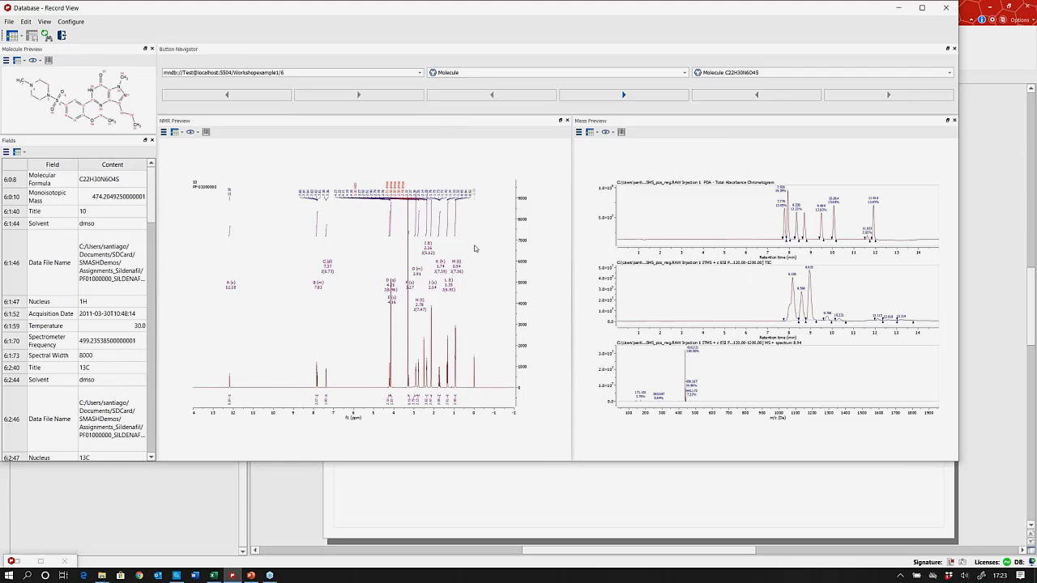
right_click(356, 309)
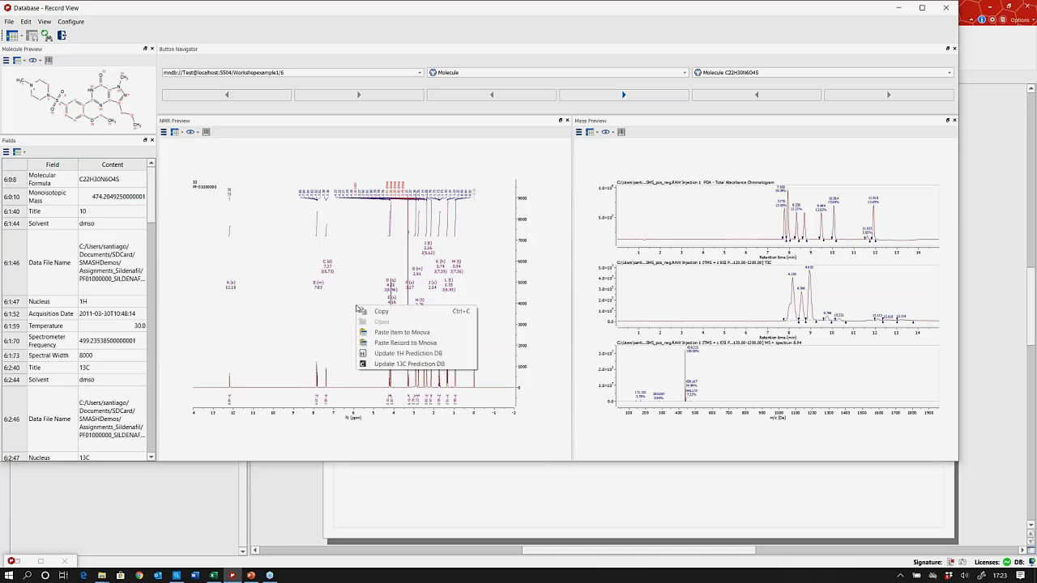
left_click(398, 332)
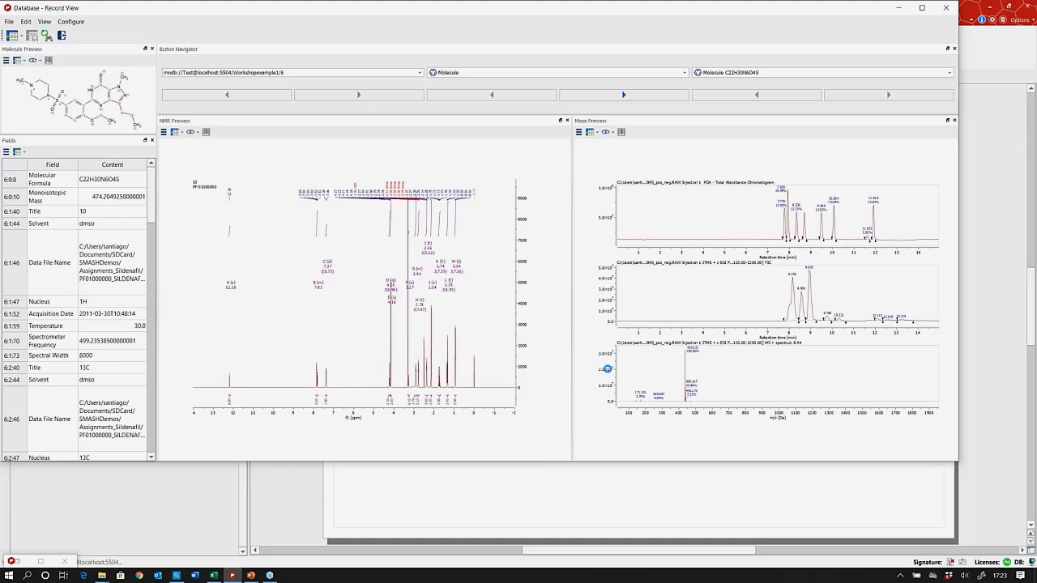
left_click(898, 10)
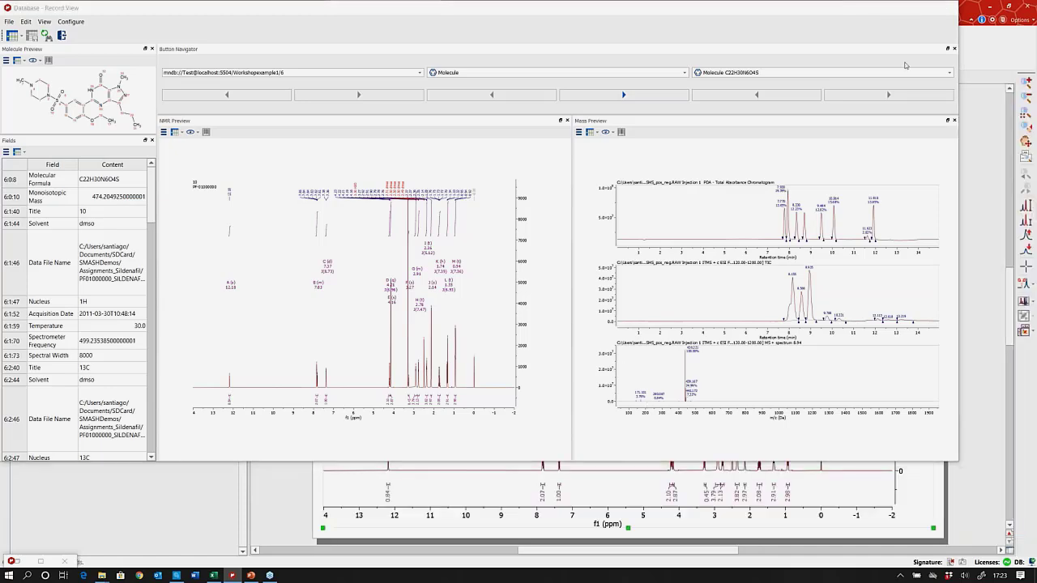
Scroll between the molecule and spectrum pages, then switch to the PowerPoint presentation.
scroll(520, 350, "up", 5)
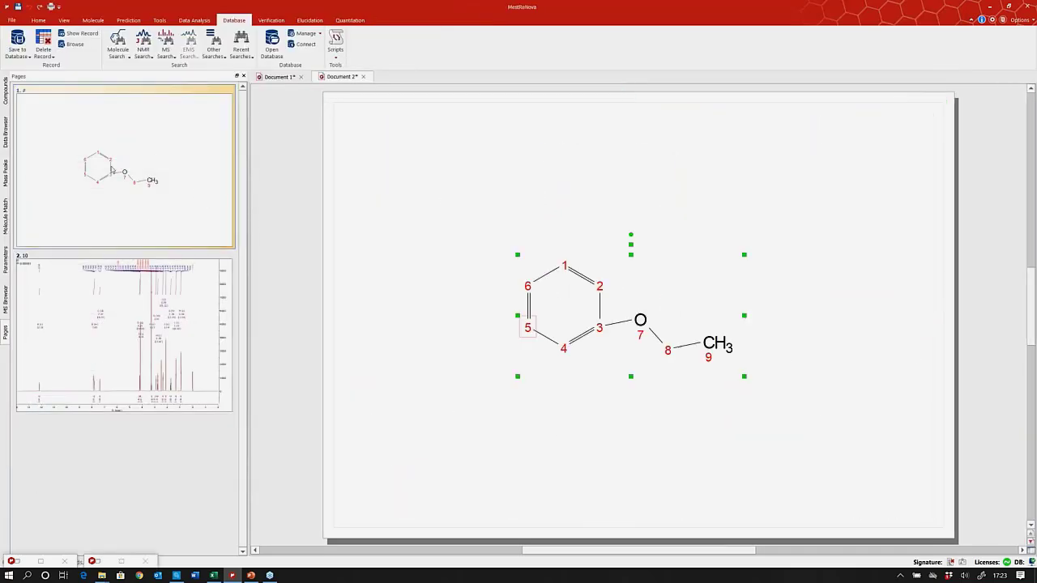
scroll(322, 475, "down", 5)
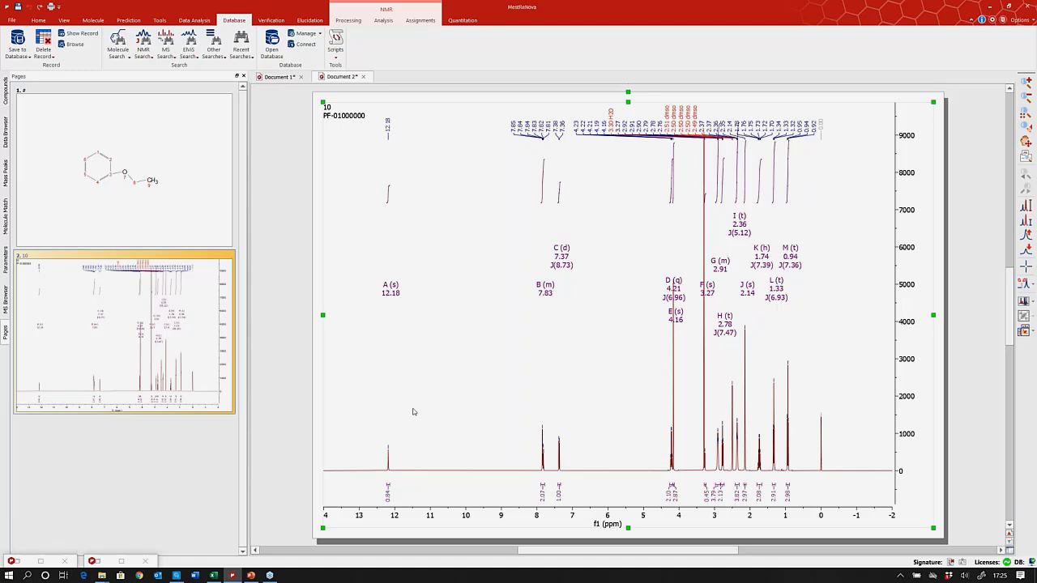
left_click(251, 575)
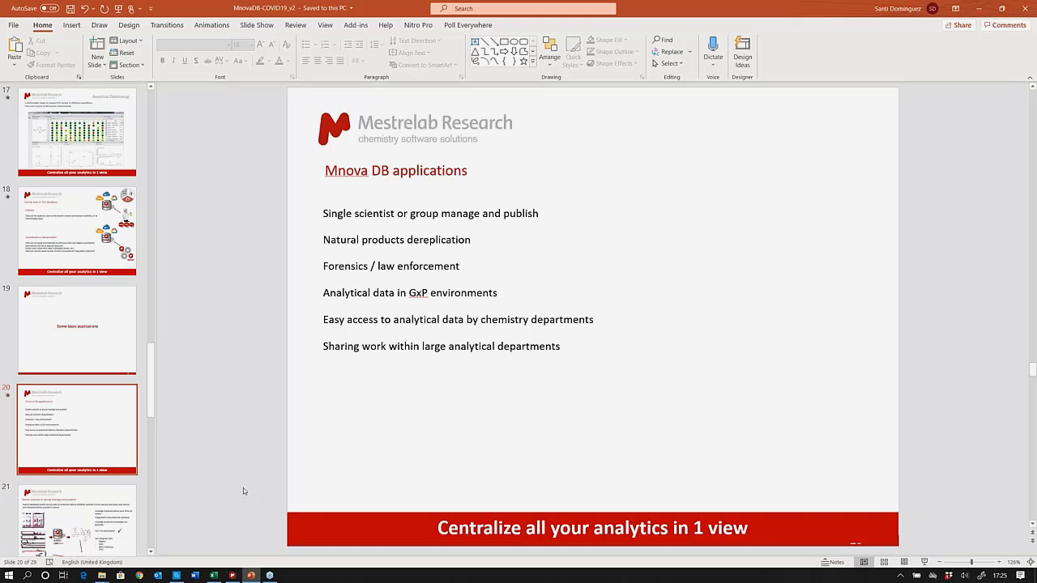
Scroll the thumbnails and select slide 28 on upcoming online training and webinars.
left_click_drag(150, 401, 156, 534)
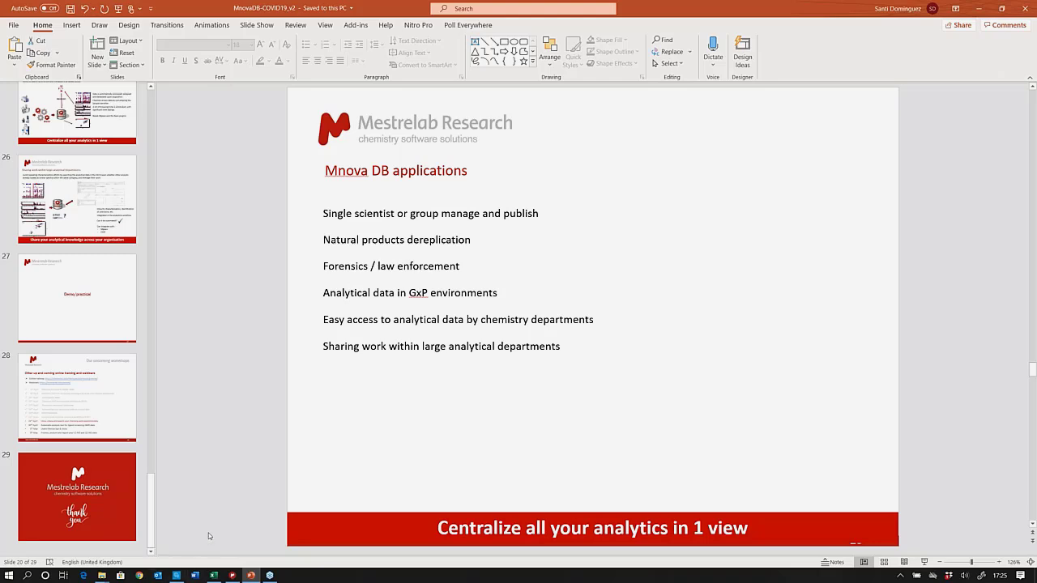
left_click(103, 399)
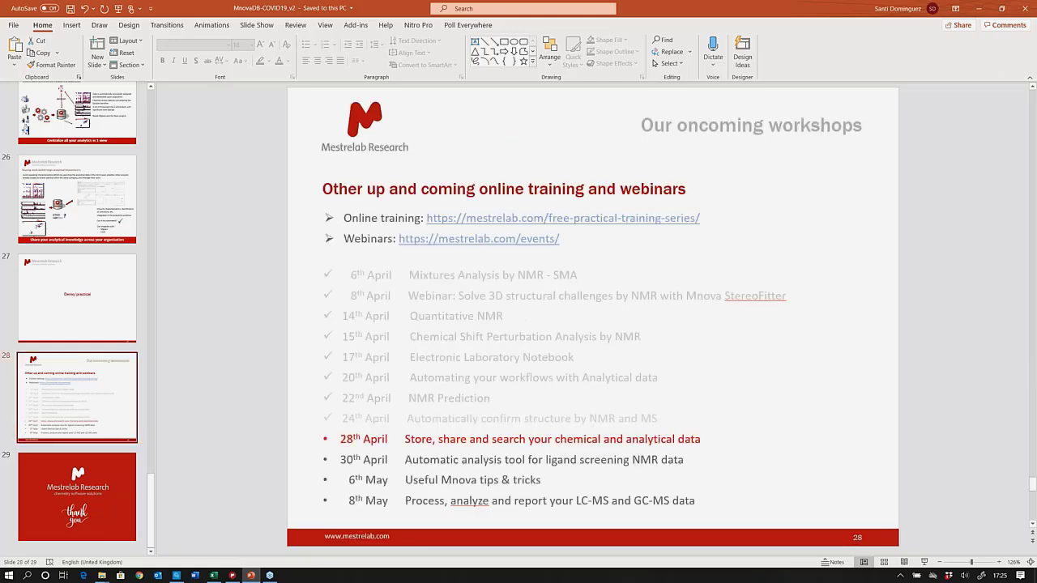